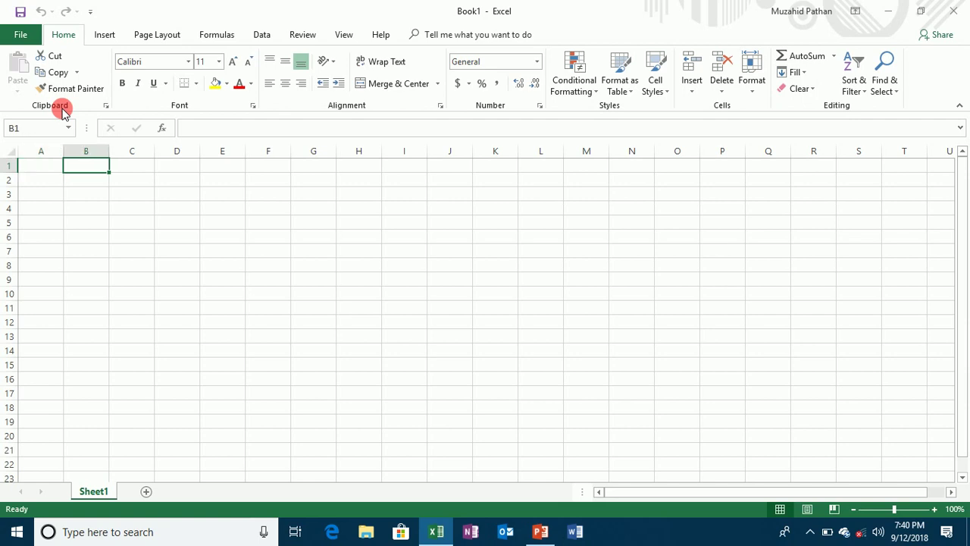
Fill A1:K1 with the placeholder texts wer, wqr, wr, wq, er, wqer, weq, rw, qr, wqerwq and rwqer
text(wer	wqr	wr	wq	er	wqer	weq	rw	qr	wqerwq	rwqer)
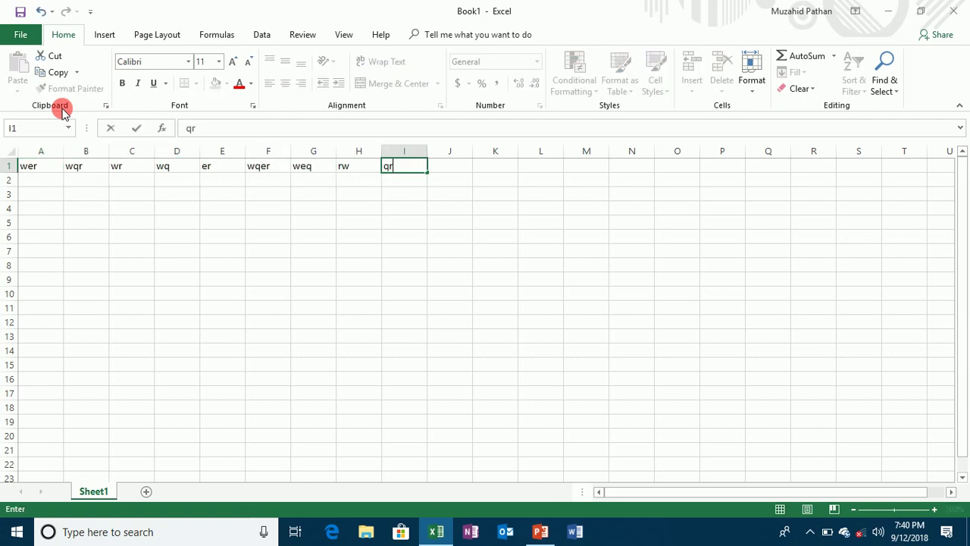
Fill A3:K3 with the placeholder texts wqer, weq, weqr, er, wq, weqr, er, w, wqr, r and rwe
key(Down)
text(we rwe)
key(Left)
text(r)
key(Left)
text(wqr)
key(Left)
key(w)
key(Left)
key(e)
key(r)
key(Left)
key(w)
key(e)
key(q)
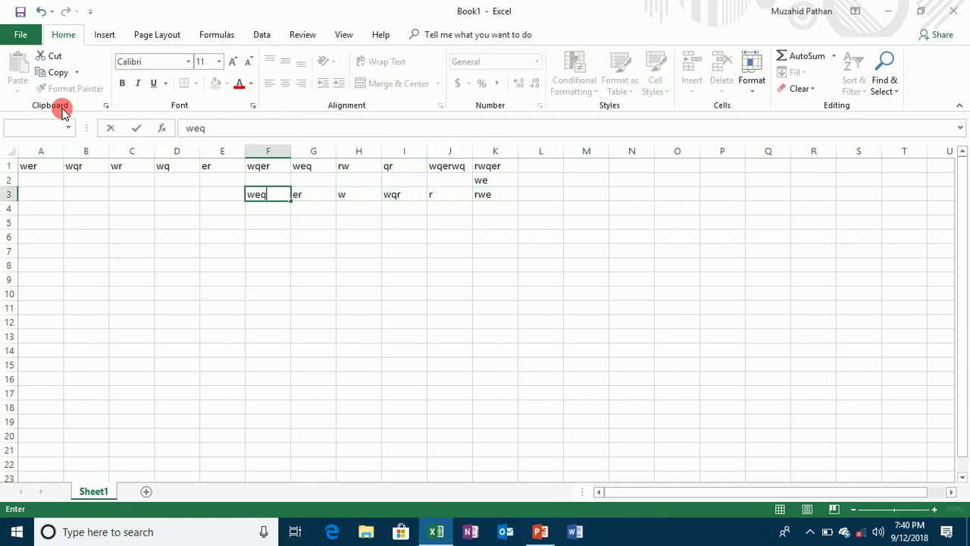
key(r)
key(Left)
key(w)
key(q)
key(Left)
key(e)
key(r)
key(Left)
key(w)
key(e)
key(q)
key(r)
key(Left)
key(w)
key(e)
key(q)
key(Left)
text(wqer)
Fill A2:K2 with wqerw, er, weqr, wqe, rwqe, r, weqr, weq, rw, eqr, wqer and L1:L4 with wqerwqerwqe, r, wqerwqerwqe, weqrweq
key(Up)
text(wqerw)
key(Tab)
text(er	weqr	wqe	rwqe	r	weqr	weq	rw	eqr	wqer	wqer)
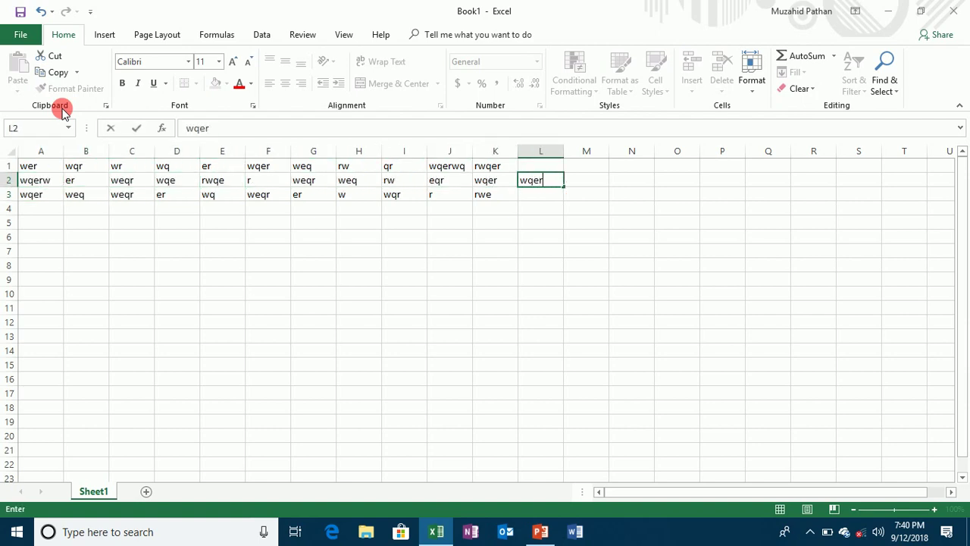
key(Up)
text(wqerwqerwqe r wqerwqerwqe weqrweq)
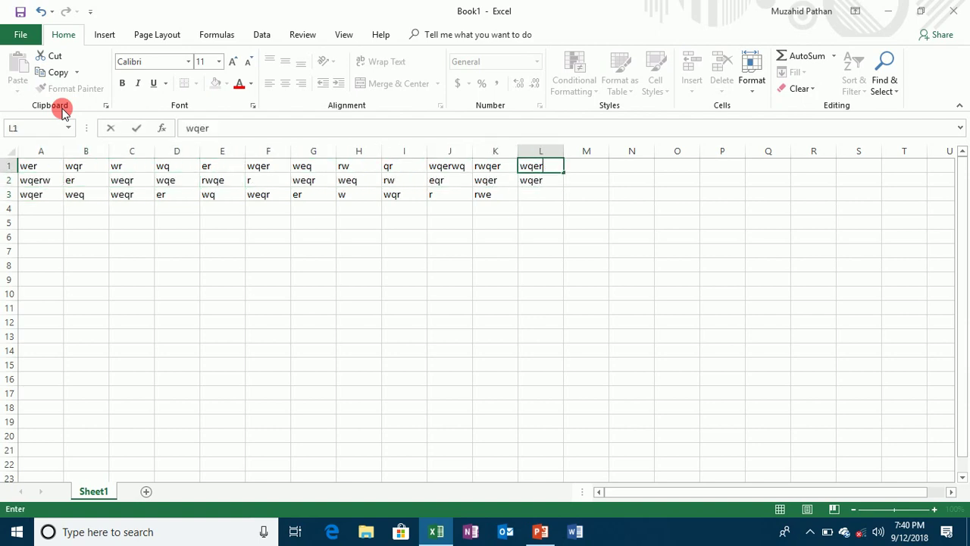
Fill A4:K4 with the placeholder texts weqrwe, rwqe, wqe, er, rwqe, wqer, er, rw, wqe, weqr and r
key(Left)
text(r)
key(Left)
text(weqr)
key(Left)
key(w)
key(q)
key(e)
key(Left)
key(r)
key(w)
key(Left)
key(e)
key(r)
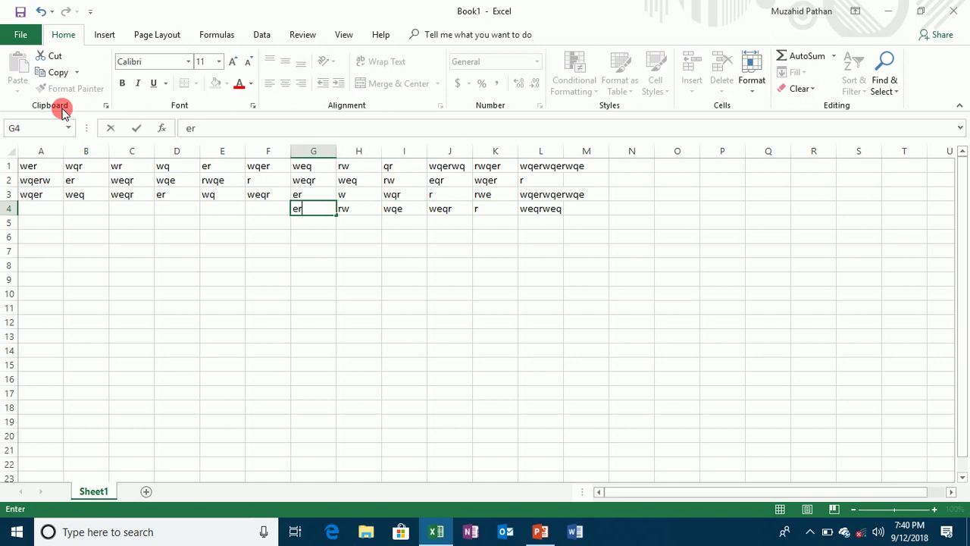
key(Left)
key(w)
key(q)
key(e)
key(r)
key(Left)
key(r)
key(w)
key(q)
key(e)
key(Left)
key(e)
key(r)
key(Left)
key(w)
key(q)
key(e)
key(Left)
key(r)
key(w)
key(q)
key(e)
key(Left)
text(weqrwe)
key(Up)
key(Down)
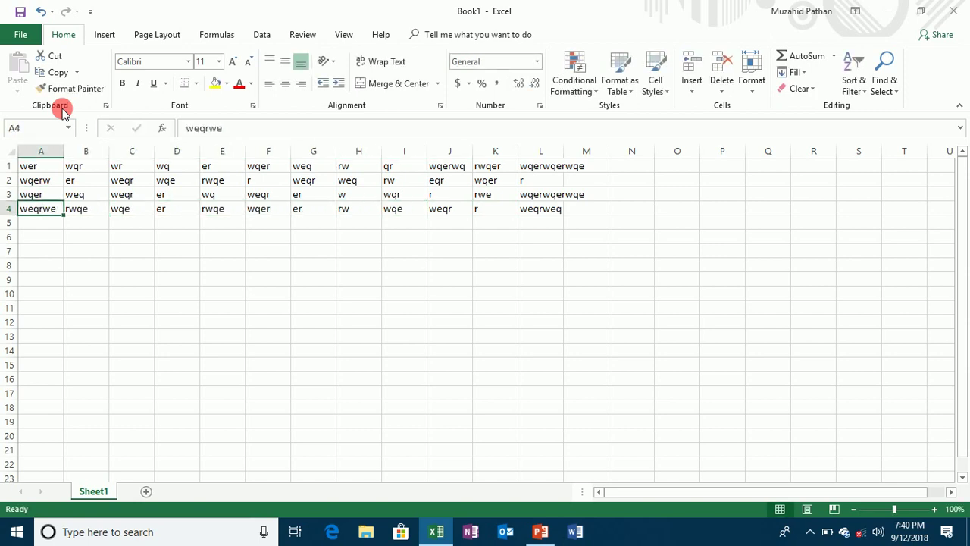
Format the filled range A1:L4 with yellow fill, red bold italic underlined text and all borders
key(ctrl+shift+Up)
key(ctrl+shift+Right)
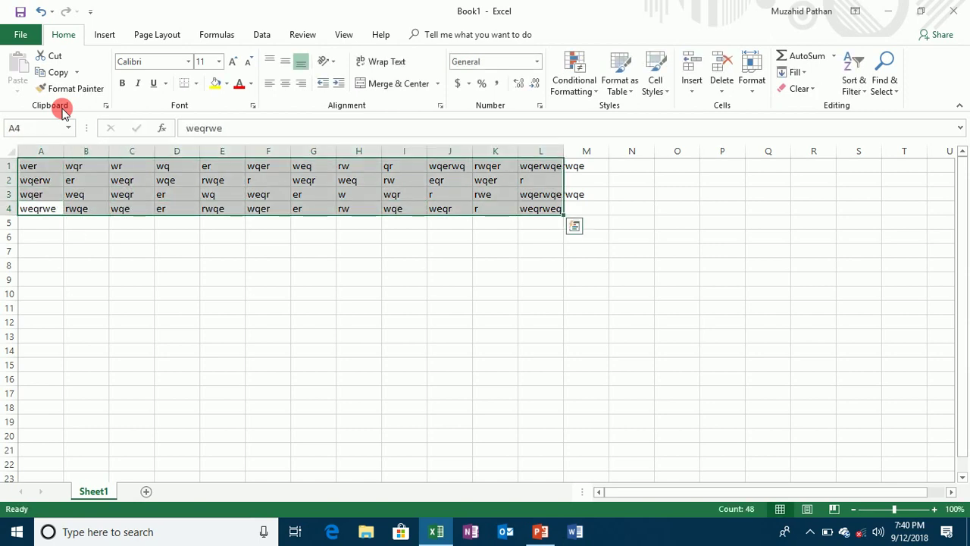
click(213, 83)
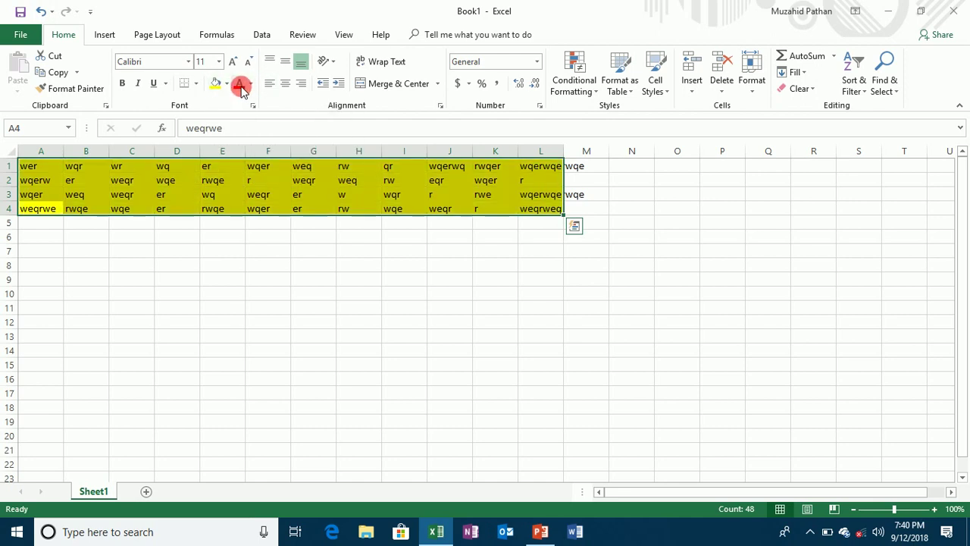
click(239, 85)
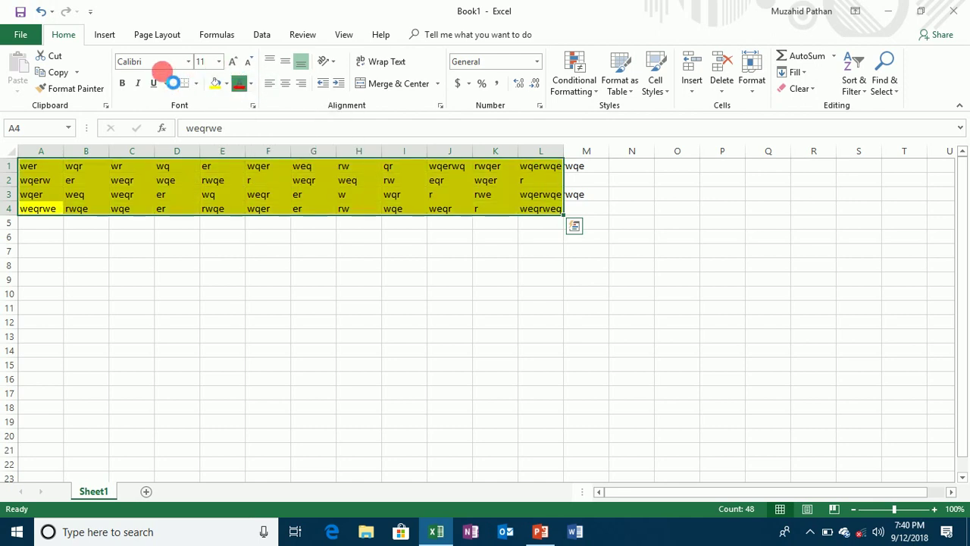
click(125, 85)
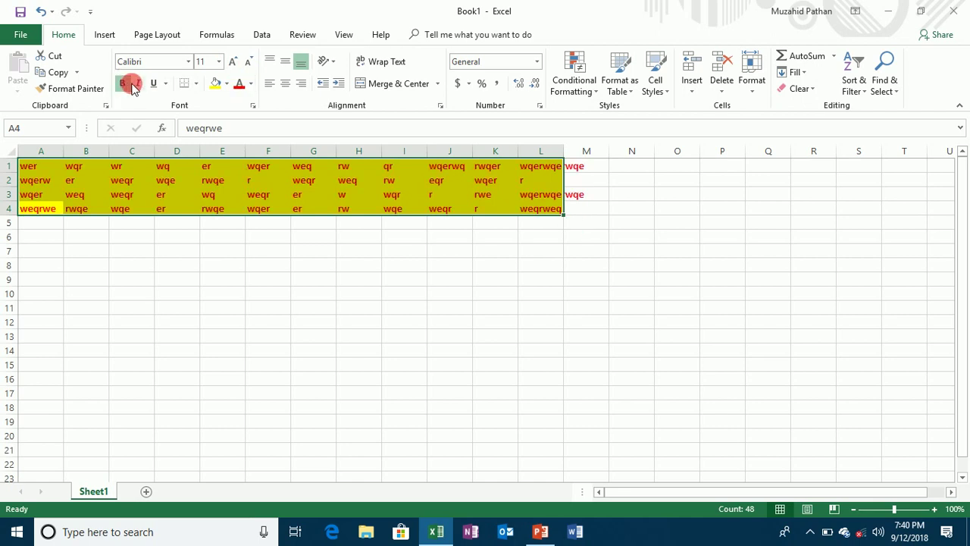
click(138, 84)
click(154, 85)
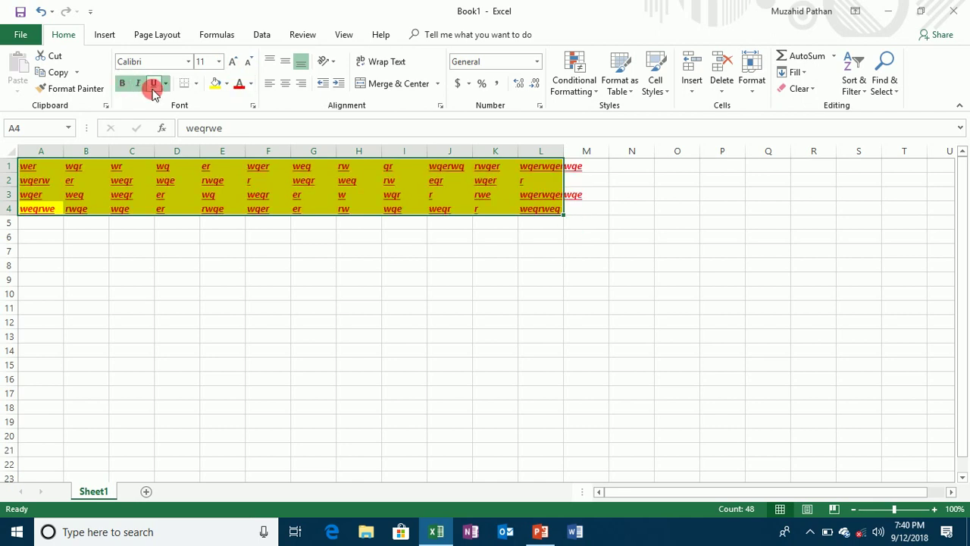
click(198, 85)
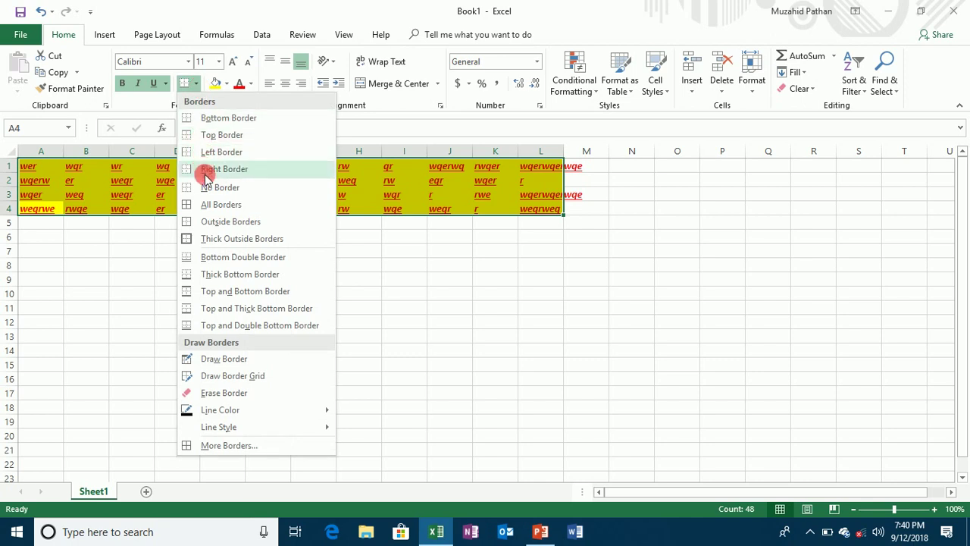
click(210, 206)
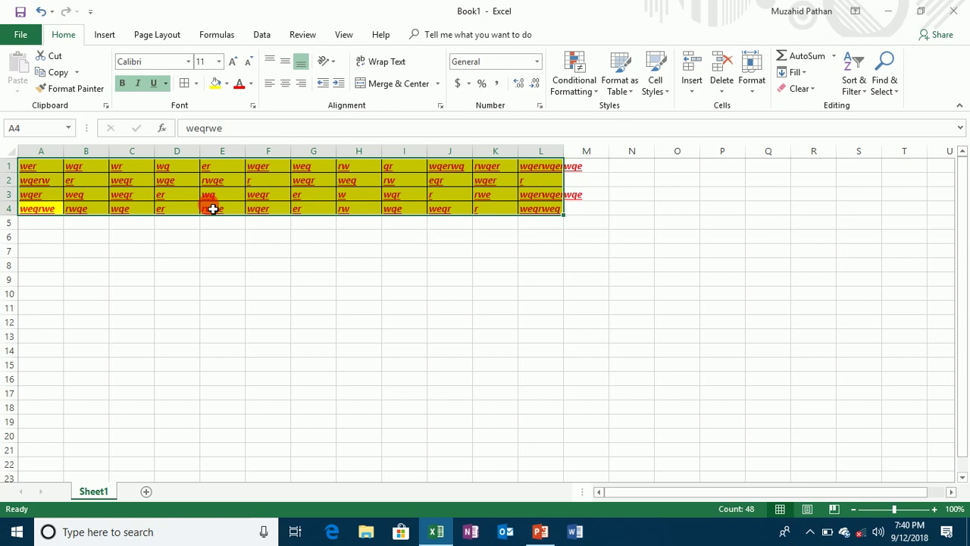
Copy the formatted range A1:L4 and paste only its values starting at cell A7 using Paste Special
click(58, 74)
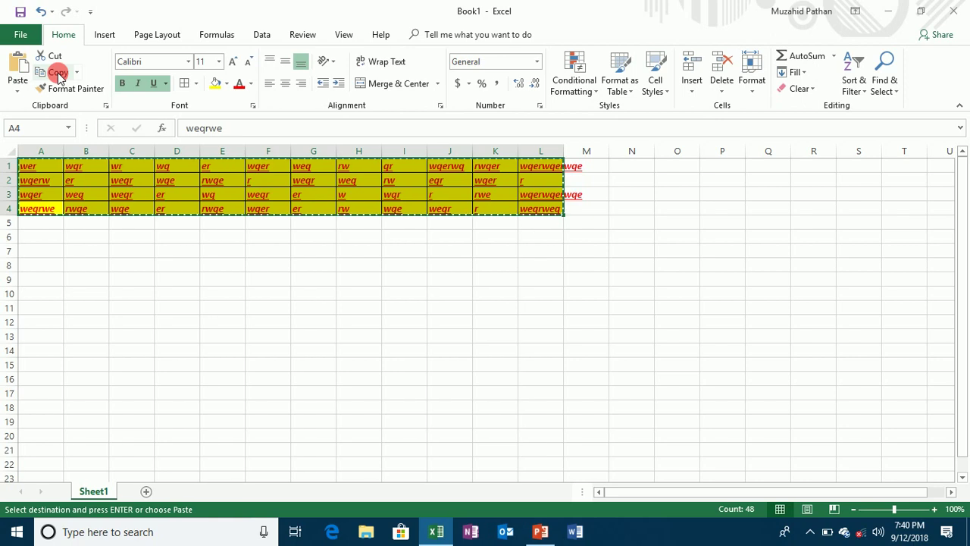
click(32, 250)
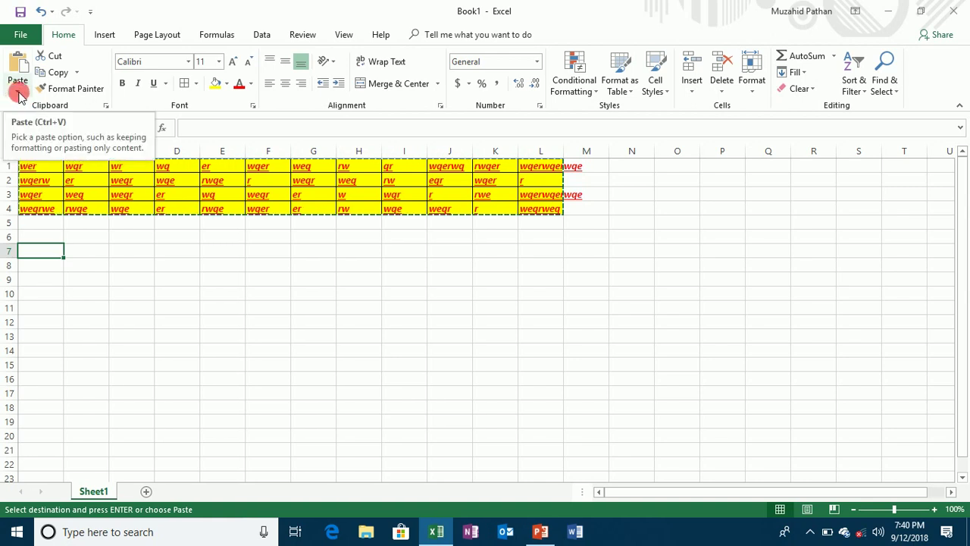
click(18, 93)
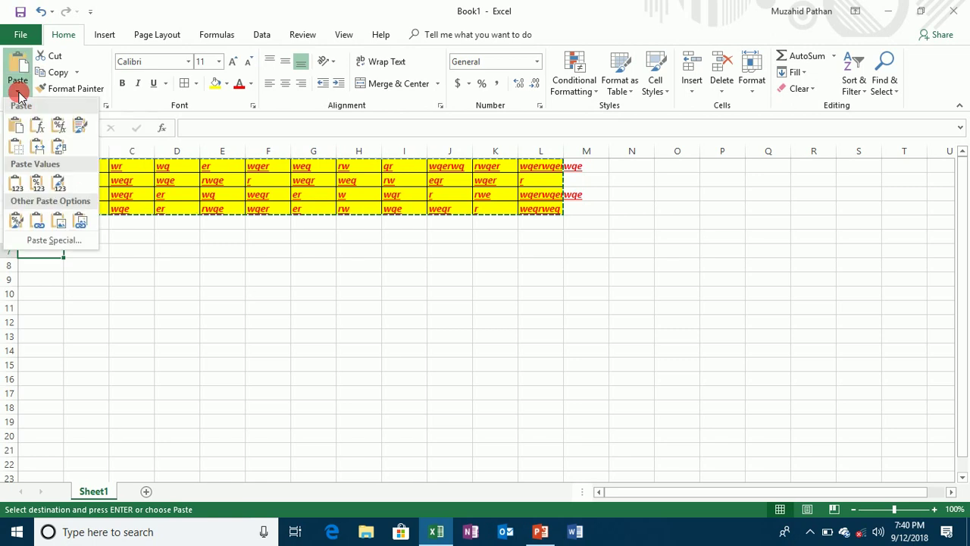
click(47, 241)
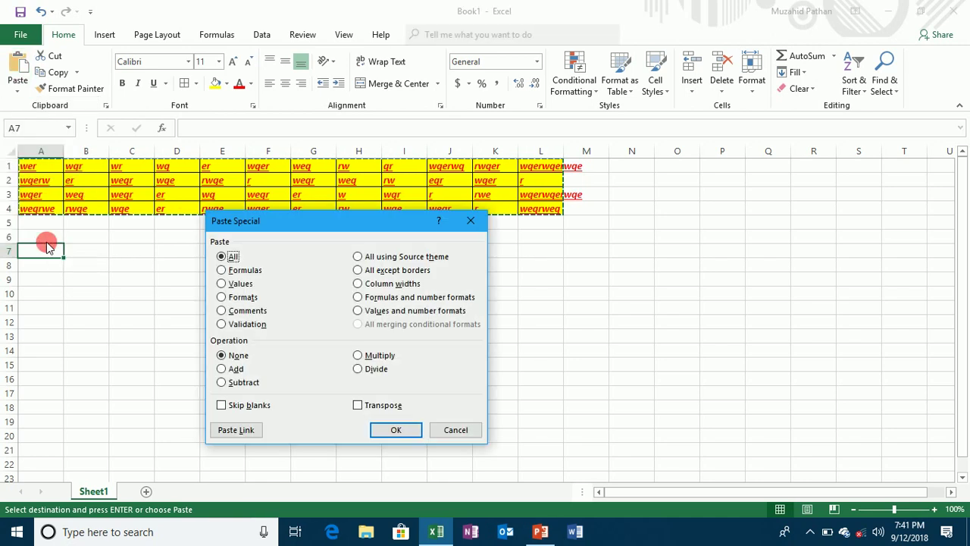
click(240, 285)
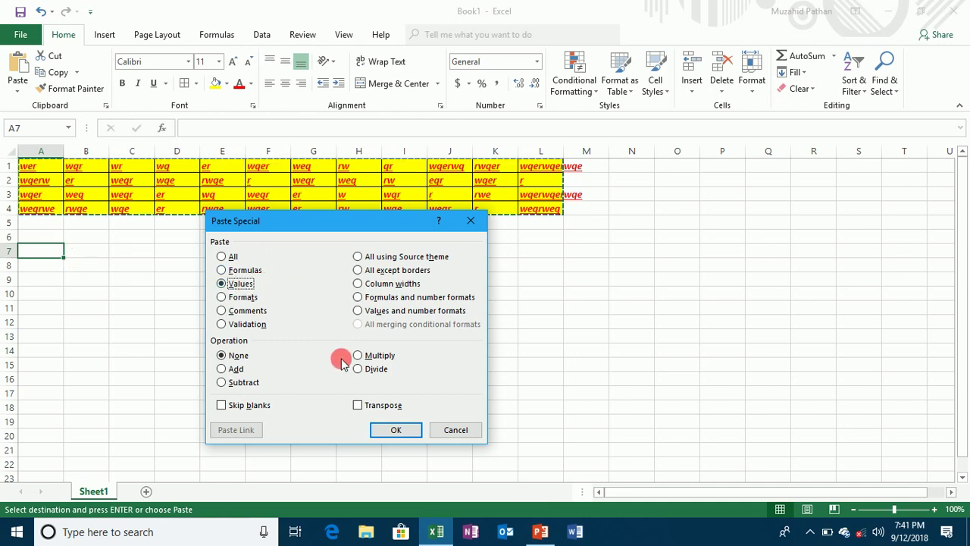
click(381, 429)
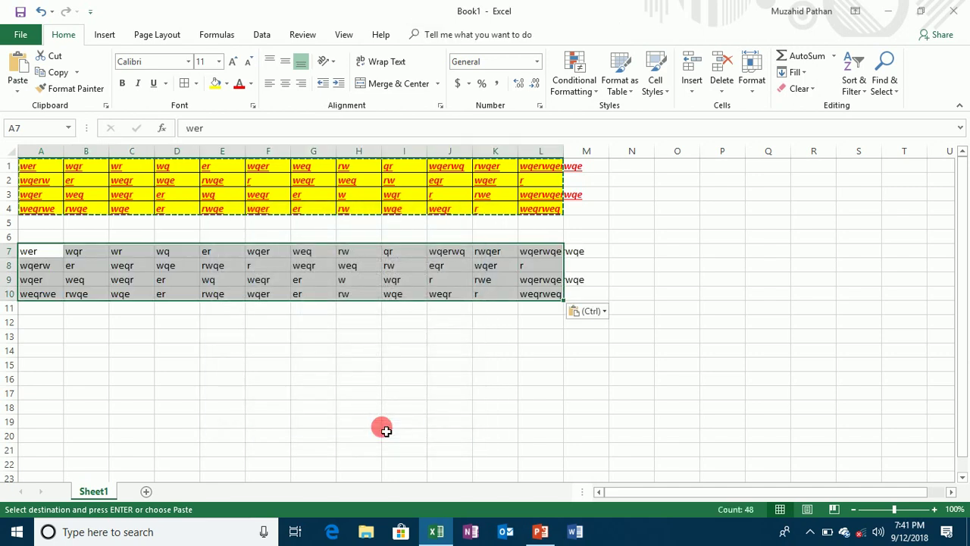
Paste only the formats of the copied range starting at cell A13 using Paste Special
click(42, 337)
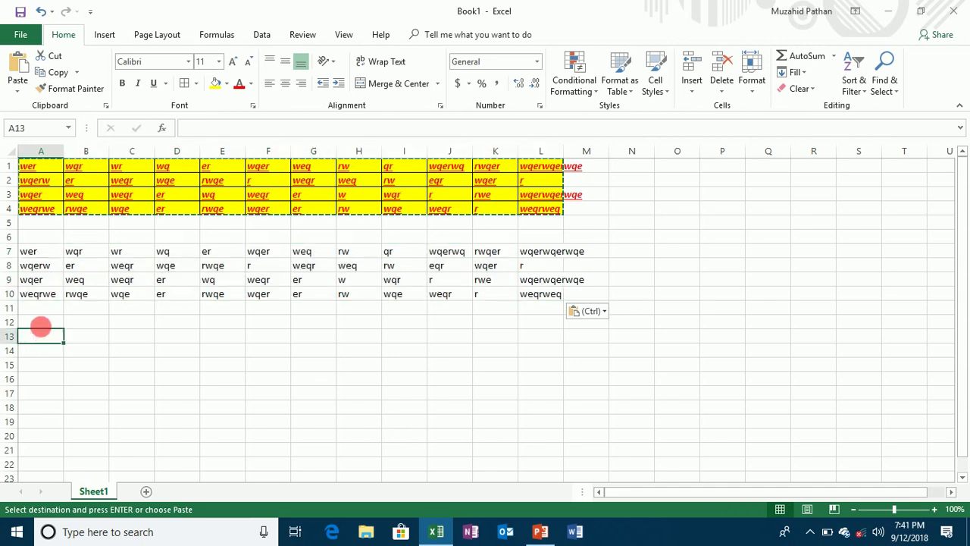
click(16, 92)
click(37, 241)
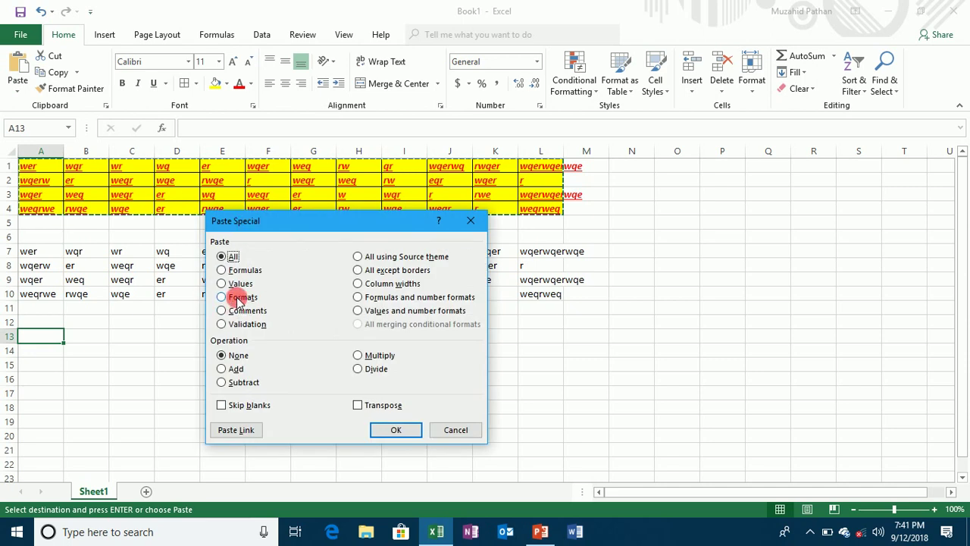
click(241, 300)
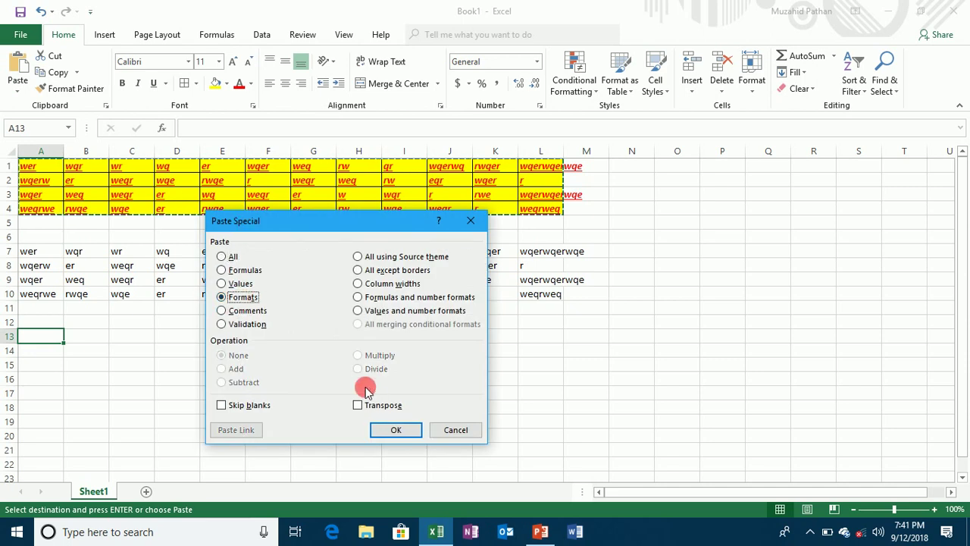
click(388, 430)
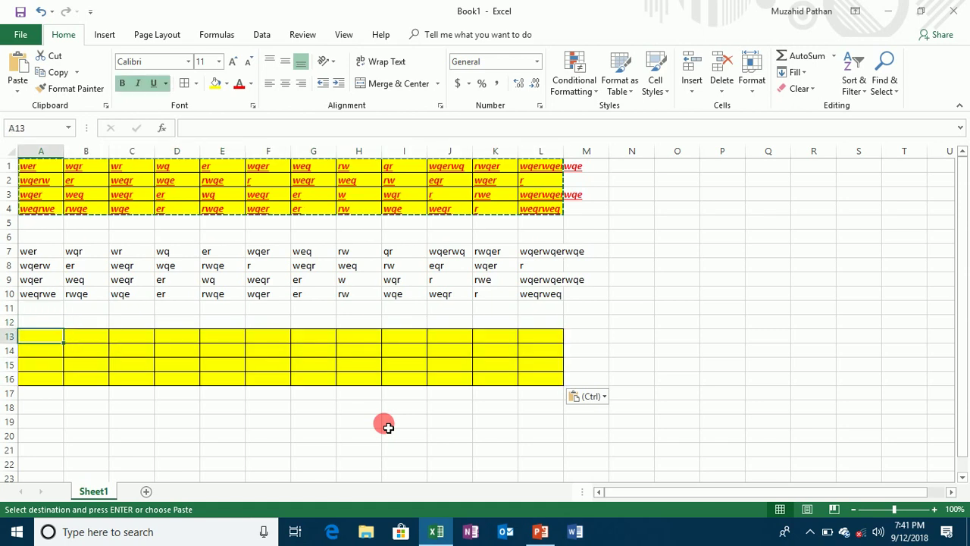
Enter the headings Name, Class, Roll, Subject and Section in cells A13:E13 of the format-only block
text(Name)
key(Tab)
text(Class)
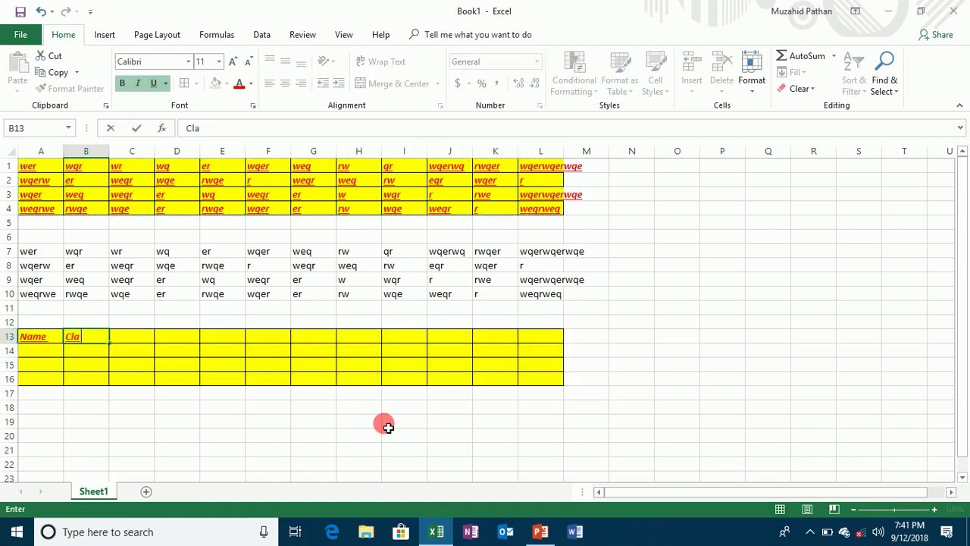
key(Tab)
text(Roll)
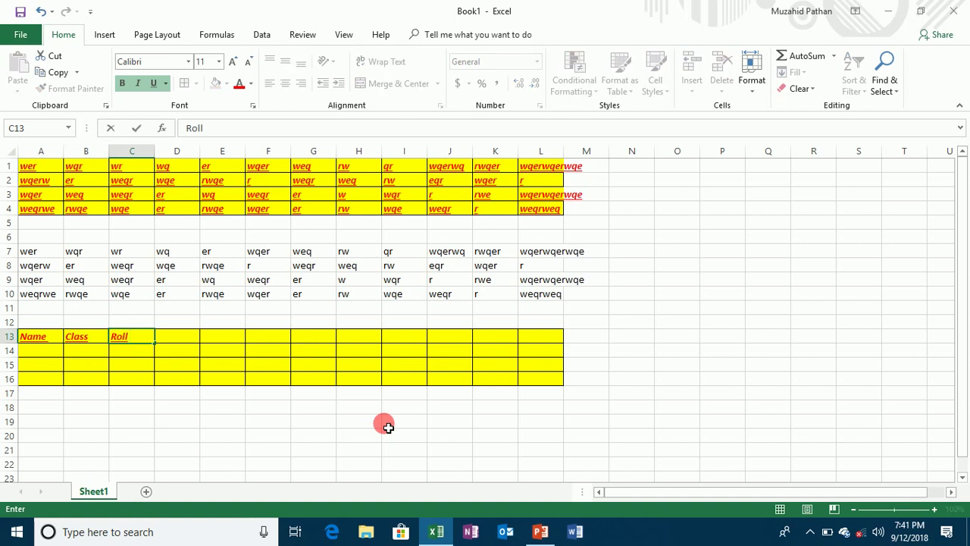
key(Tab)
text(Subject)
key(Tab)
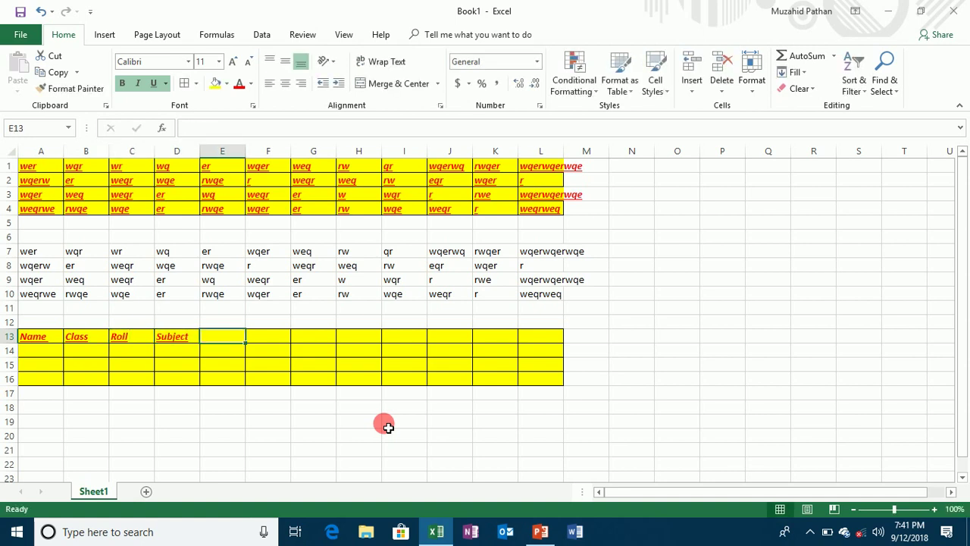
text(Section)
key(Return)
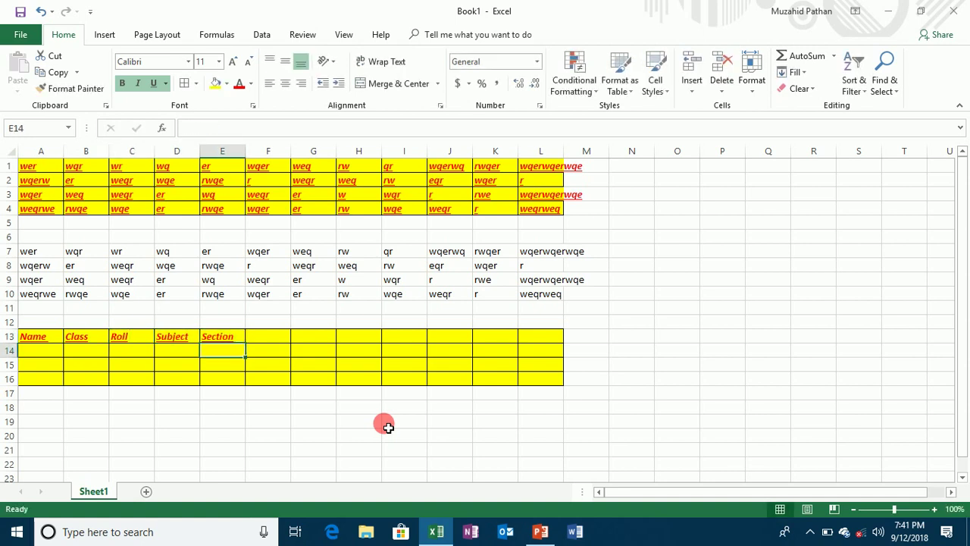
click(148, 436)
Copy A1:L4 again and apply only its formats to the existing plain data in A7:M8 using Paste Special
drag(44, 173, 541, 209)
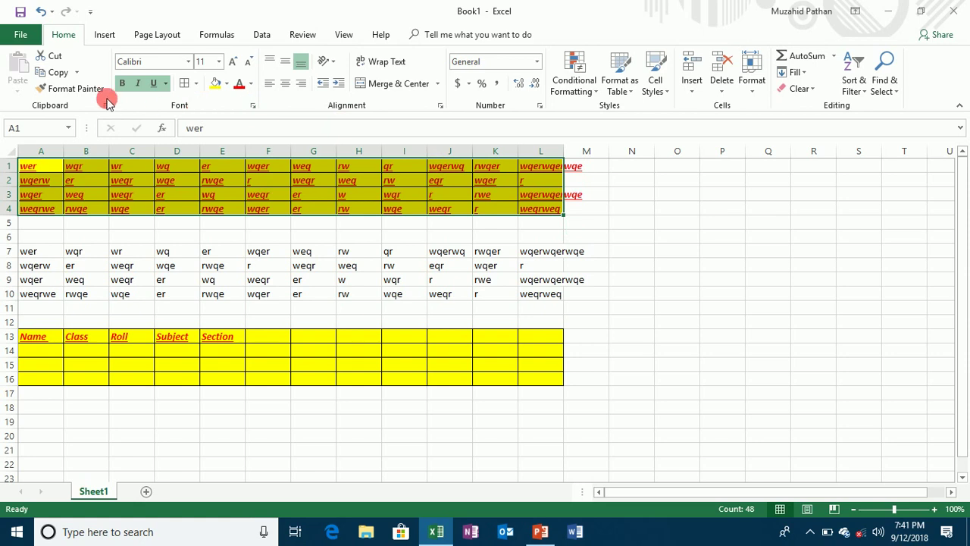
click(51, 74)
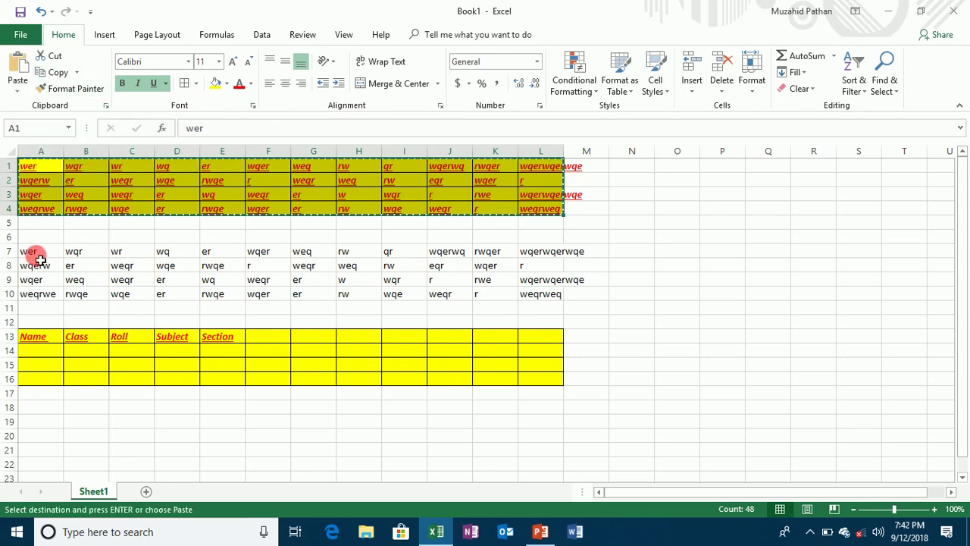
drag(37, 253, 575, 272)
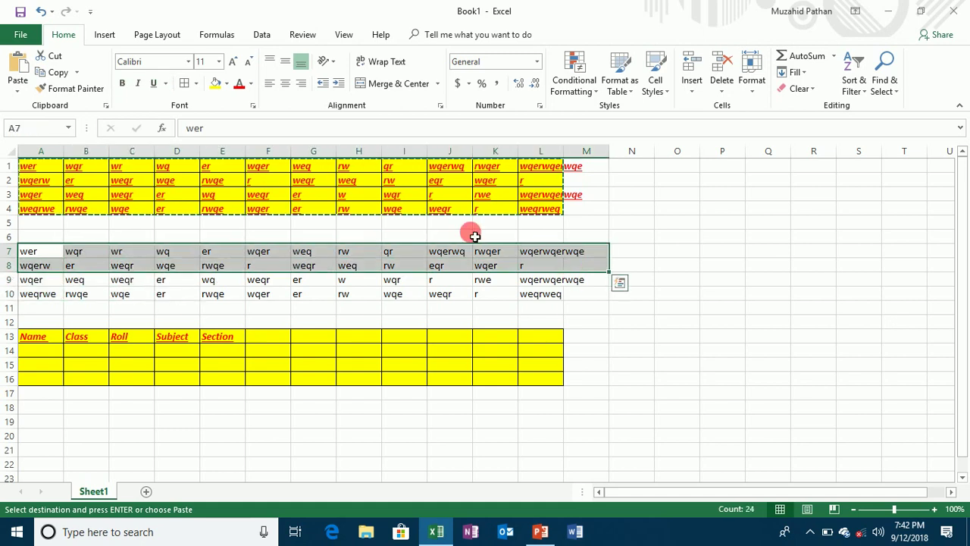
click(11, 94)
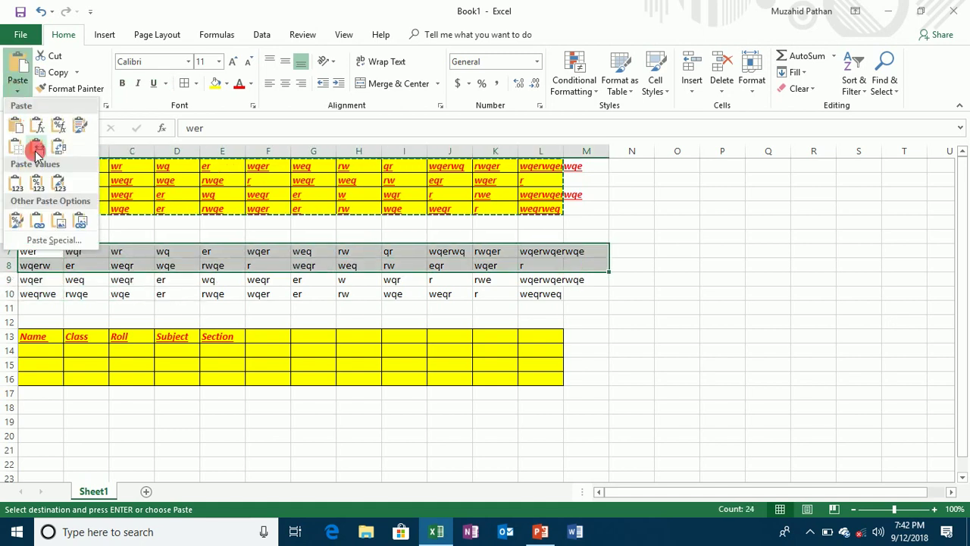
click(42, 243)
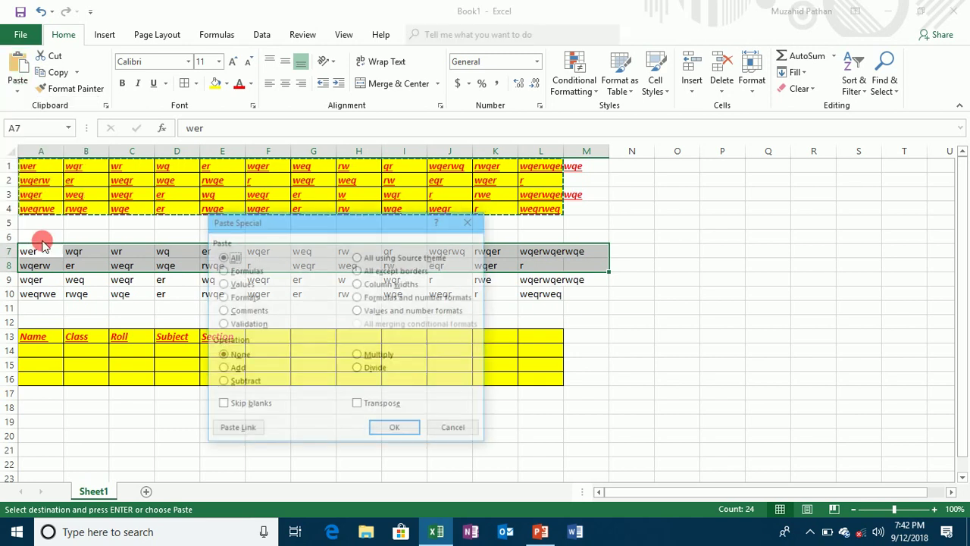
click(239, 301)
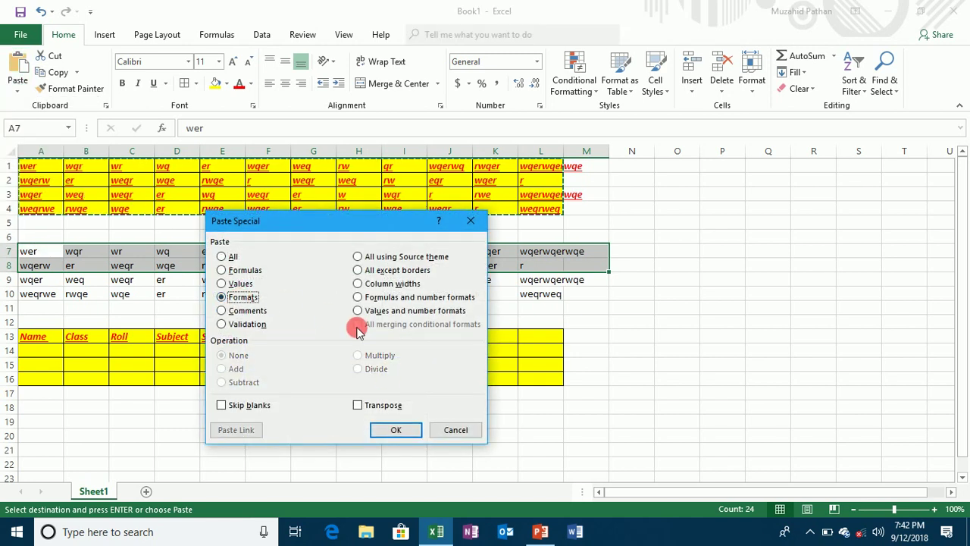
click(397, 429)
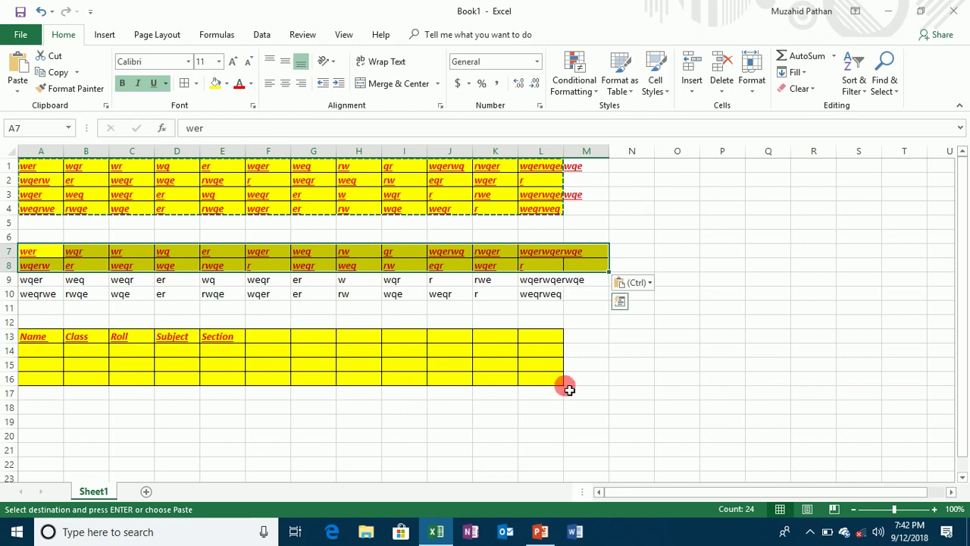
Paste the copied range A1:L4 starting at cell A18 with the All except borders option of Paste Special
click(43, 407)
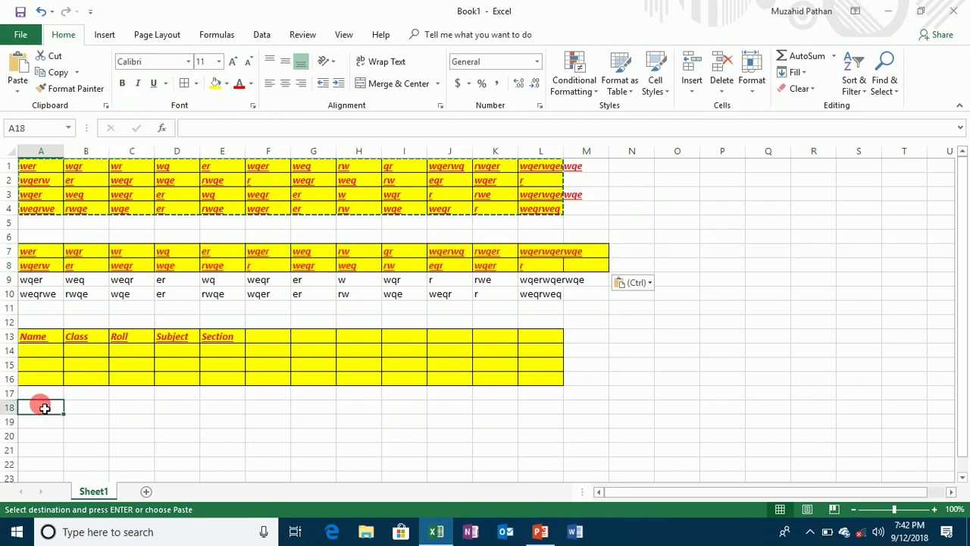
click(17, 89)
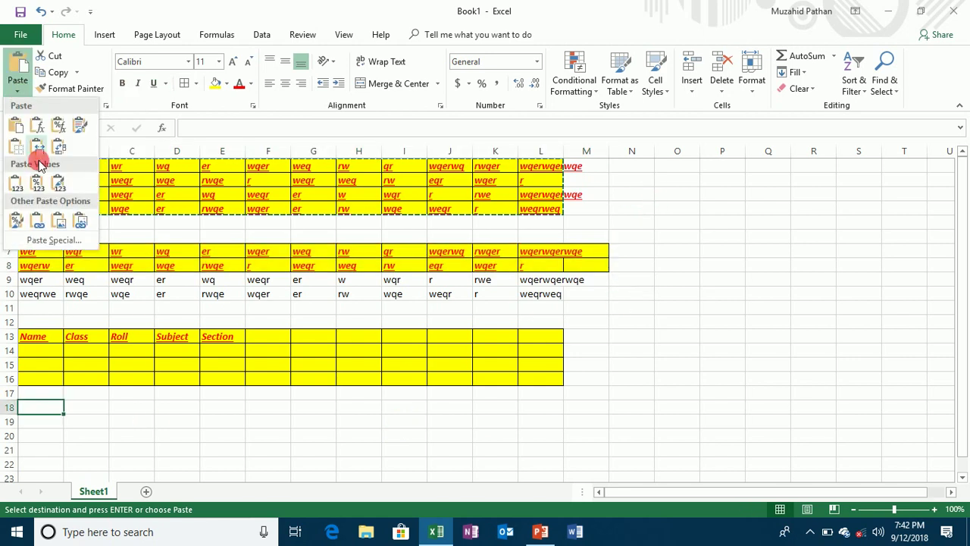
click(54, 240)
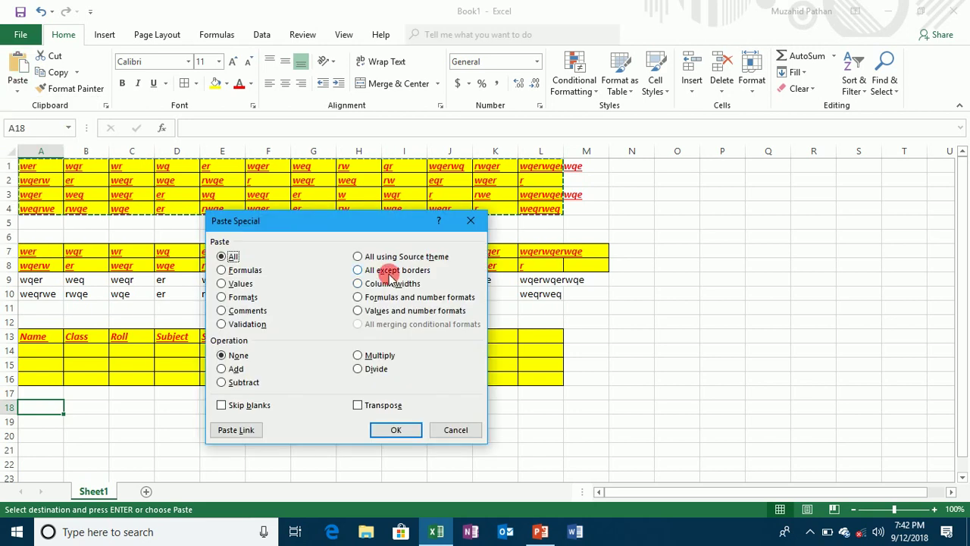
click(388, 274)
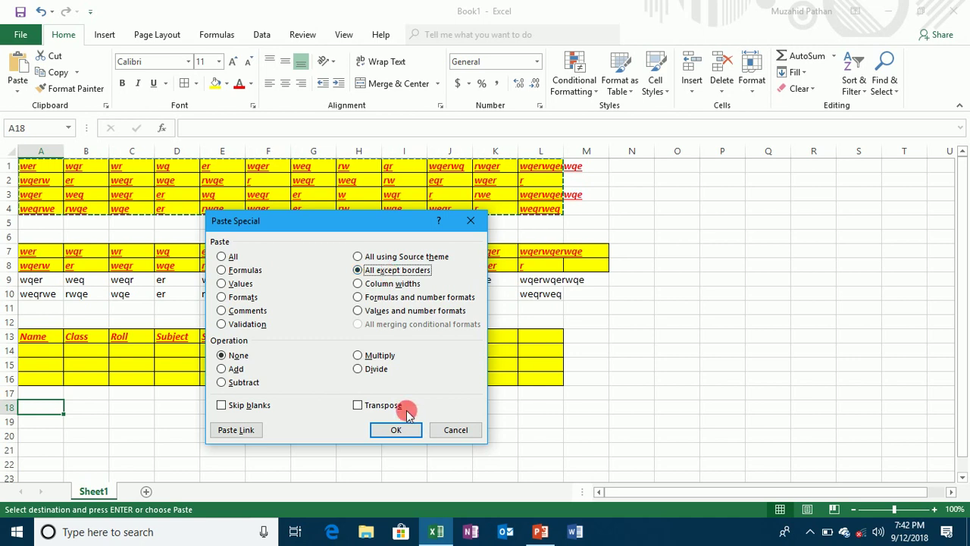
click(395, 430)
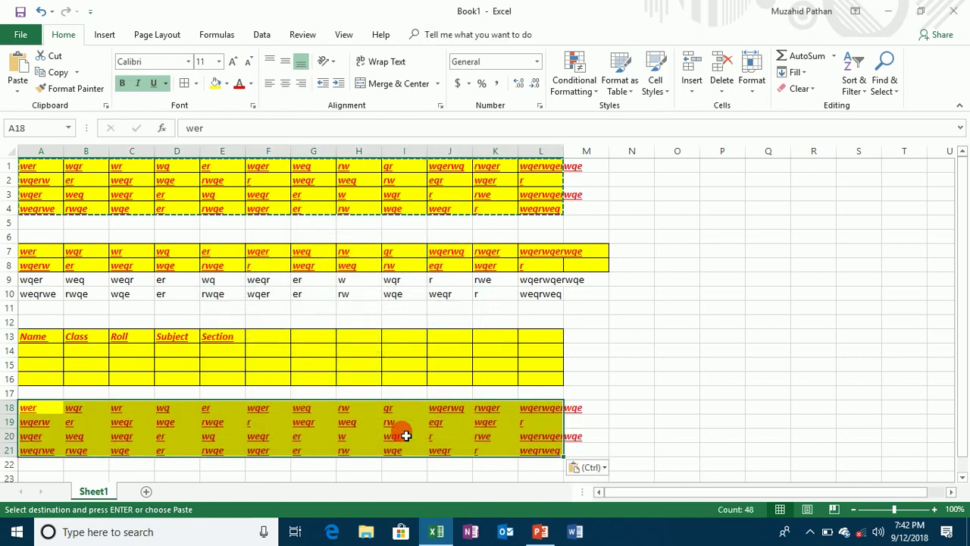
Paste the copied range A1:L4 in full starting at cell A24
key(Down)
key(Down)
key(Up)
key(Up)
key(Down)
key(Down)
key(Down)
key(Down)
key(Down)
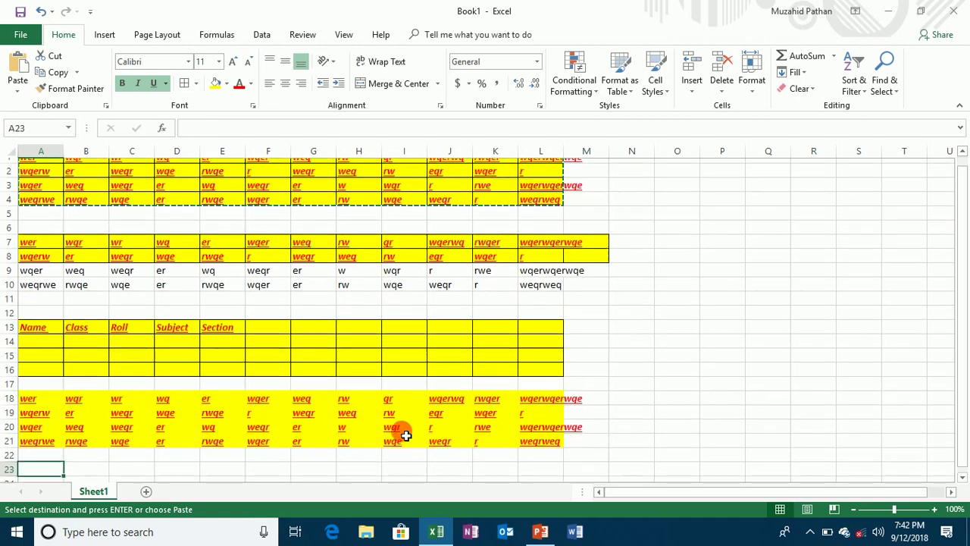
key(Down)
key(ctrl+v)
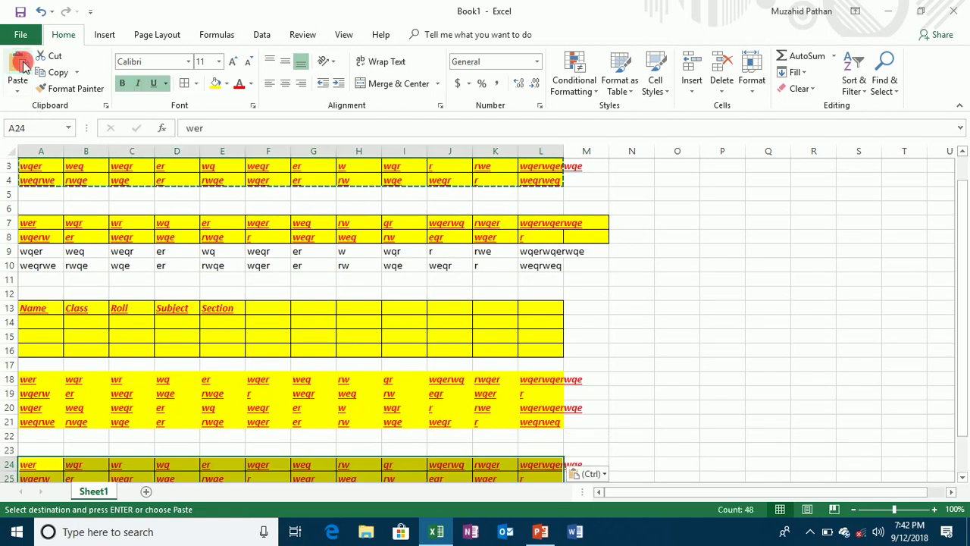
Compare the borders of the block in A18:L21 with those of the fully pasted block in A24:L27
key(Down)
key(Down)
key(Down)
key(Down)
key(Down)
key(Down)
key(Right)
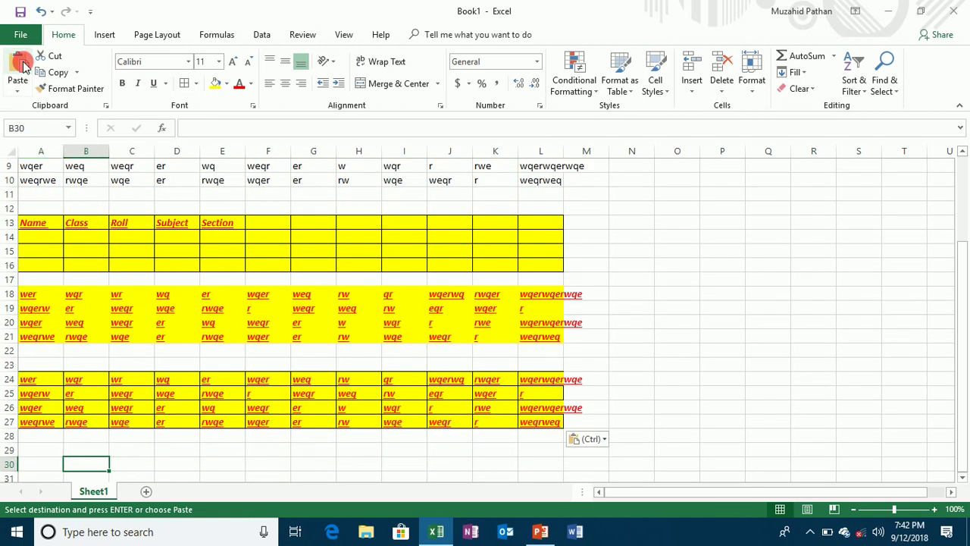
key(Up)
key(Up)
key(Up)
key(Up)
key(Up)
key(Up)
key(Up)
key(Up)
key(Up)
key(Up)
key(Down)
key(Down)
key(Down)
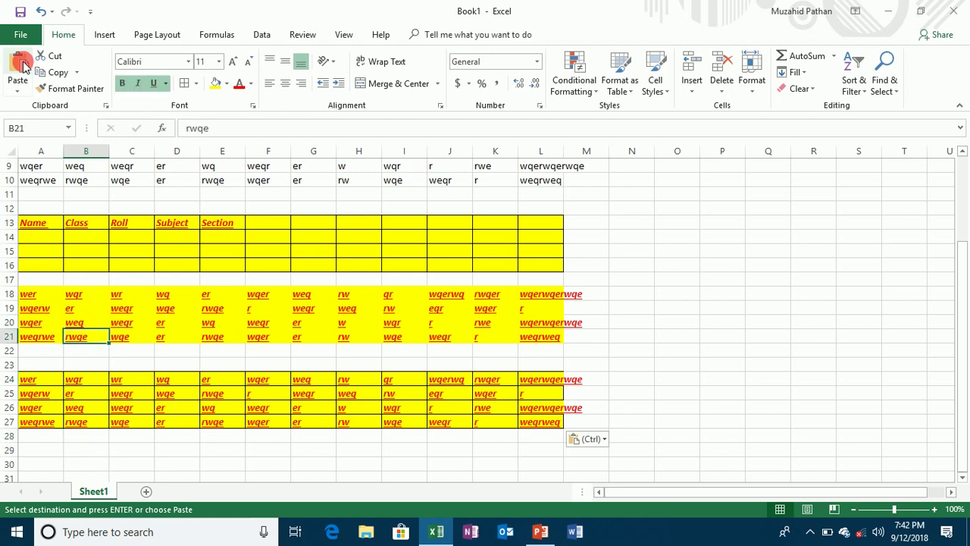
Widen column L so that its longest entries fit inside the column
key(Right)
key(Right)
key(Right)
key(Right)
key(Right)
key(Right)
key(Right)
key(Right)
key(Right)
key(Right)
key(Right)
key(Right)
key(Up)
key(Up)
key(Up)
key(Up)
key(Up)
key(Up)
key(Up)
key(Up)
key(Up)
key(Up)
key(Up)
key(Up)
key(Up)
key(Up)
key(Up)
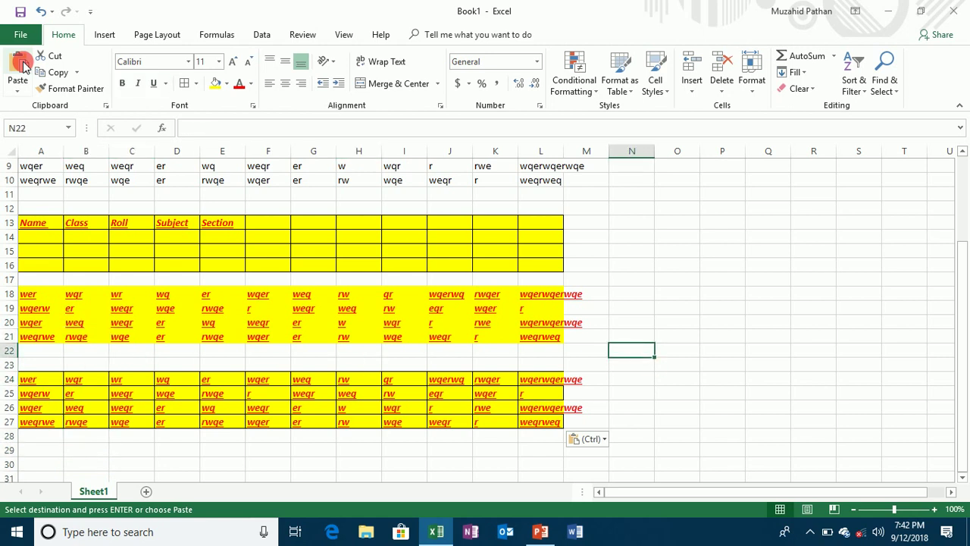
key(Up)
key(Up)
key(Up)
key(Up)
key(Up)
key(Up)
key(Up)
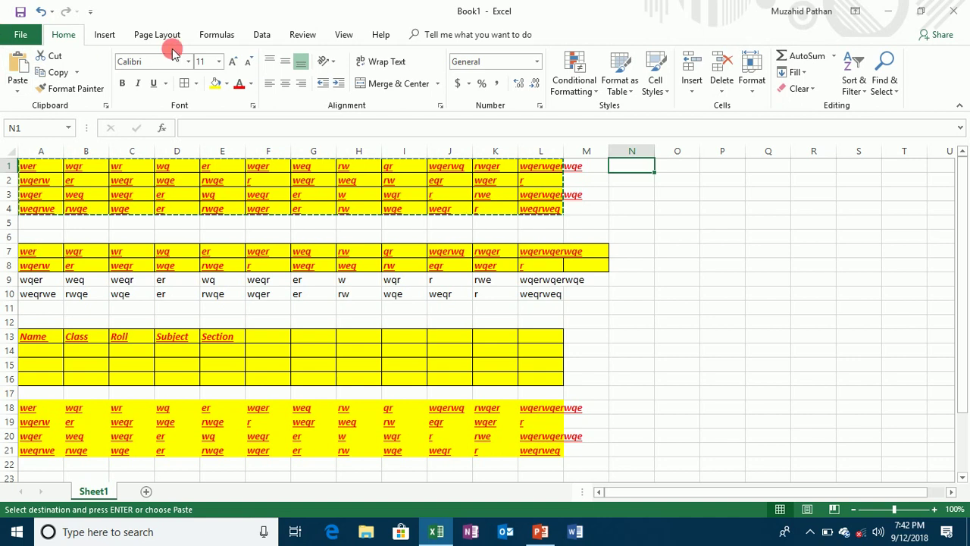
drag(574, 163, 605, 170)
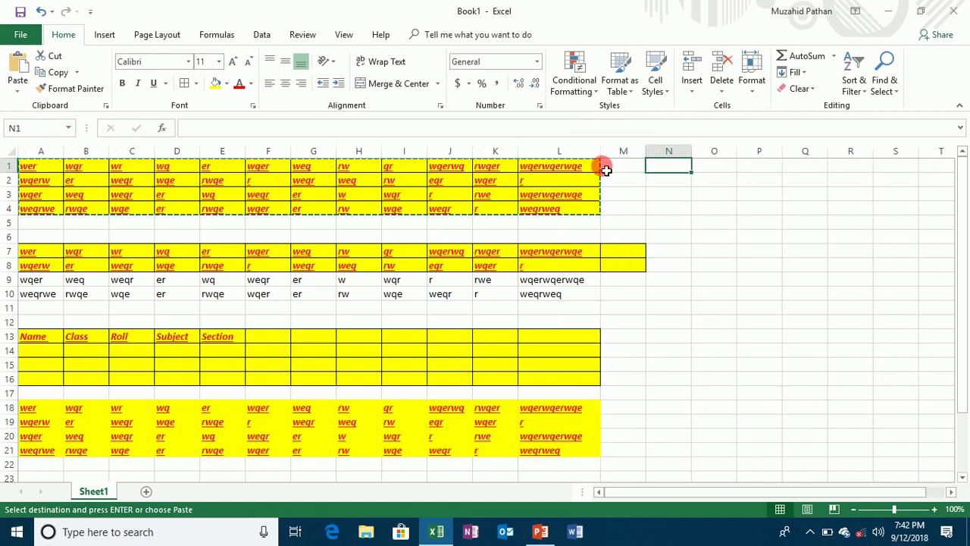
Copy cell L1 and apply only its column width to columns A through K by pasting onto A1:K1 with Paste Special
click(579, 167)
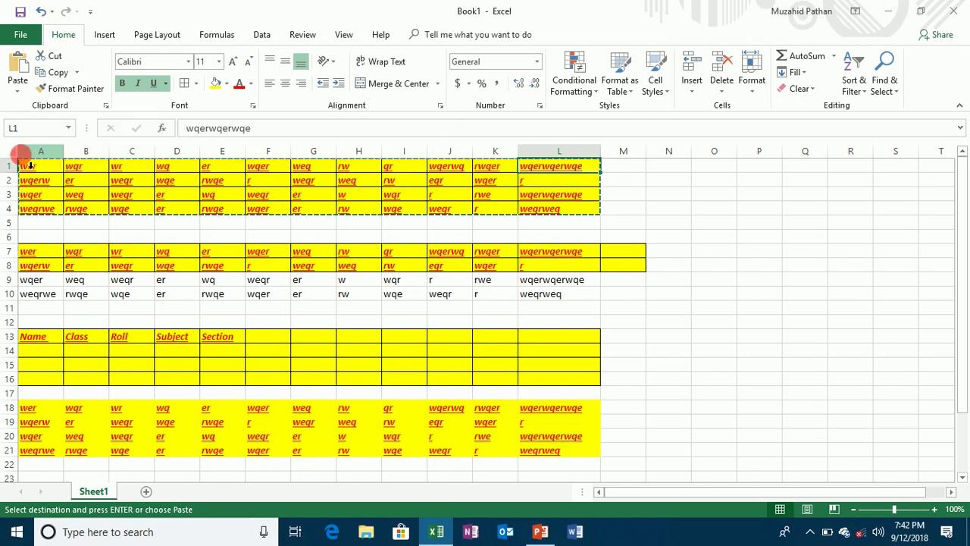
click(51, 72)
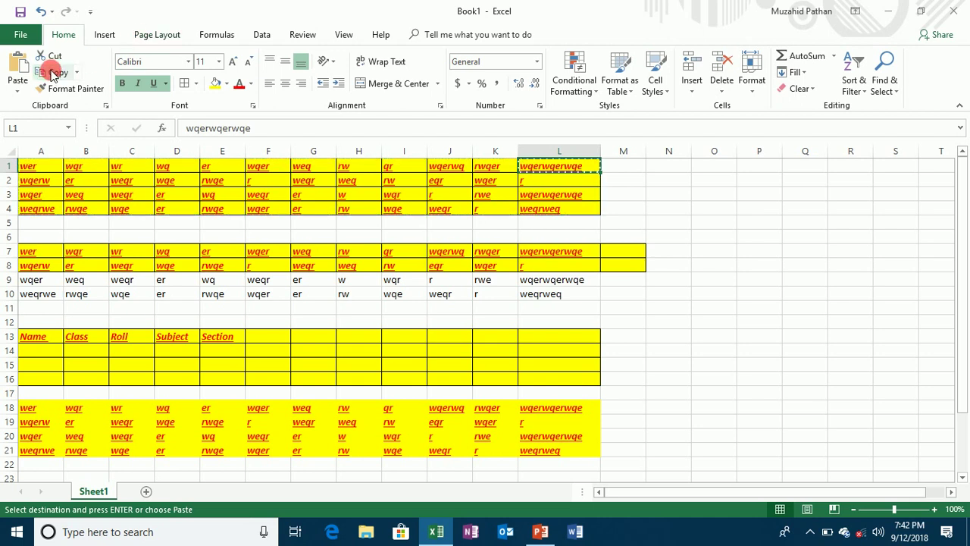
drag(33, 156, 493, 168)
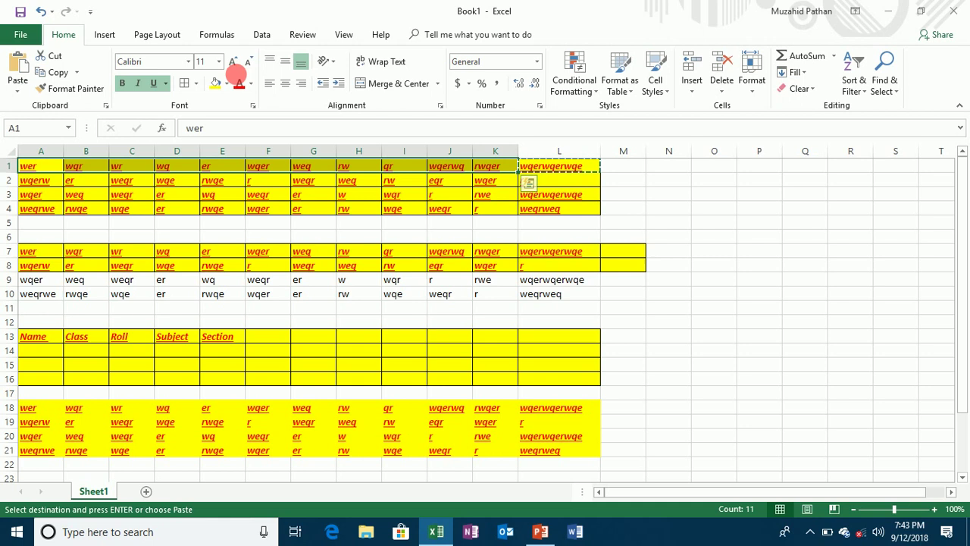
click(17, 87)
click(38, 240)
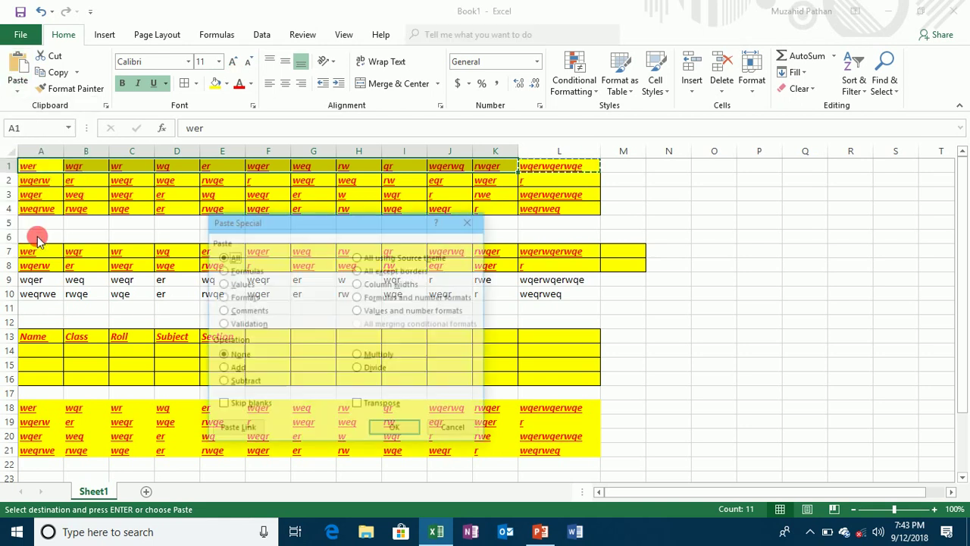
click(395, 285)
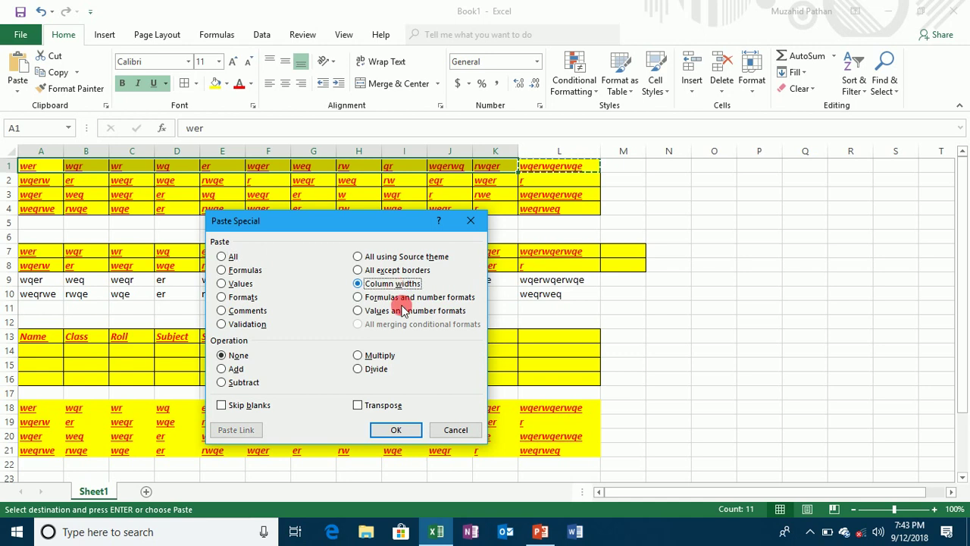
click(412, 430)
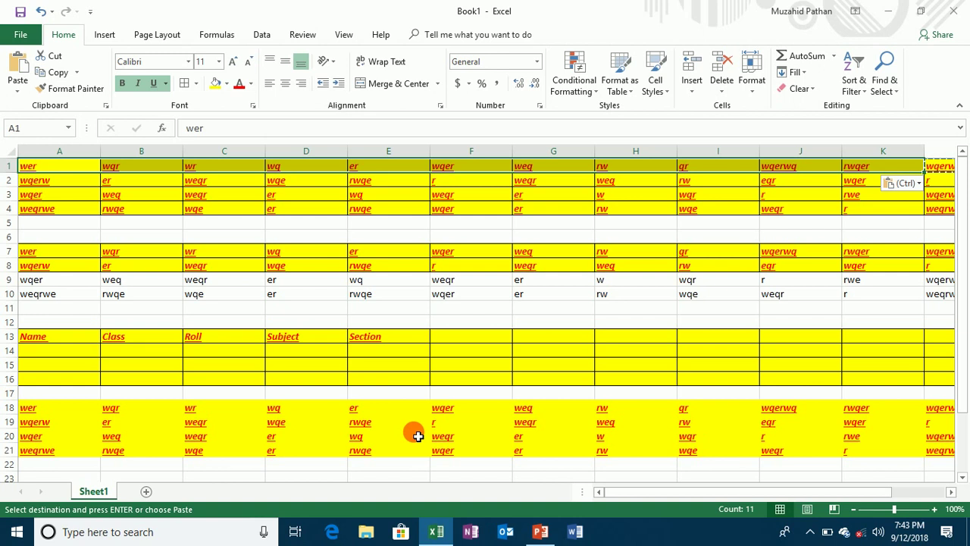
Close the workbook without saving and create a new blank workbook
key(ctrl+w)
key(n)
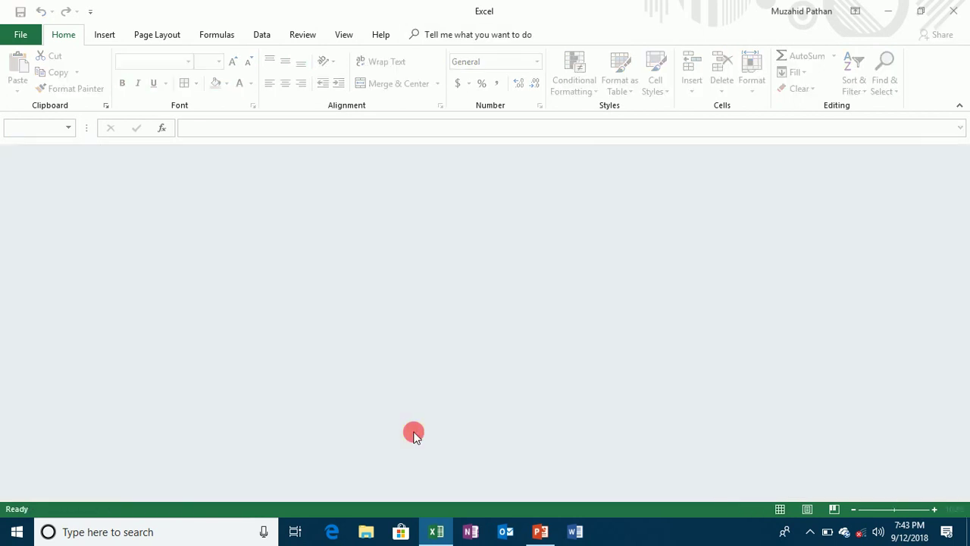
click(17, 85)
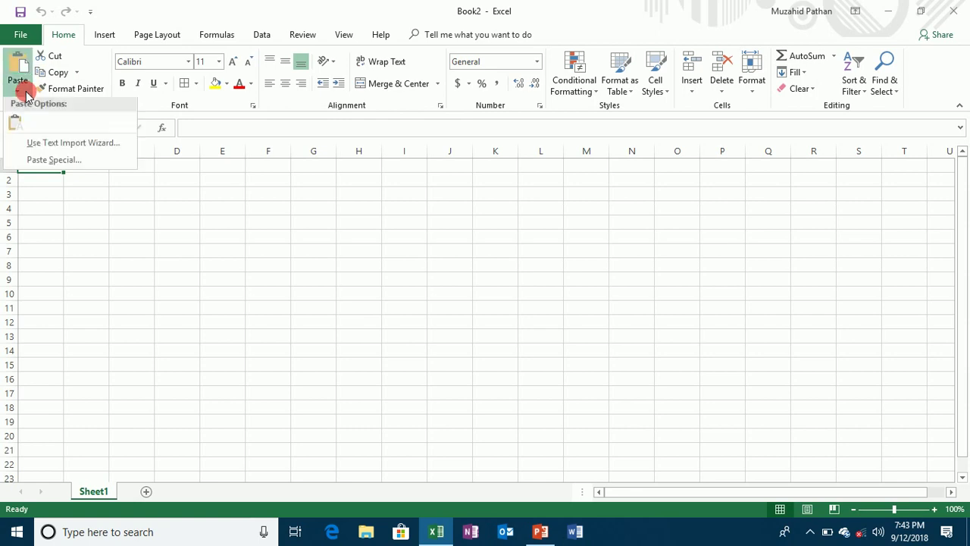
click(33, 162)
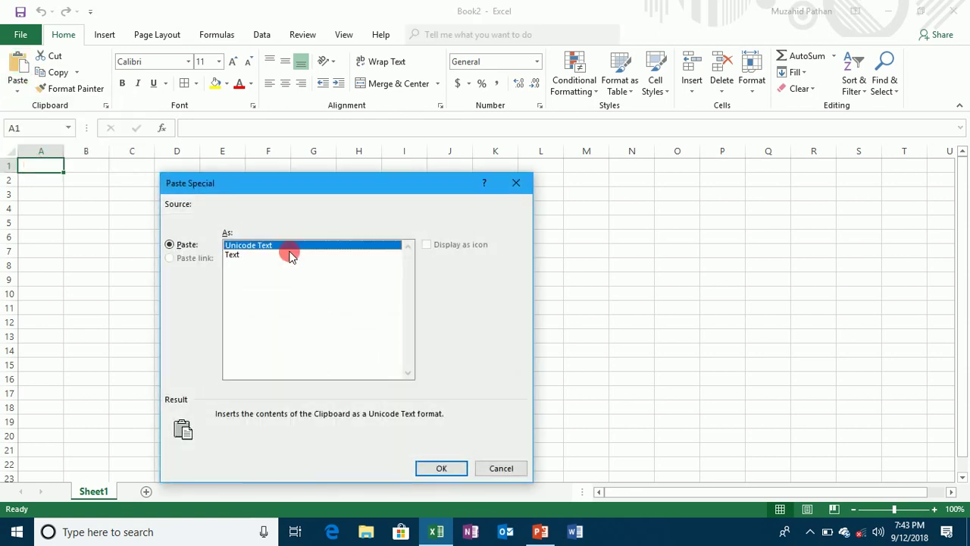
key(Escape)
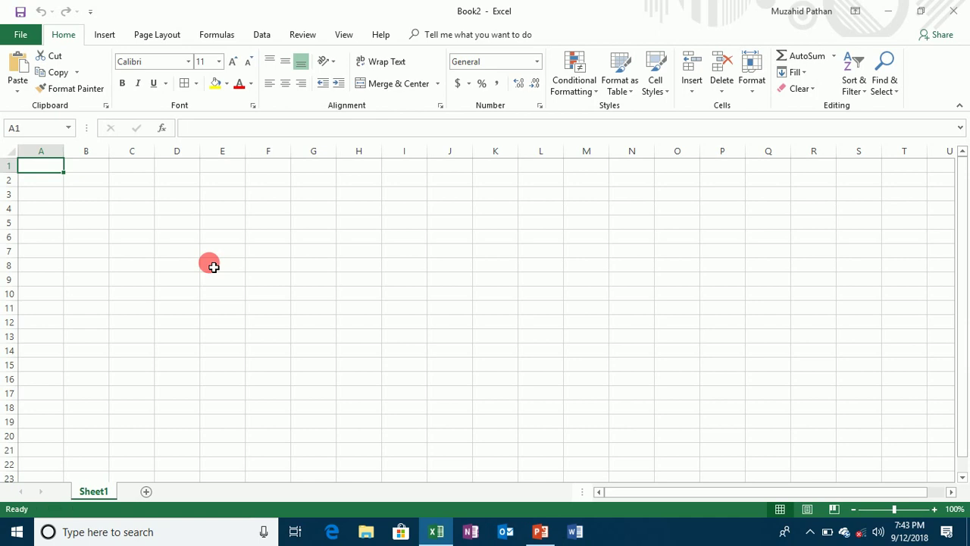
Enter the values 10, 20, 30, 40, 50 and 60 in cells A1:A6
text(10)
key(Return)
text(20)
key(Return)
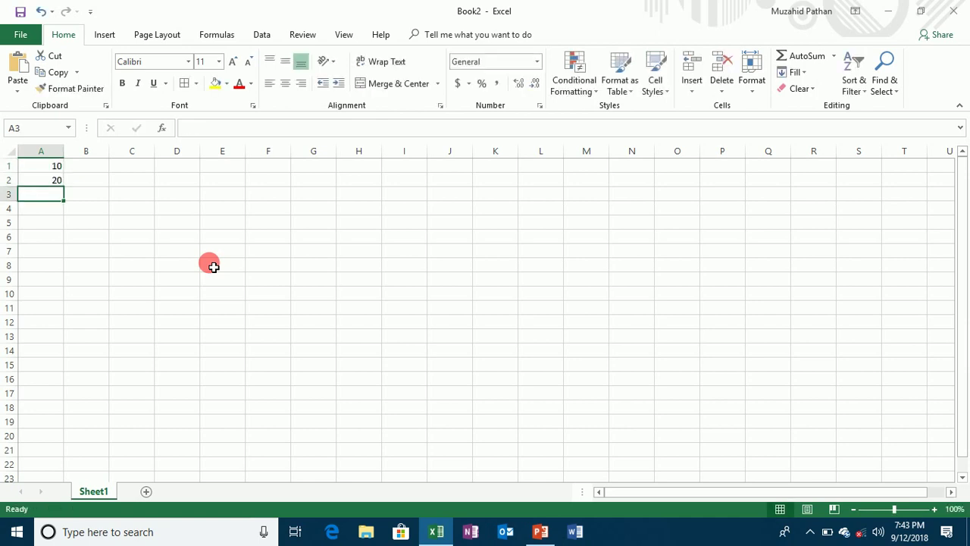
text(30)
key(Return)
text(40)
key(Return)
text(50)
key(Return)
text(60)
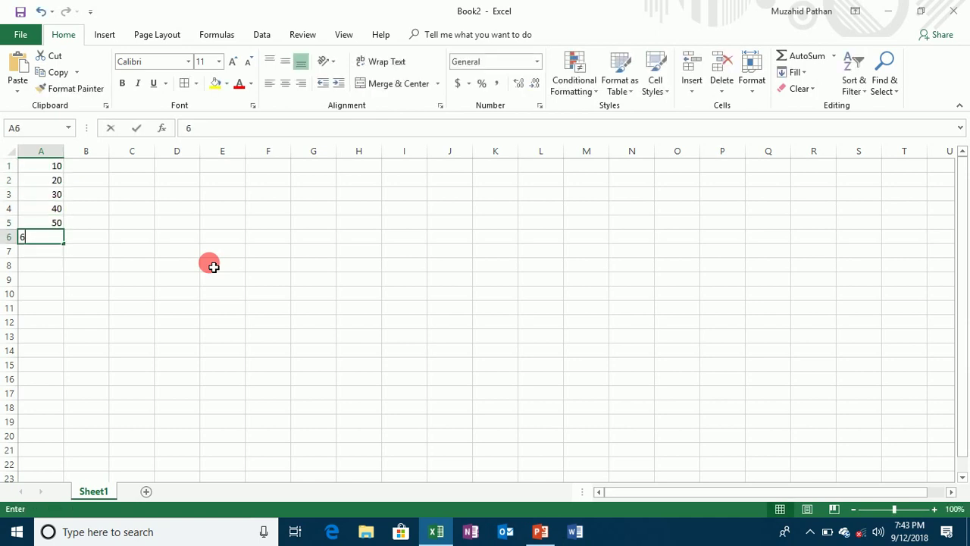
key(Return)
Enter the values 8, 25, 36, 65, 47 and 52 in cells B1:B6
key(Right)
key(Up)
key(Up)
key(Up)
key(Up)
key(Up)
key(Up)
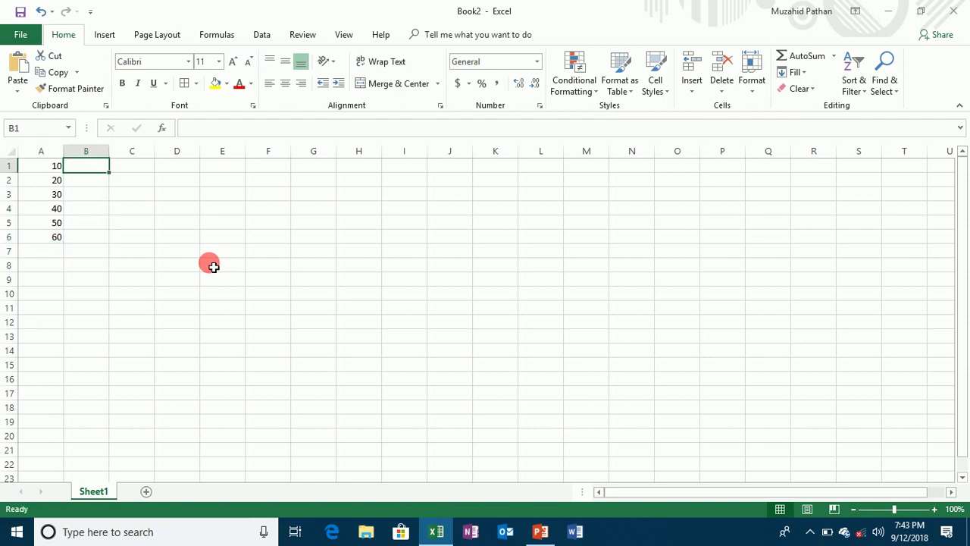
text(8)
key(Return)
text(25)
key(Return)
text(36)
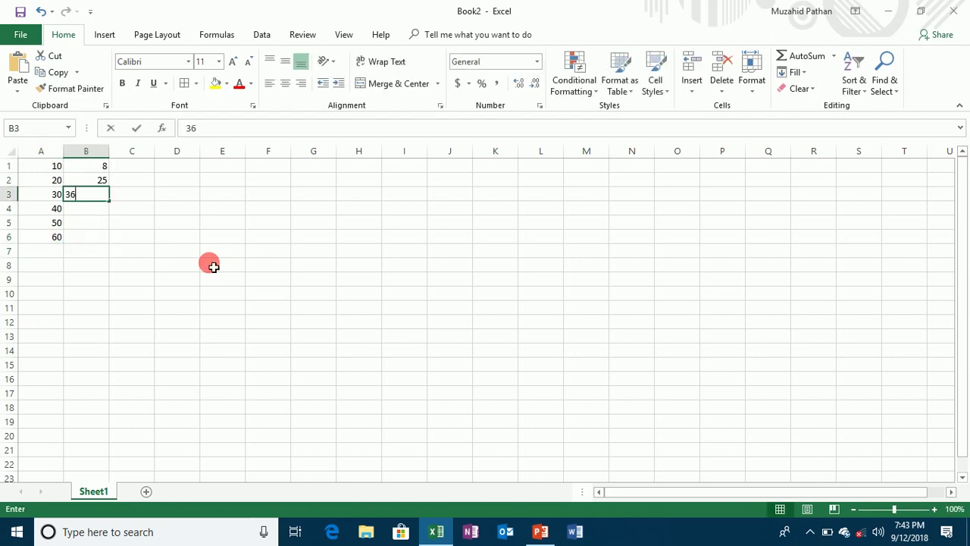
key(Return)
text(65)
key(Return)
text(47)
key(Return)
text(52)
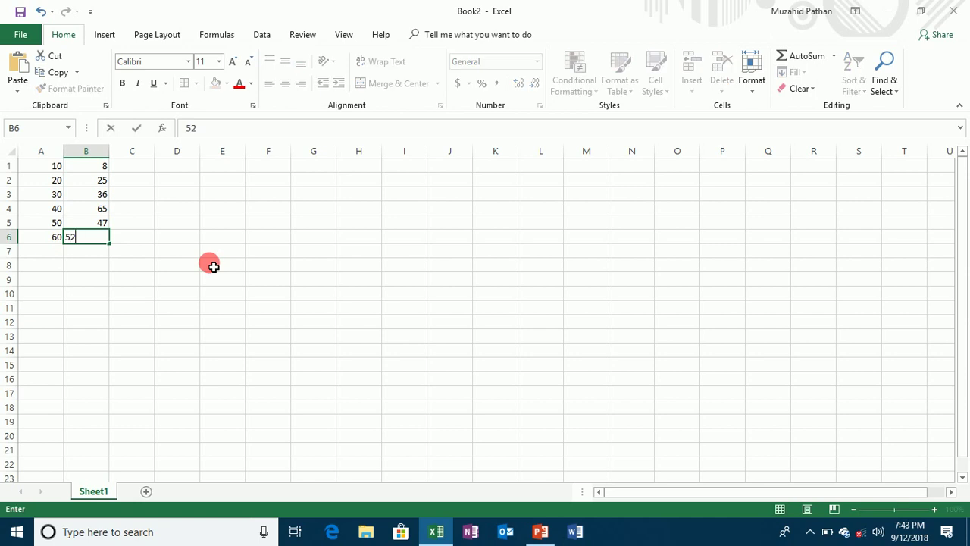
key(Return)
Copy A1:B6 and paste it three times side by side, starting at cells C1, E1 and G1
key(Up)
key(Right)
key(Left)
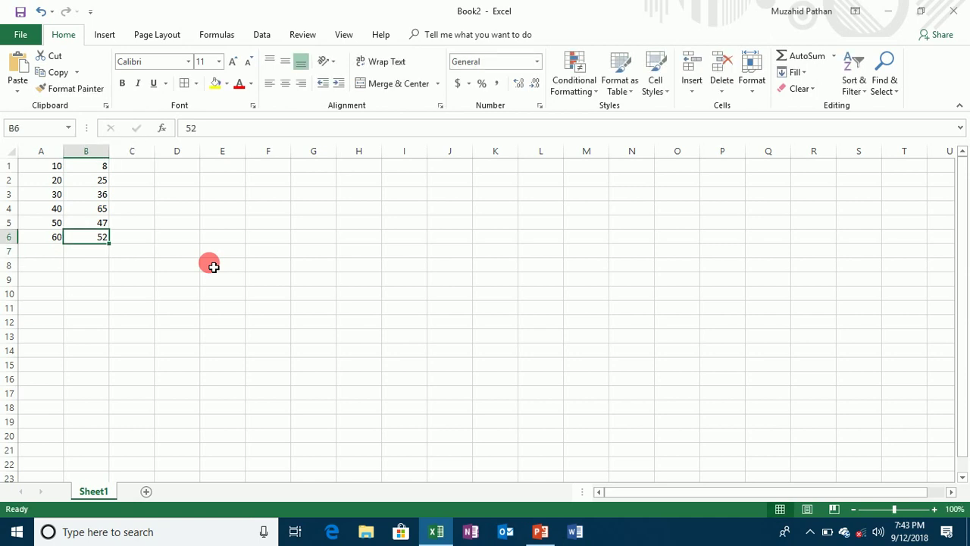
key(ctrl+shift+Up)
key(shift+Left)
key(ctrl+c)
key(Right)
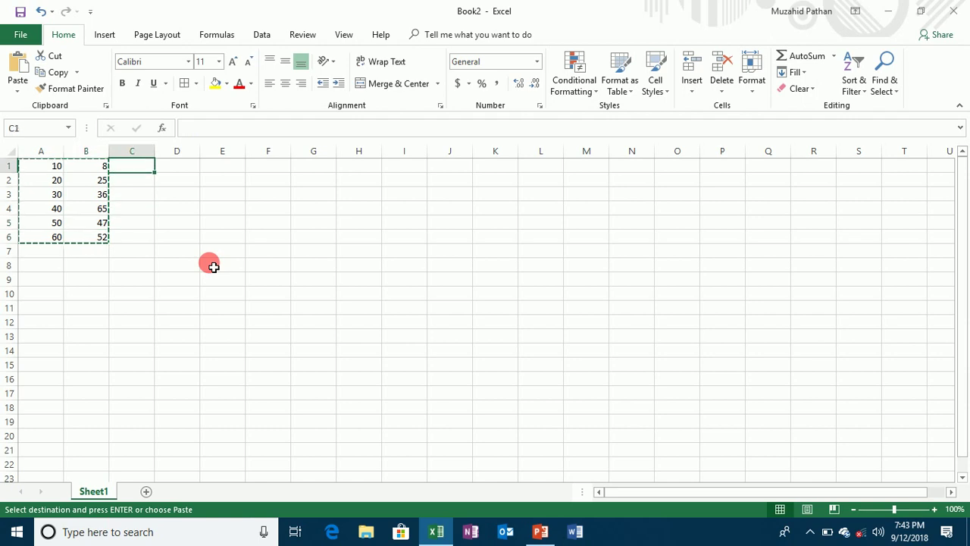
key(ctrl+v)
key(Right)
key(Right)
key(ctrl+v)
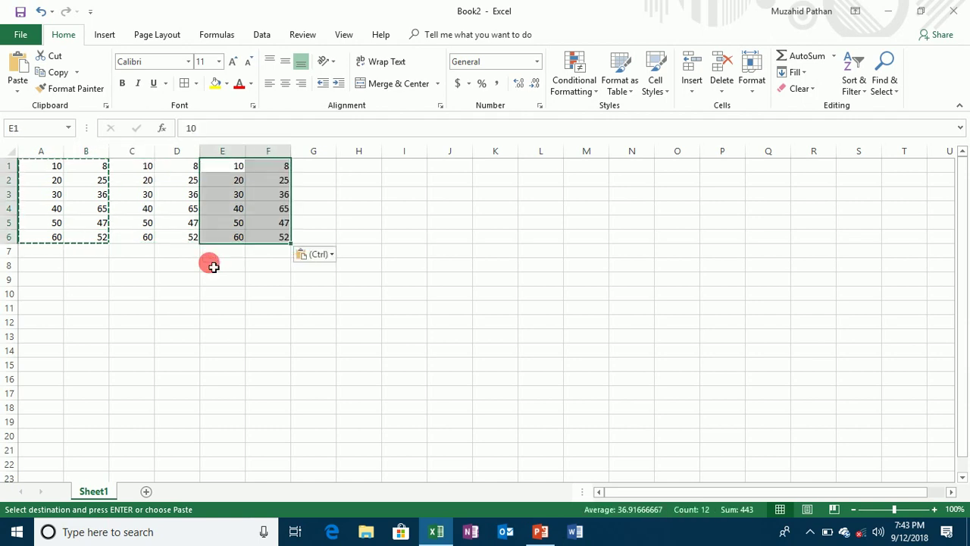
key(Right)
key(ctrl+Right)
key(ctrl+Left)
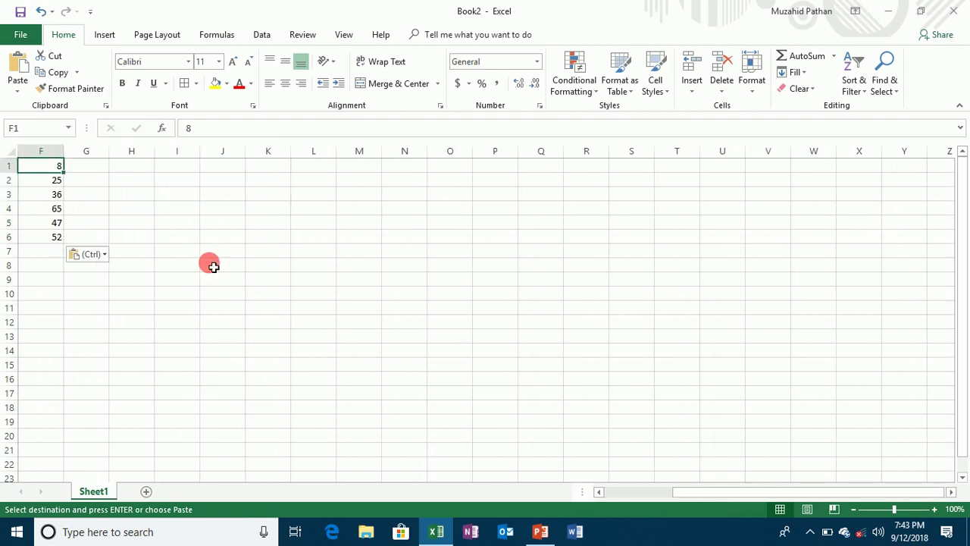
key(ctrl+v)
Total A1:A6 in cell A7 with an AutoSum formula
key(ctrl+Left)
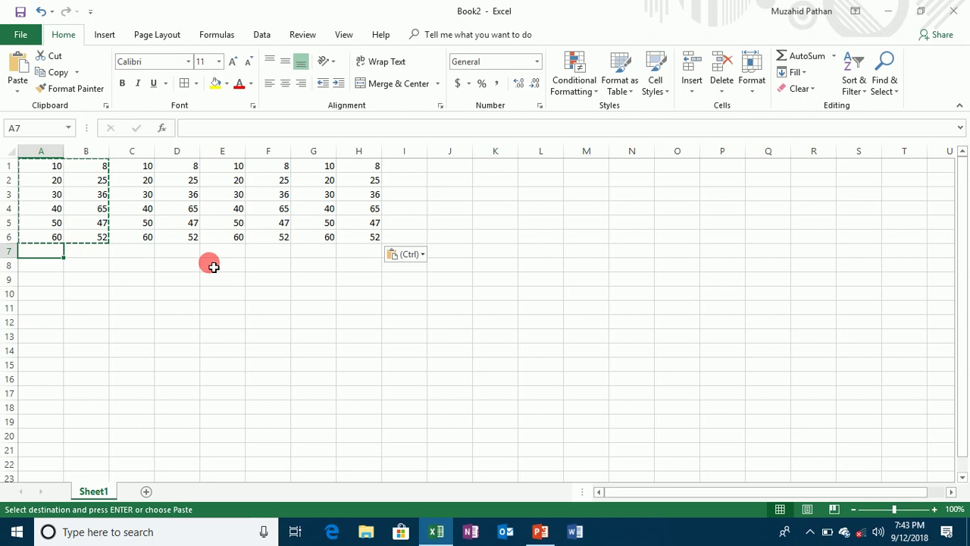
key(alt)
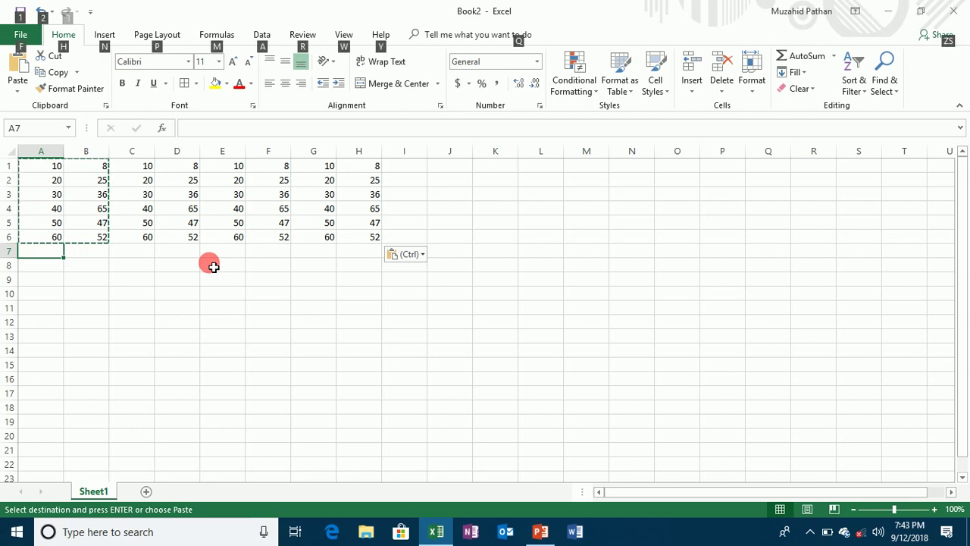
key(alt+equal)
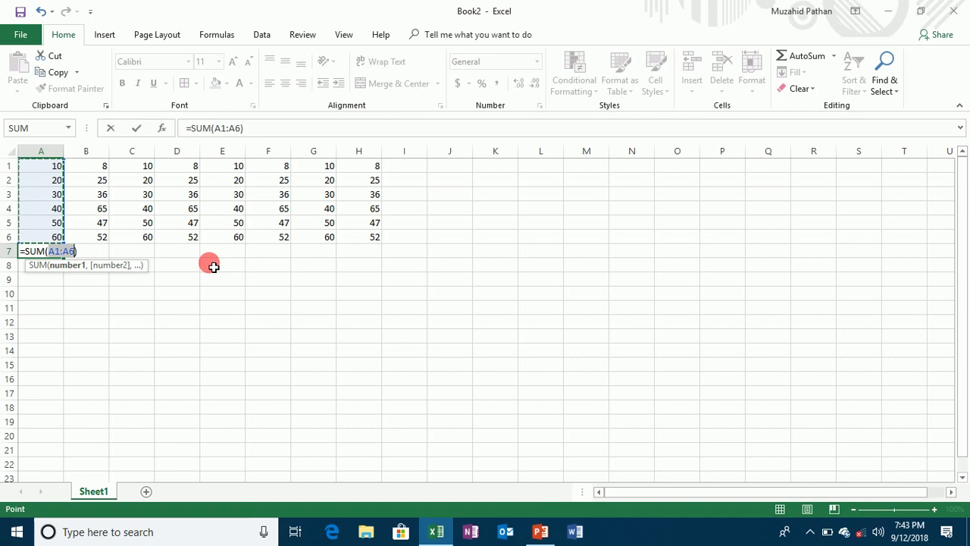
key(Return)
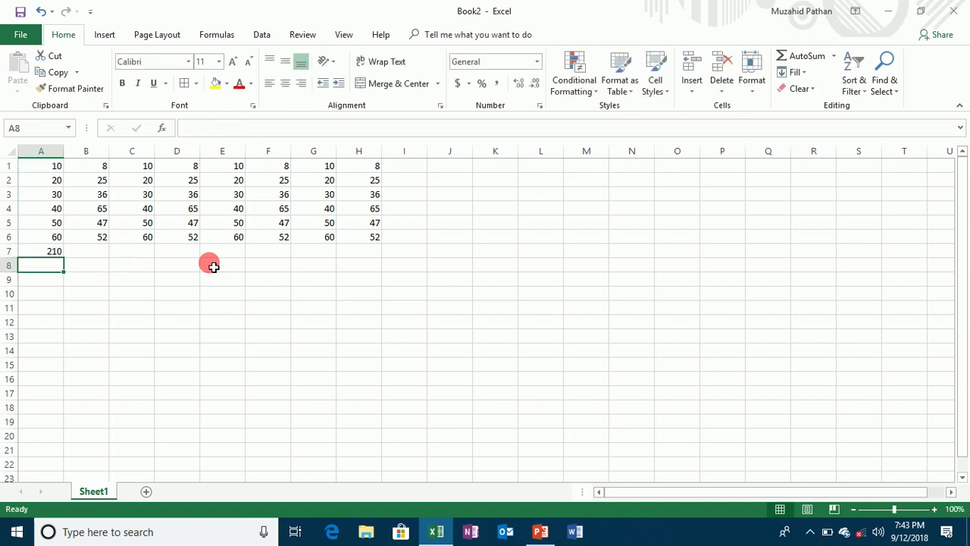
Copy the total formula in A7 and paste only the formula into B7:H7 using the Formulas option of Paste Special
click(56, 256)
click(60, 73)
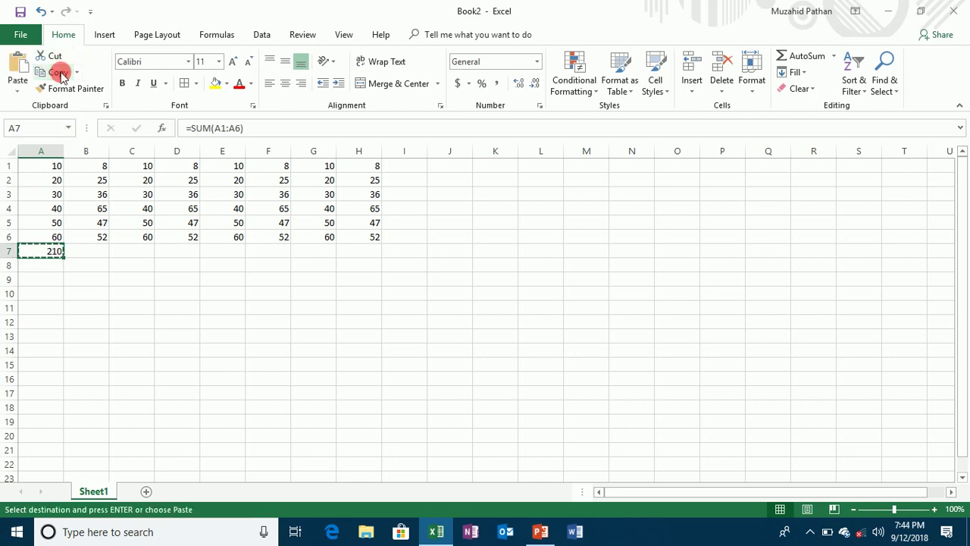
drag(89, 251, 366, 258)
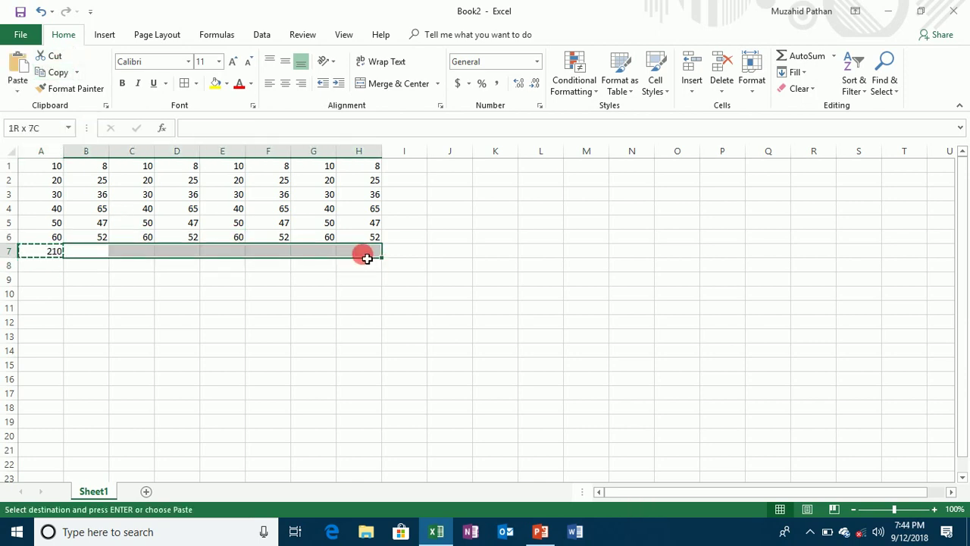
click(17, 87)
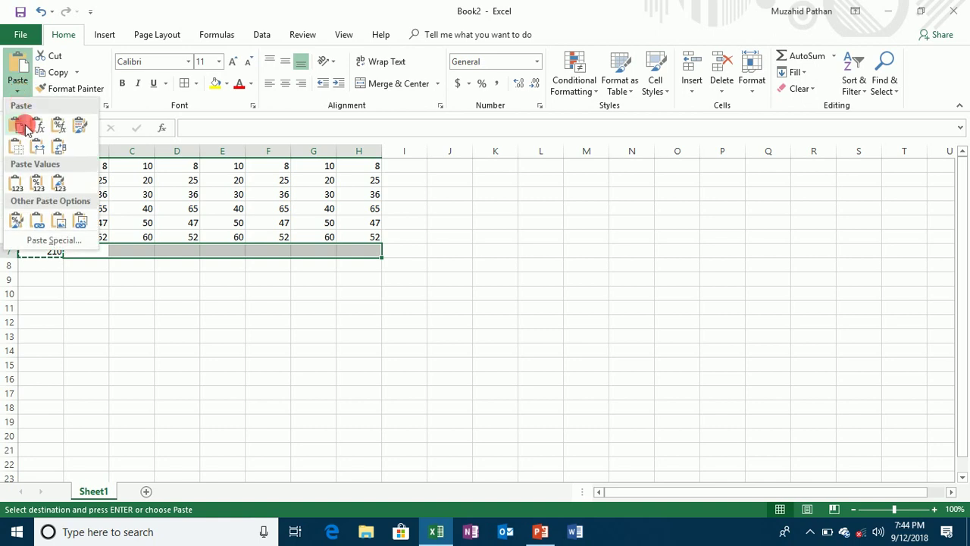
click(47, 240)
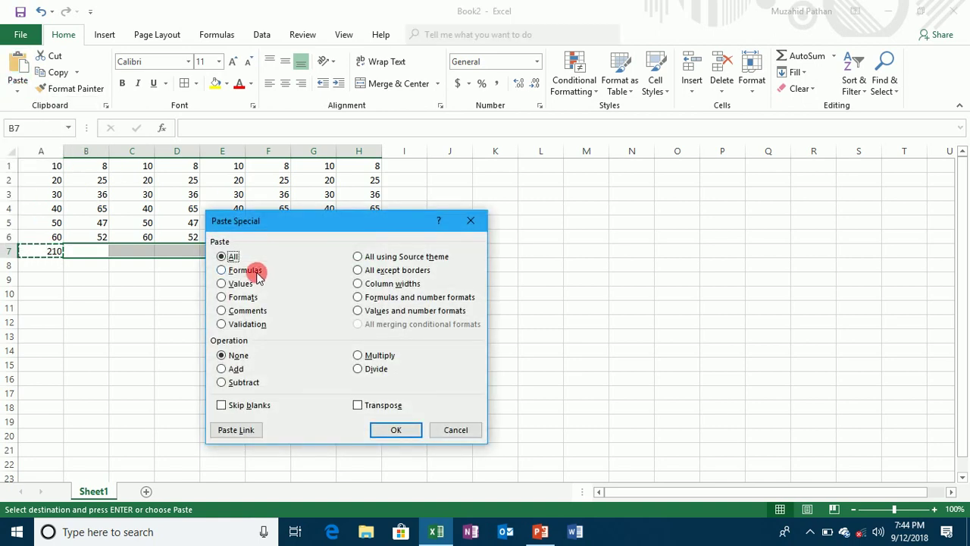
click(250, 270)
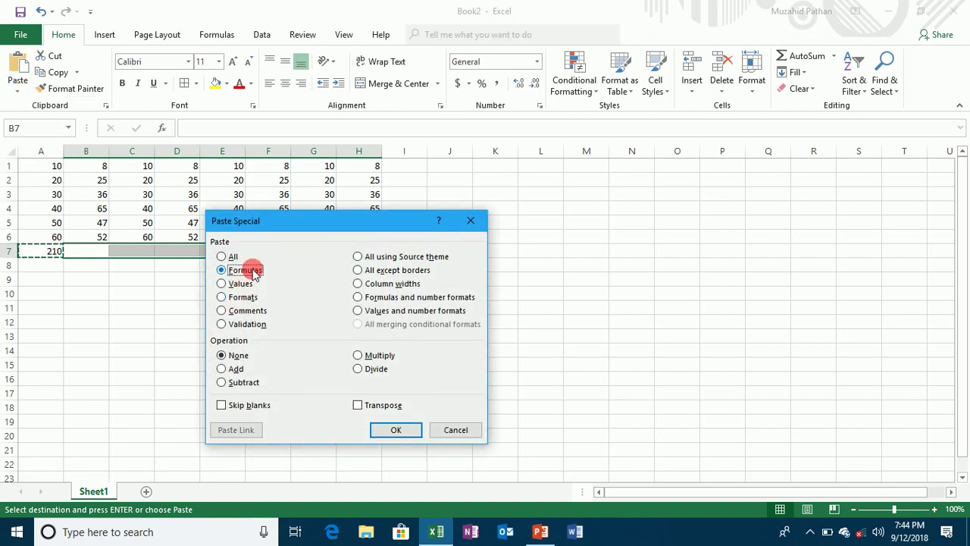
click(381, 429)
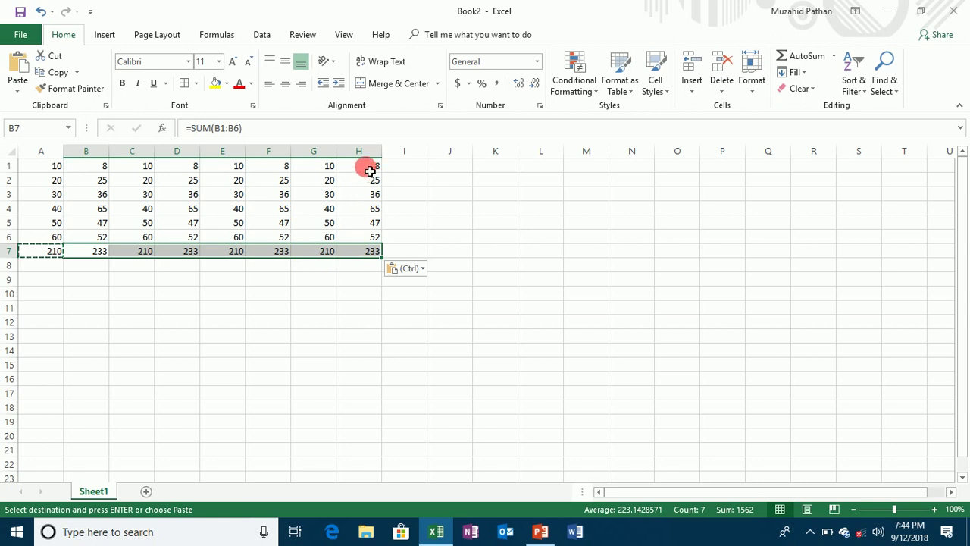
Add a comment reading "Tech is a technical" to cell H1
click(368, 166)
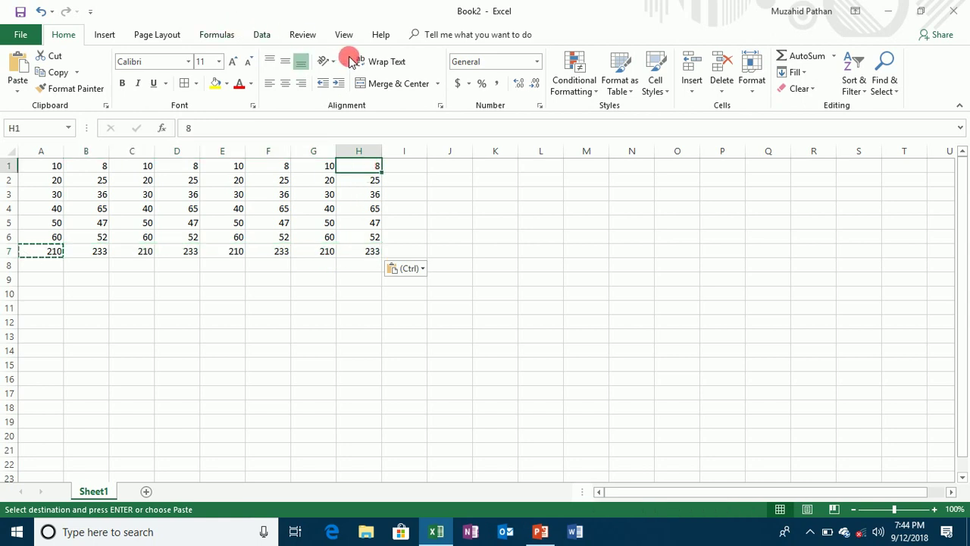
click(341, 35)
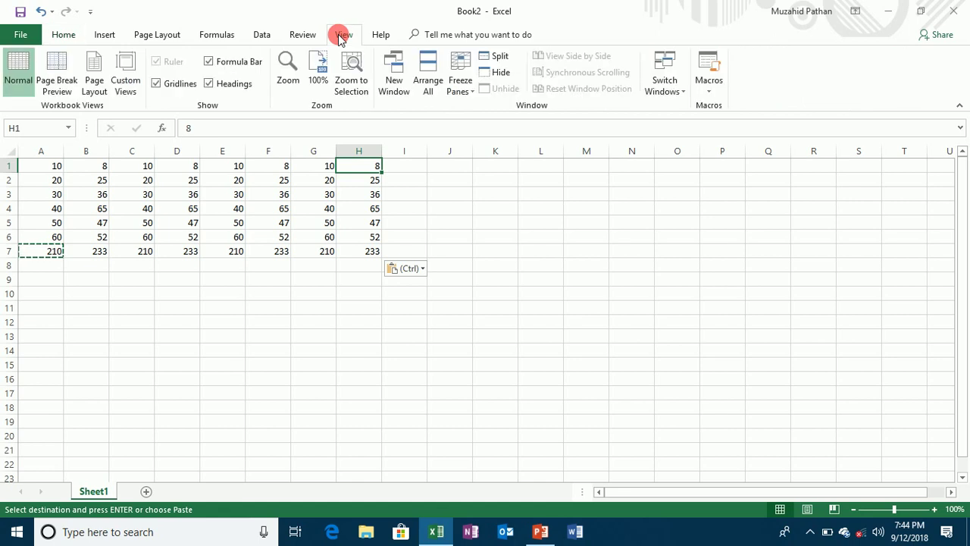
click(305, 34)
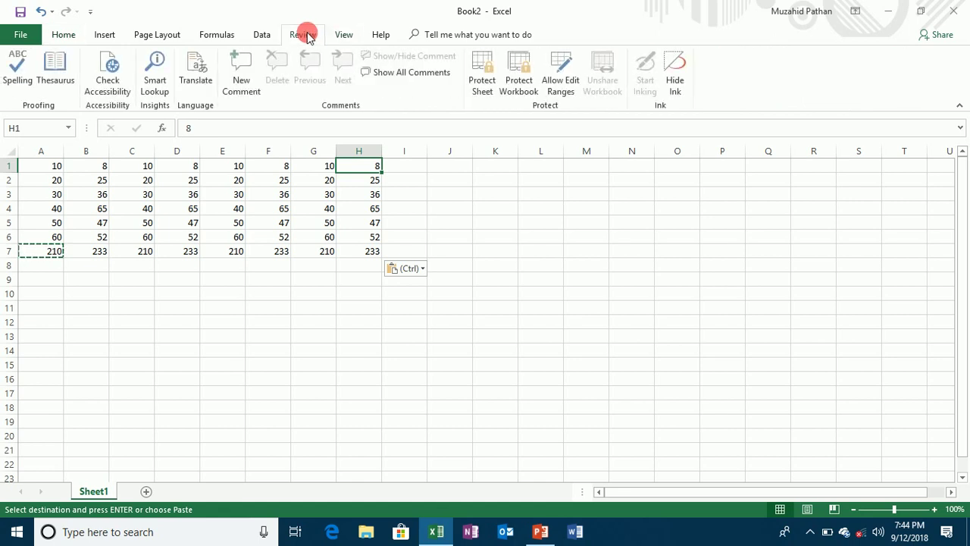
click(241, 62)
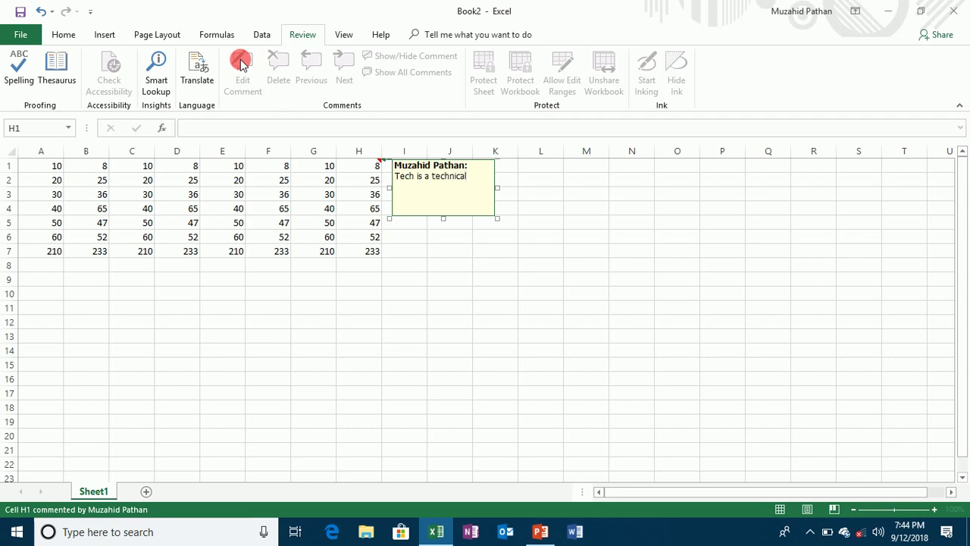
click(425, 235)
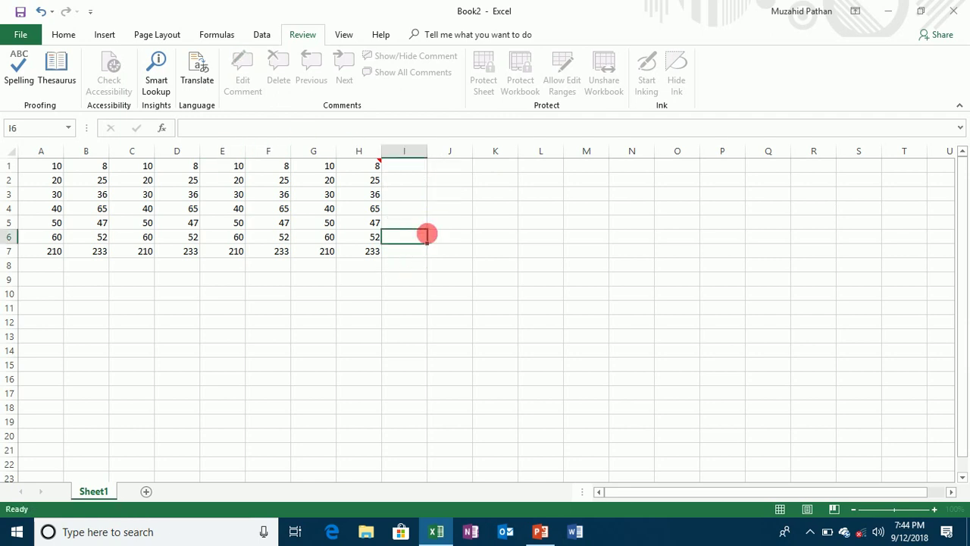
Copy cell H1 and paste only its comment into A2:C7 using the Comments option of Paste Special
click(363, 165)
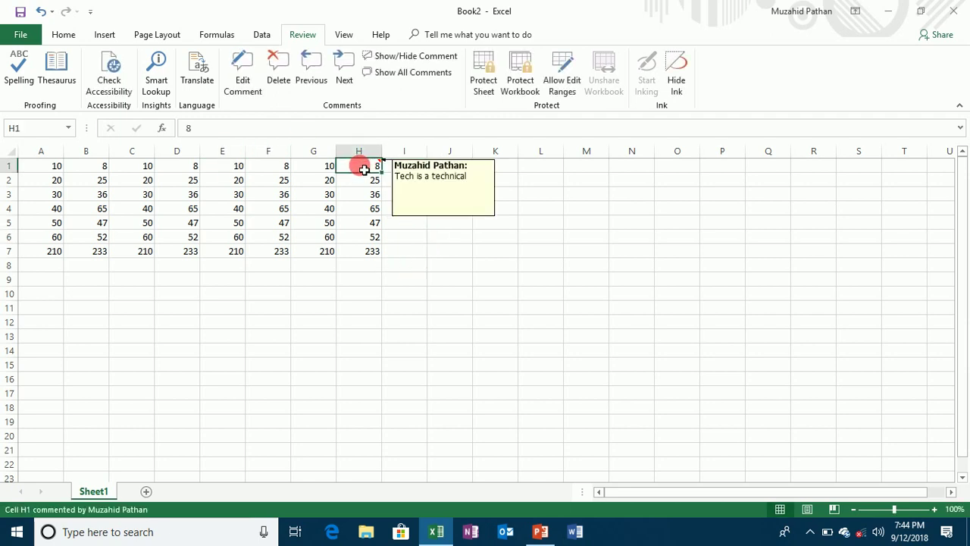
click(64, 34)
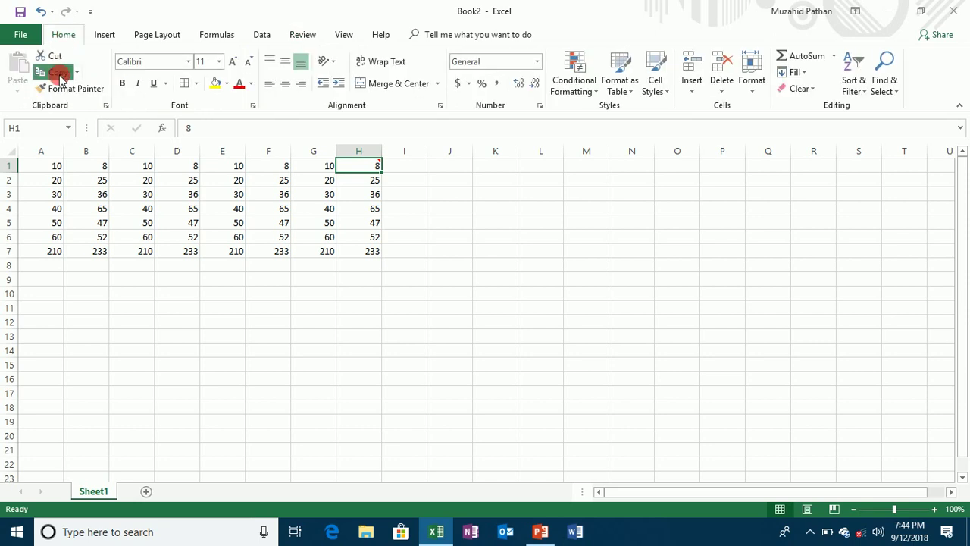
click(54, 72)
drag(53, 185, 154, 250)
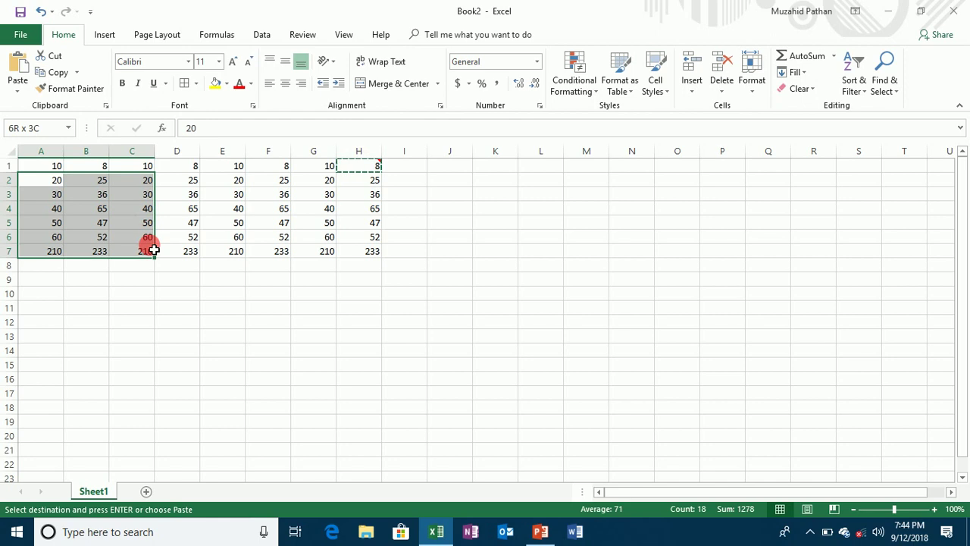
click(18, 84)
click(46, 239)
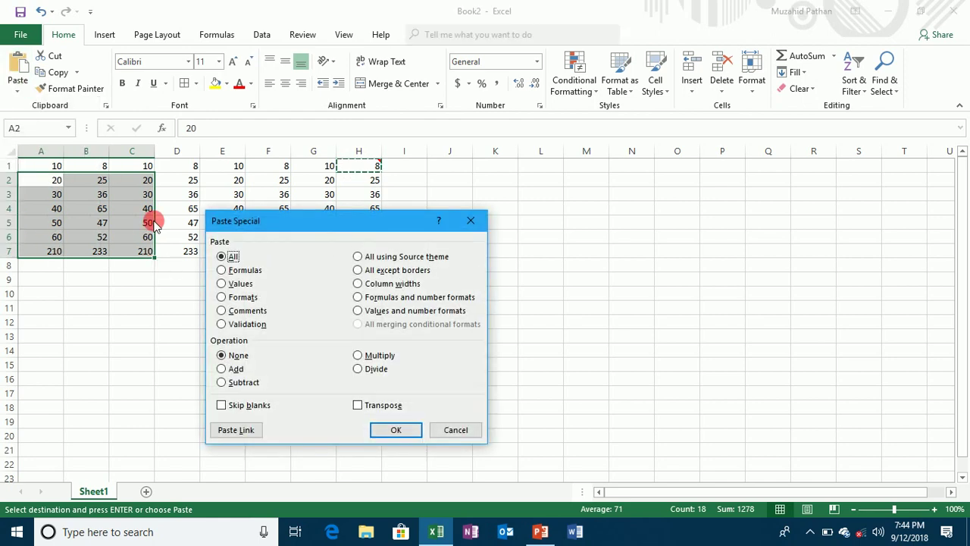
click(244, 310)
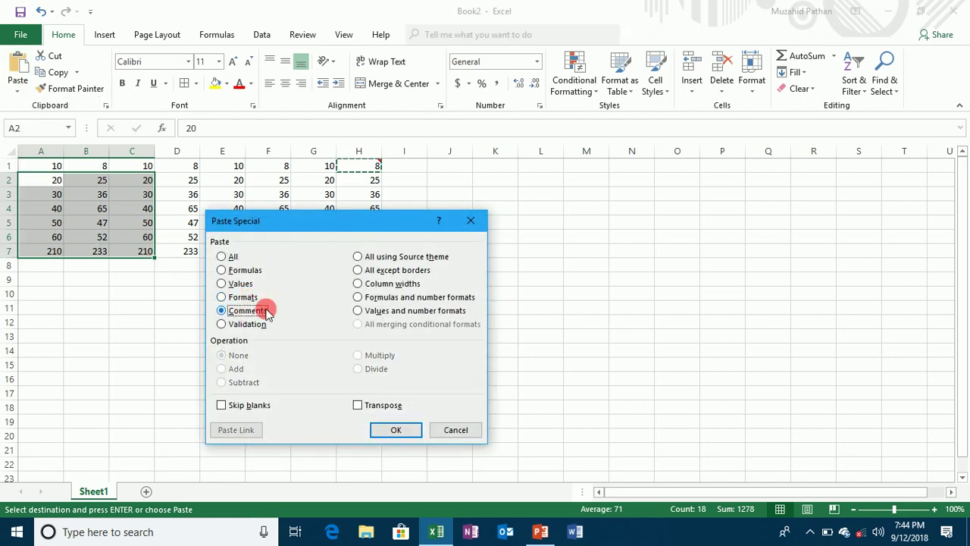
click(408, 432)
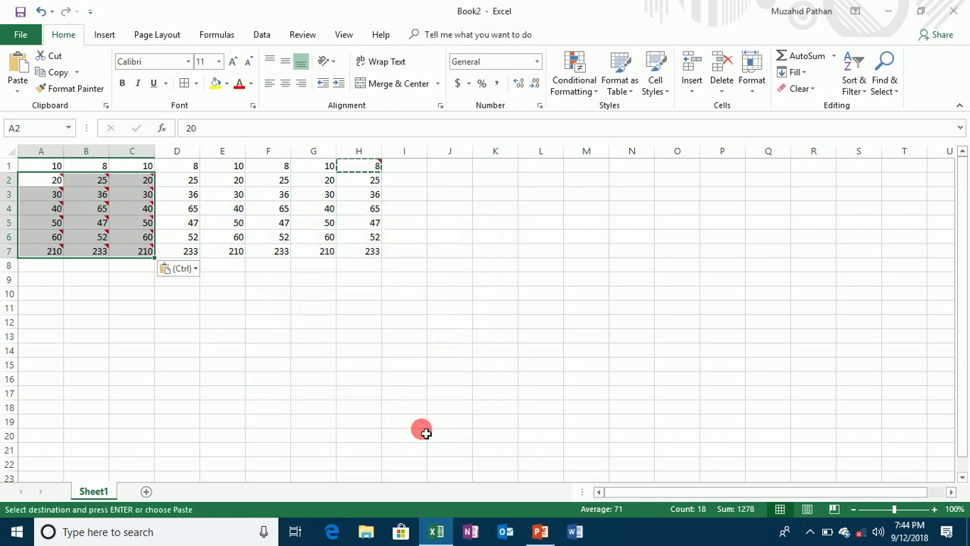
Show all comments on the sheet and delete the comments from A2:C7
mouse_move(59, 183)
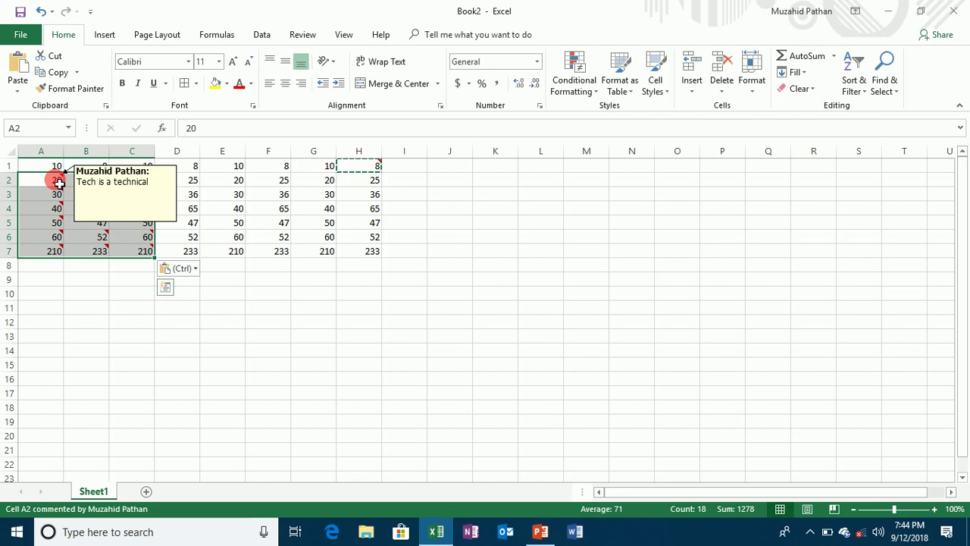
click(305, 35)
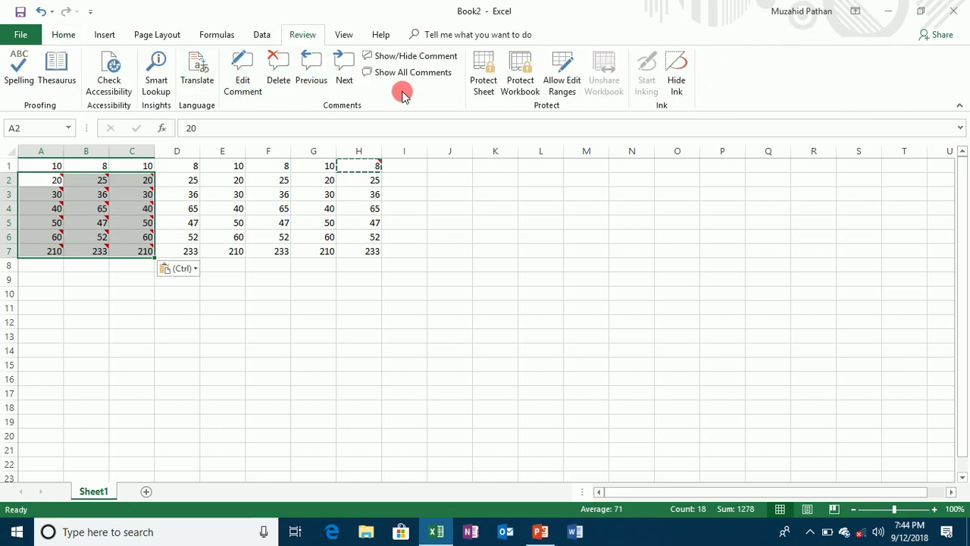
click(403, 79)
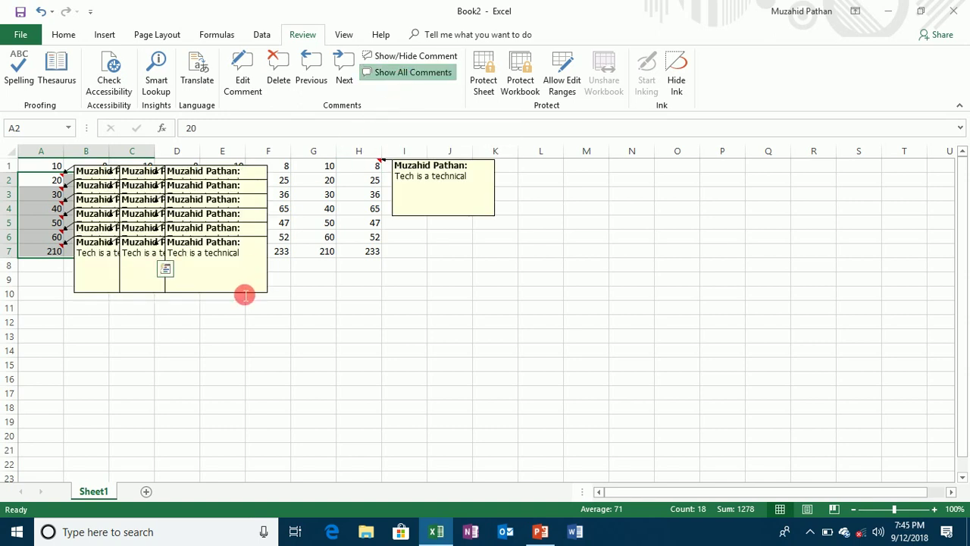
click(281, 76)
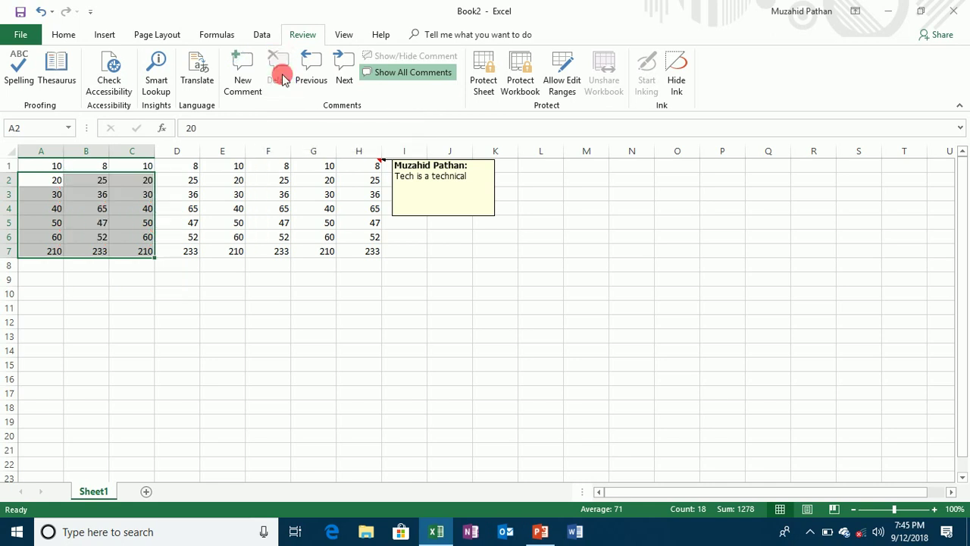
Format A1:H1 with yellow fill, red bold text and cell borders
click(63, 34)
click(42, 88)
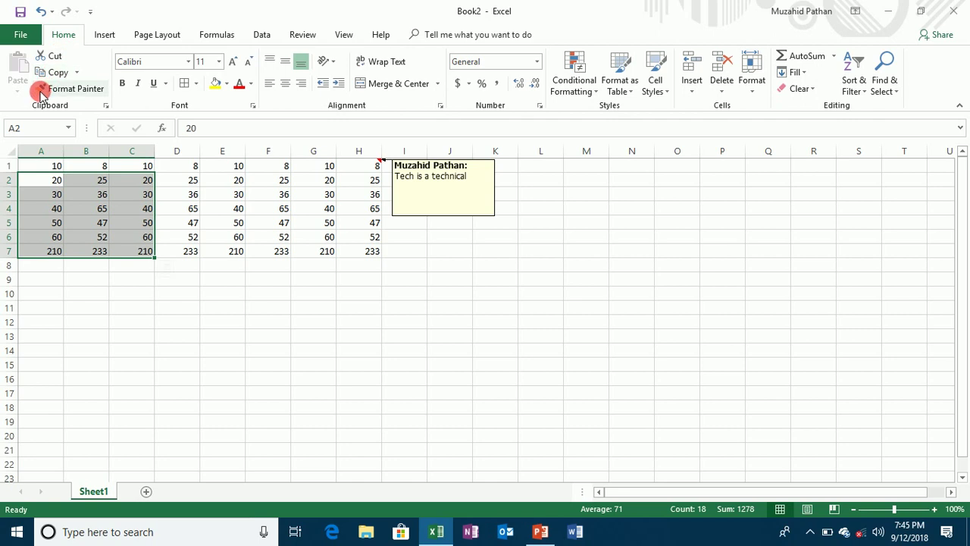
click(45, 172)
drag(45, 172, 374, 167)
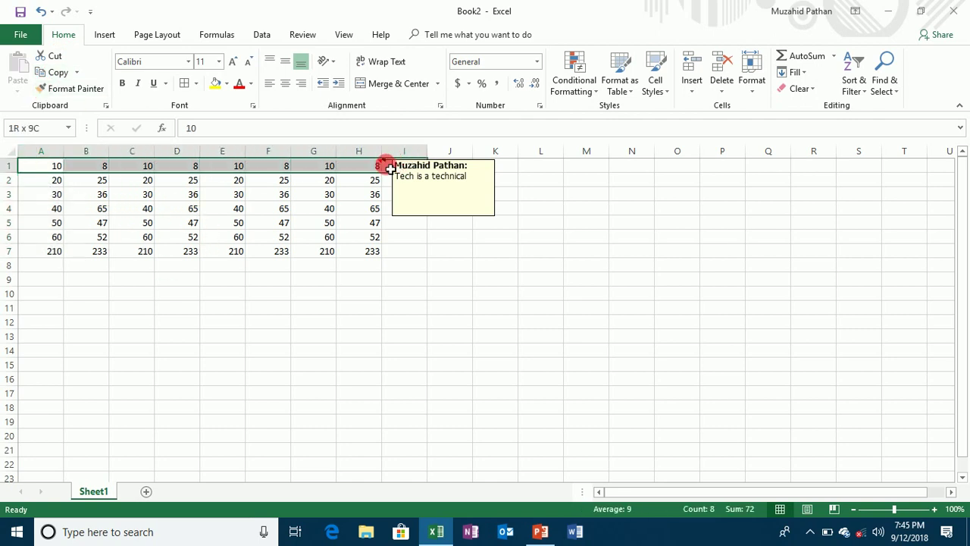
click(215, 85)
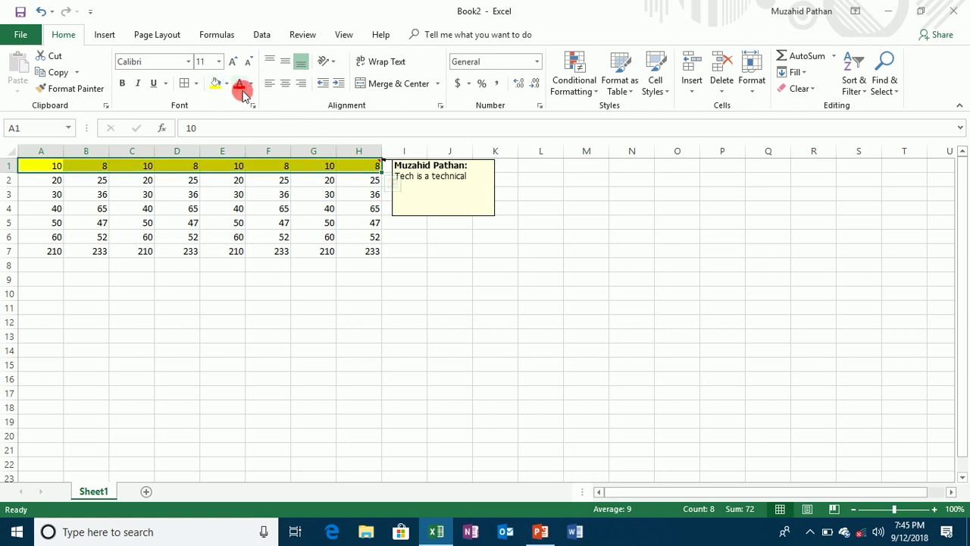
click(239, 84)
click(123, 86)
click(185, 85)
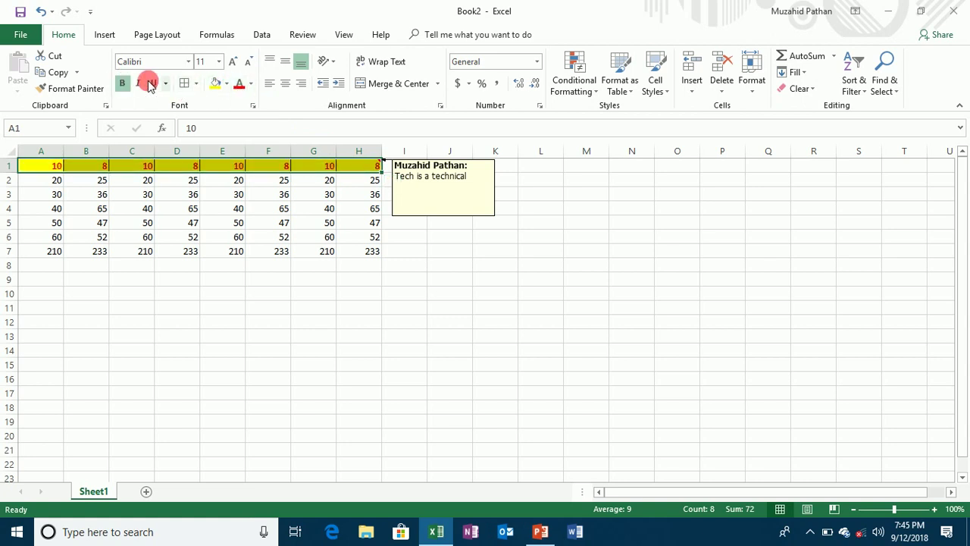
Apply the formatting of A1:H1 to the totals in A7:H7 with Format Painter
click(59, 90)
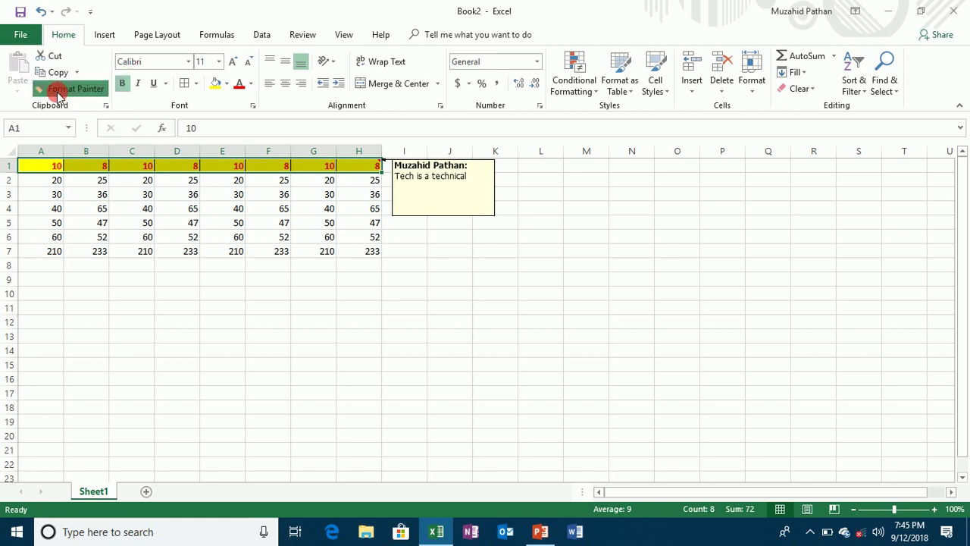
click(130, 89)
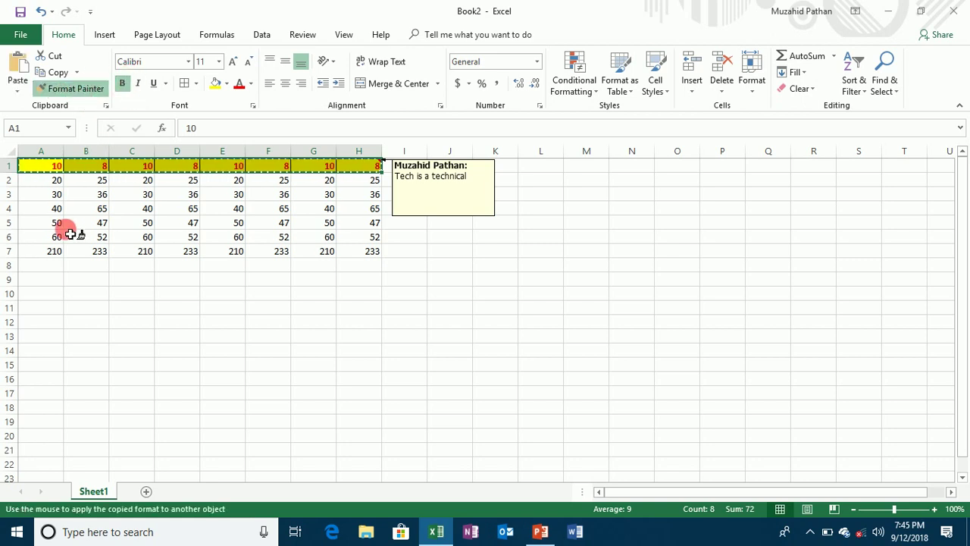
drag(48, 250, 369, 253)
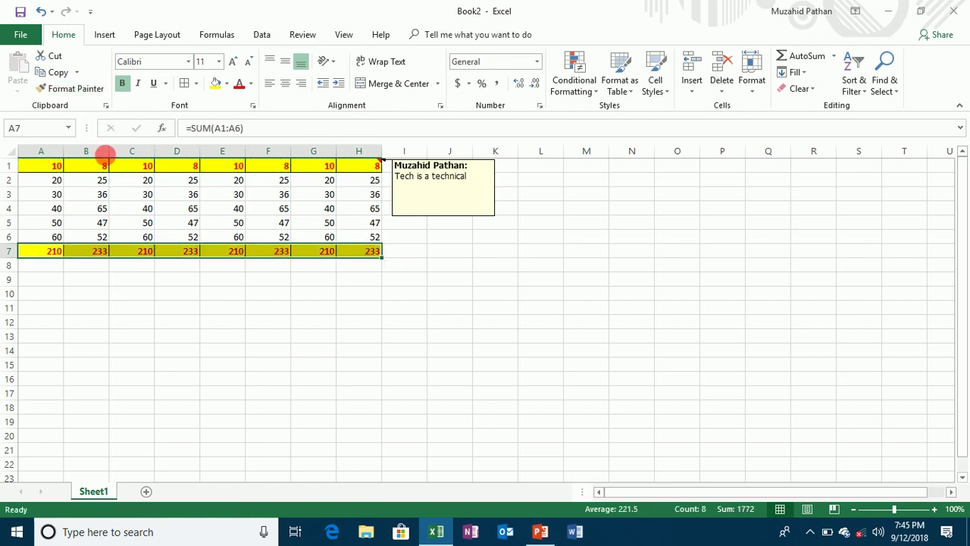
click(83, 296)
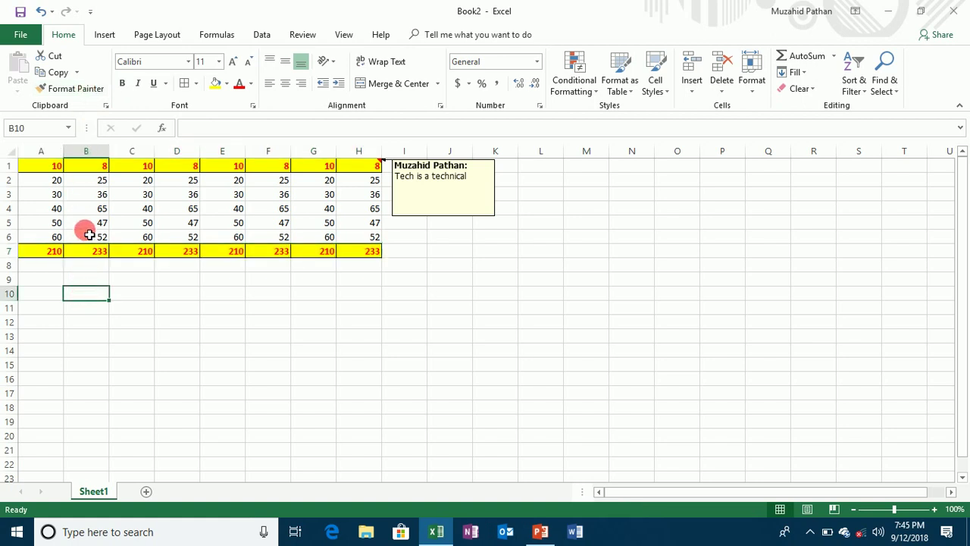
Apply the formatting of cell A1 to the range A3:H5 with Format Painter
click(47, 170)
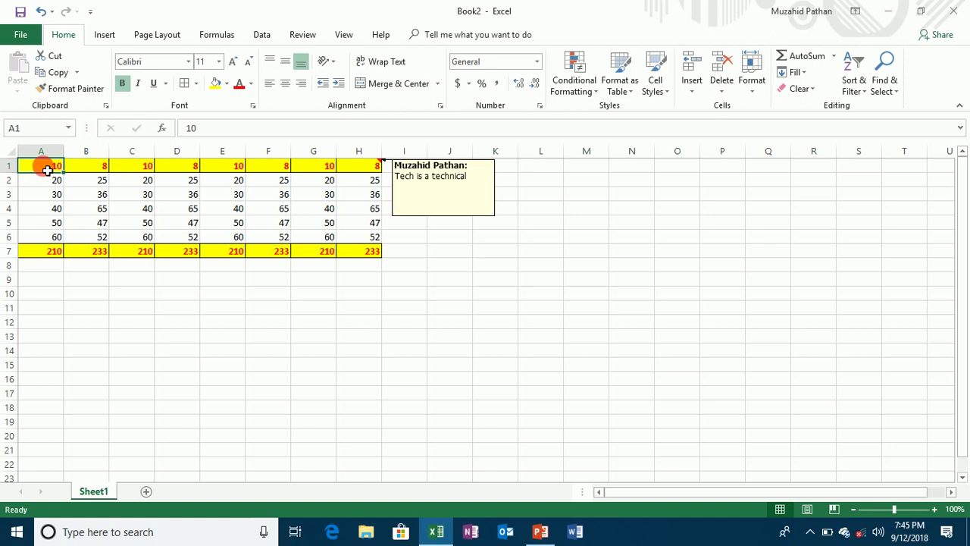
click(65, 90)
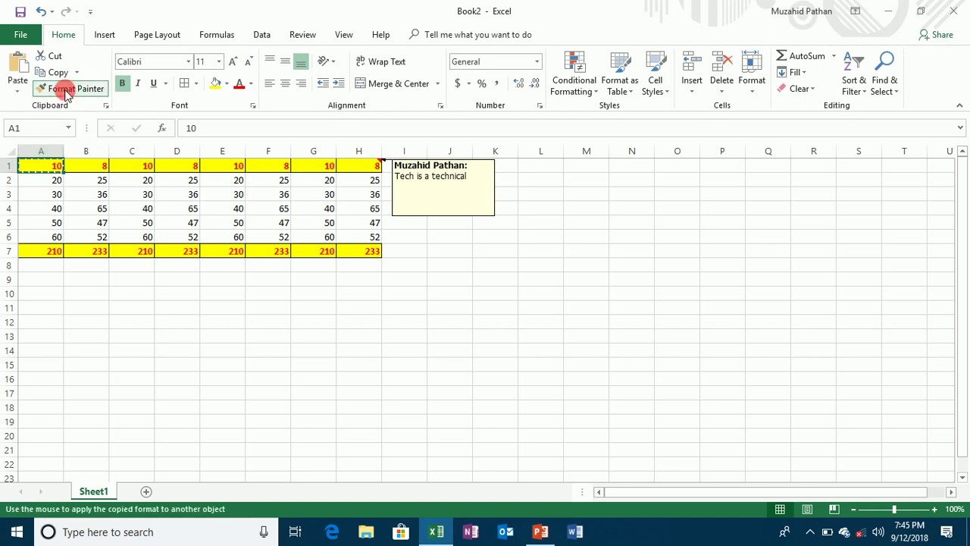
click(39, 199)
mouse_move(39, 199)
mouse_down()
mouse_move(48, 209)
mouse_move(108, 215)
mouse_move(367, 209)
mouse_move(368, 224)
mouse_up()
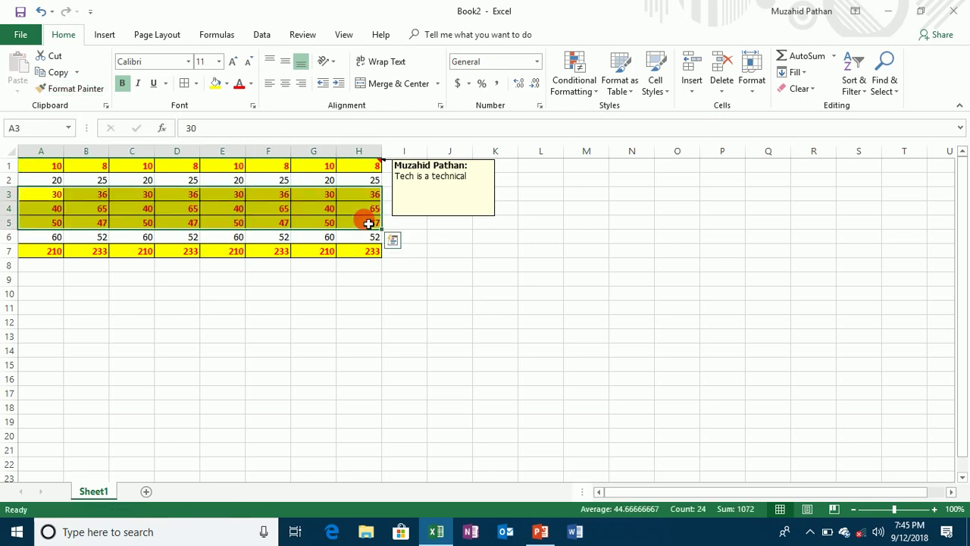
click(464, 251)
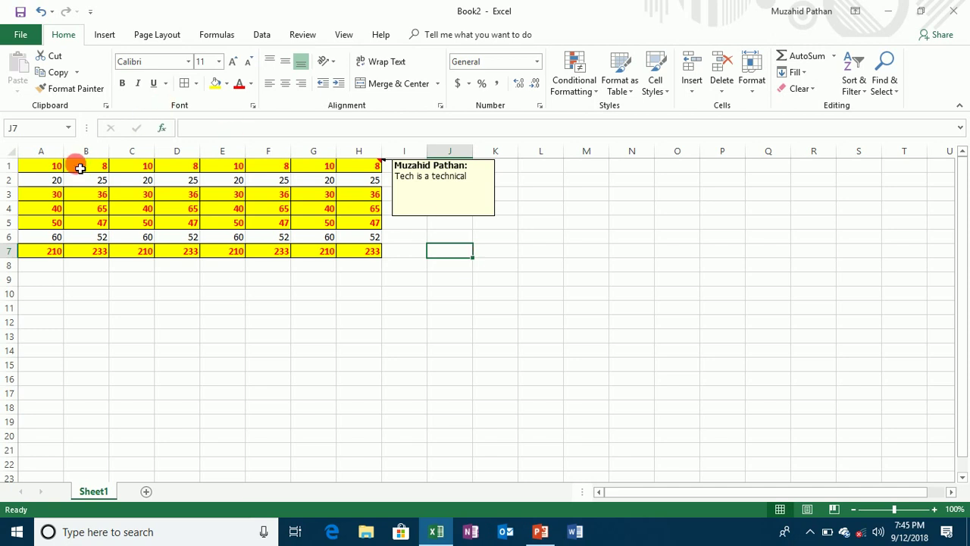
Delete the comment attached to cell H1
drag(57, 171, 144, 195)
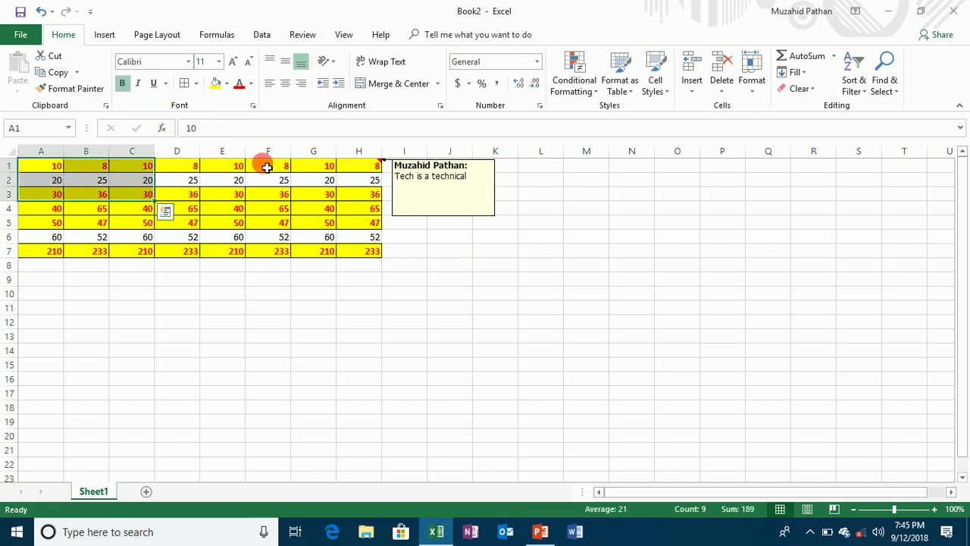
click(372, 172)
right_click(373, 173)
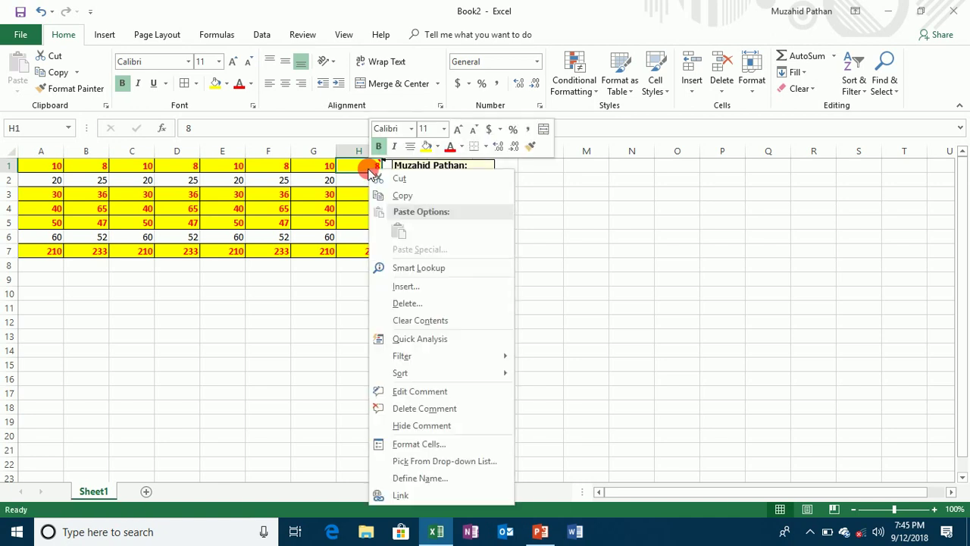
click(386, 416)
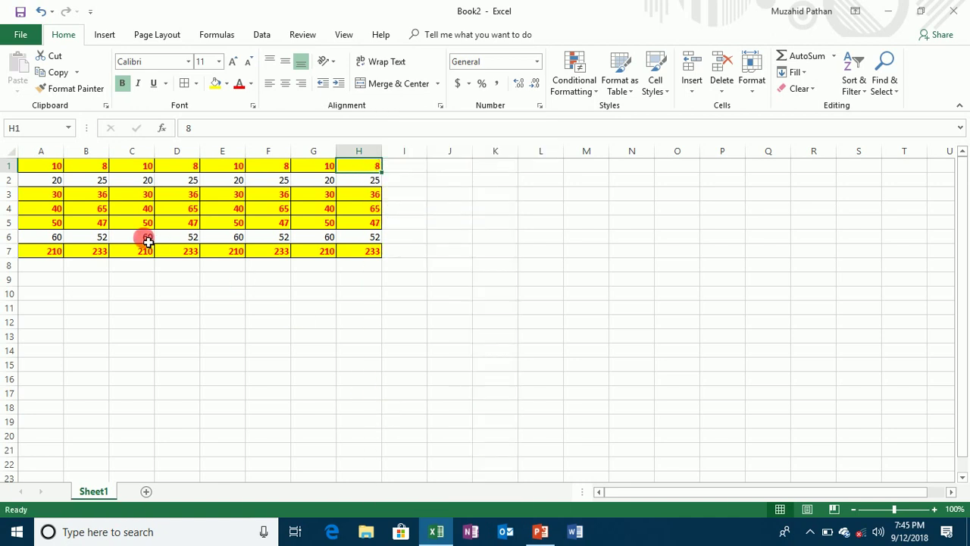
Enter the headers Name, Roll No, Class, Subject and Section in cells I1:M1
click(419, 171)
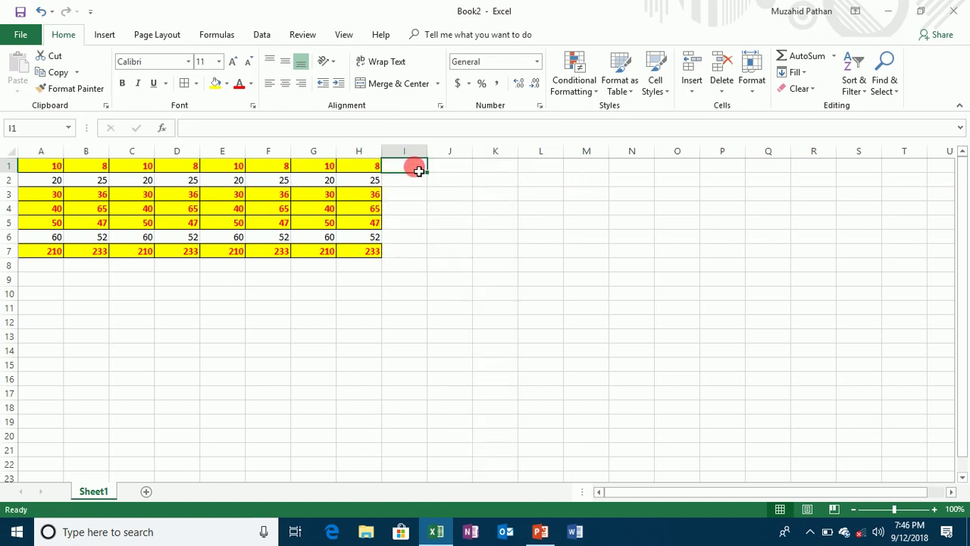
text(Name)
key(Tab)
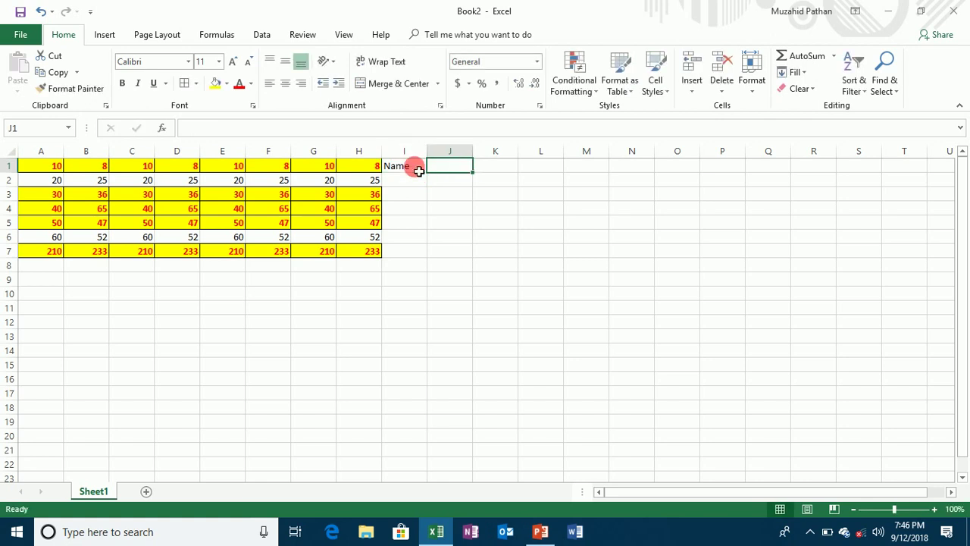
text(Roll)
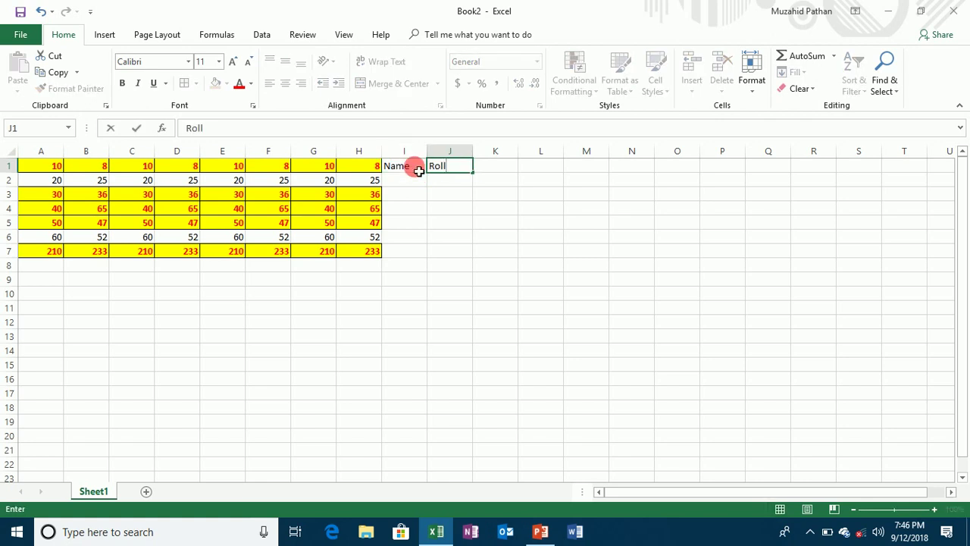
text( No)
key(Tab)
text(Class)
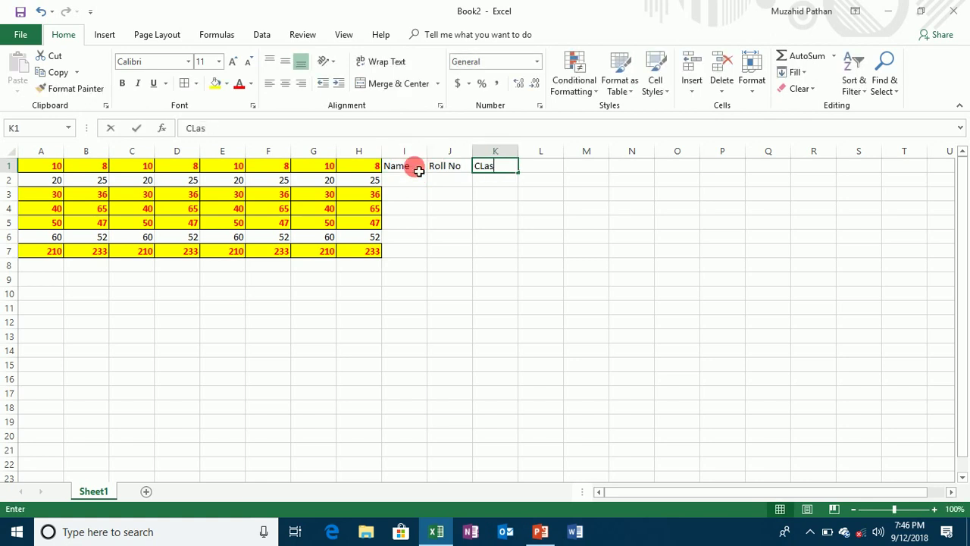
key(Tab)
text(Sub)
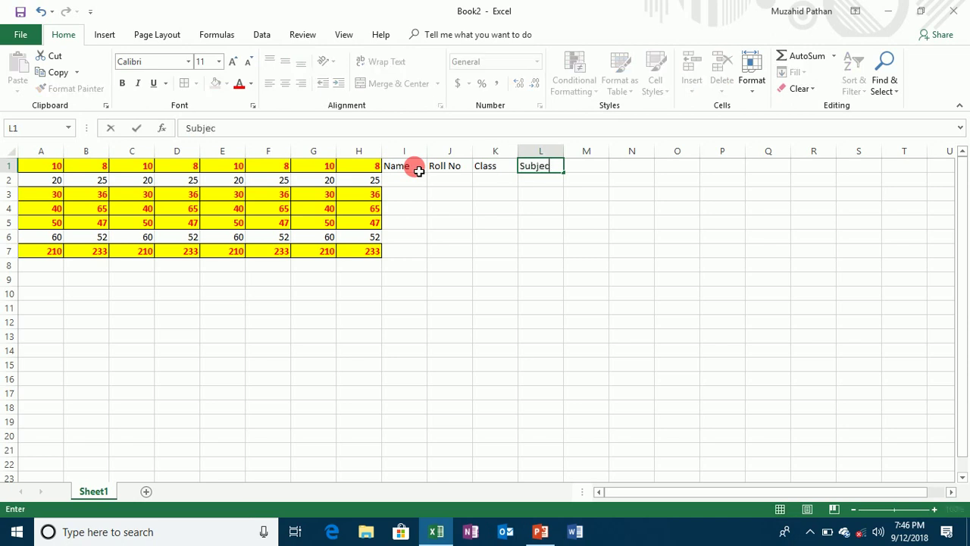
text(ject)
key(Tab)
text(Sectio)
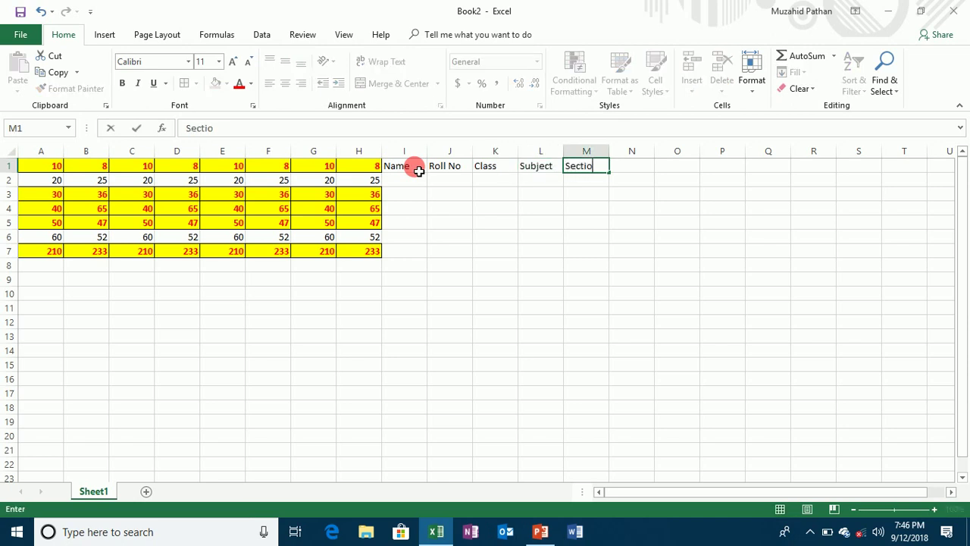
text(n)
key(Return)
click(418, 175)
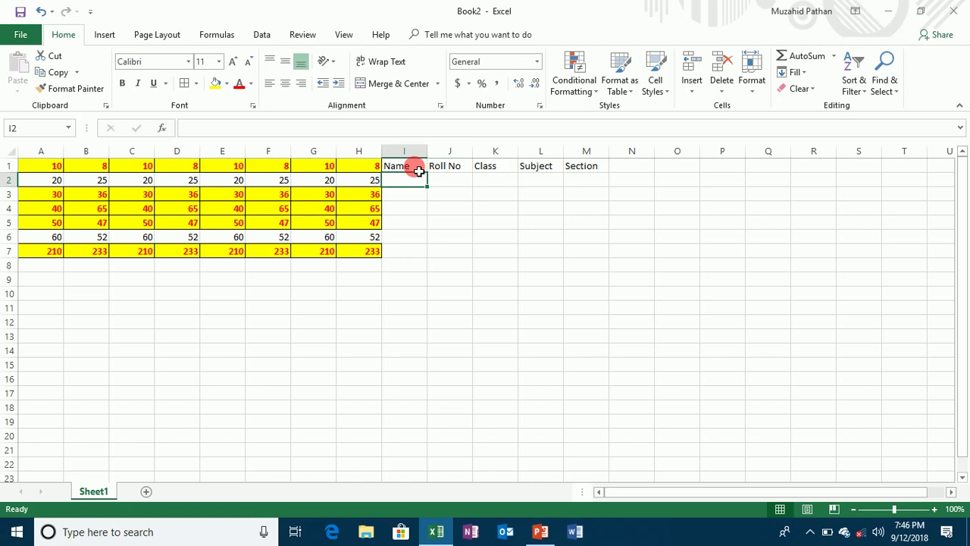
Open the recent workbook sumifs from the Documents folder
click(30, 36)
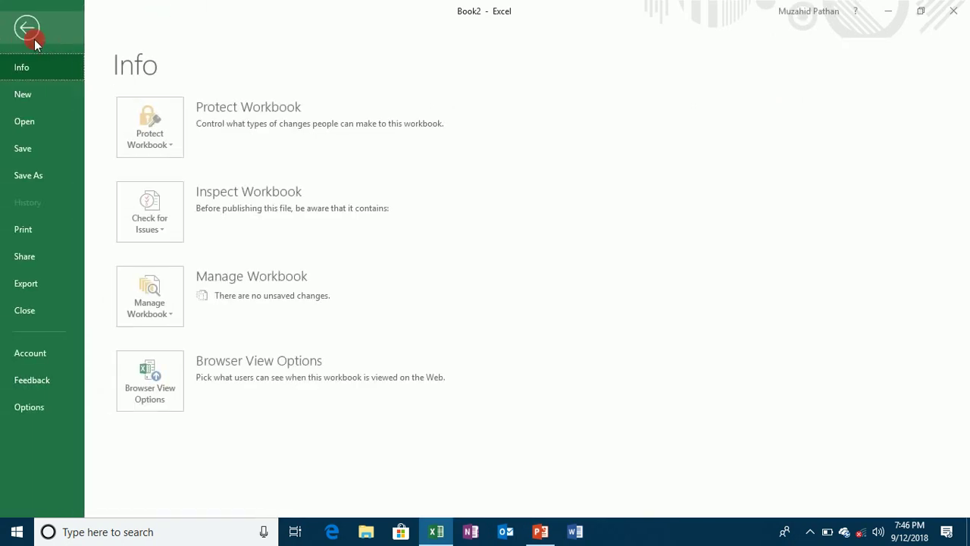
click(45, 123)
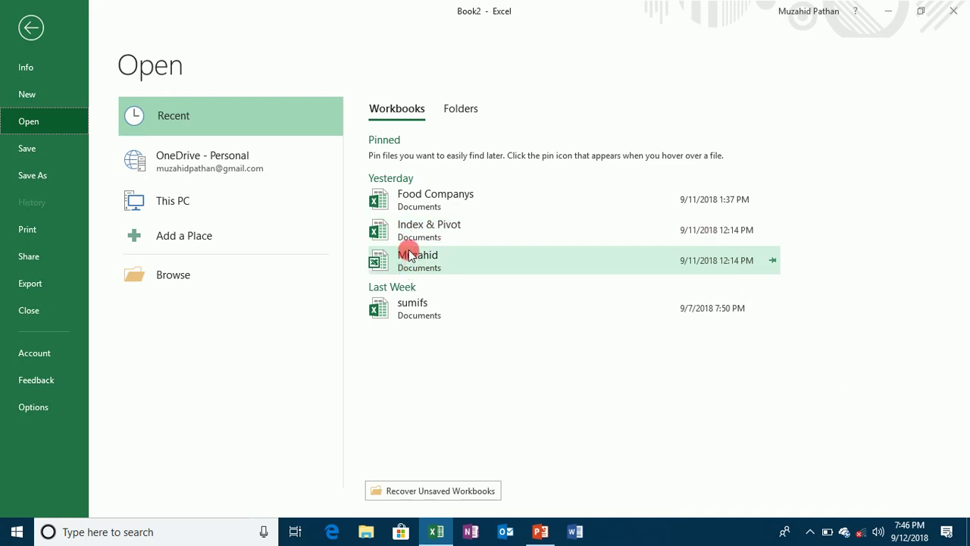
click(409, 304)
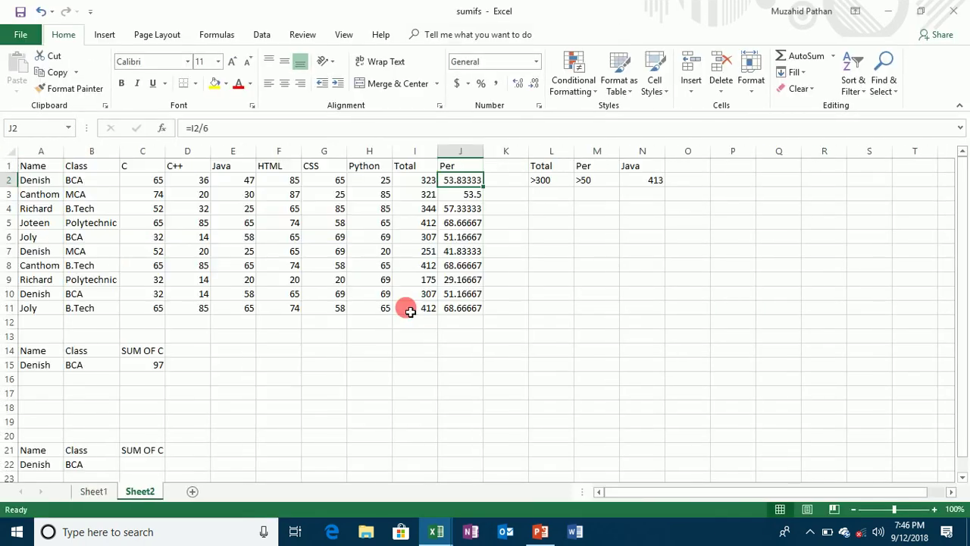
Change the font of the marks table A1:J11 on Sheet2 to Eras Bold ITC
drag(37, 171, 478, 310)
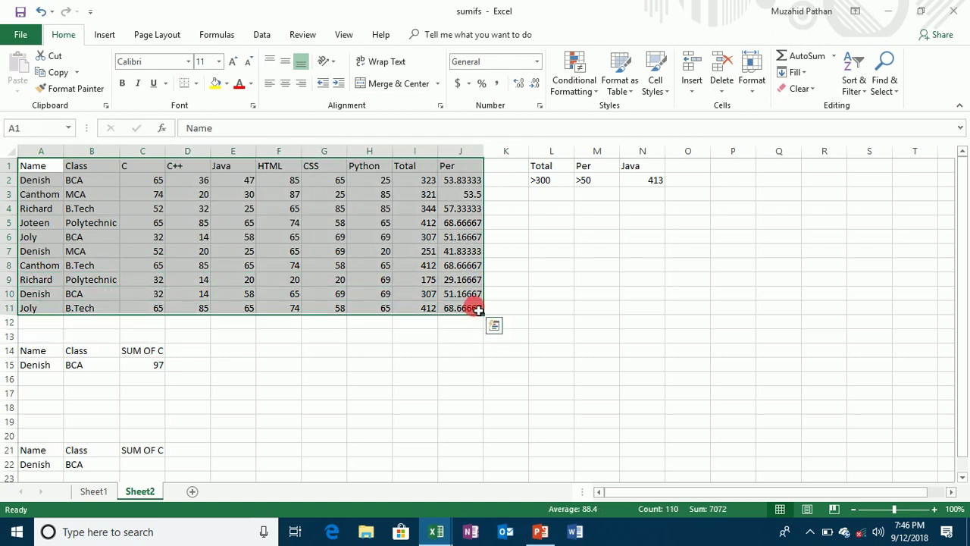
click(187, 62)
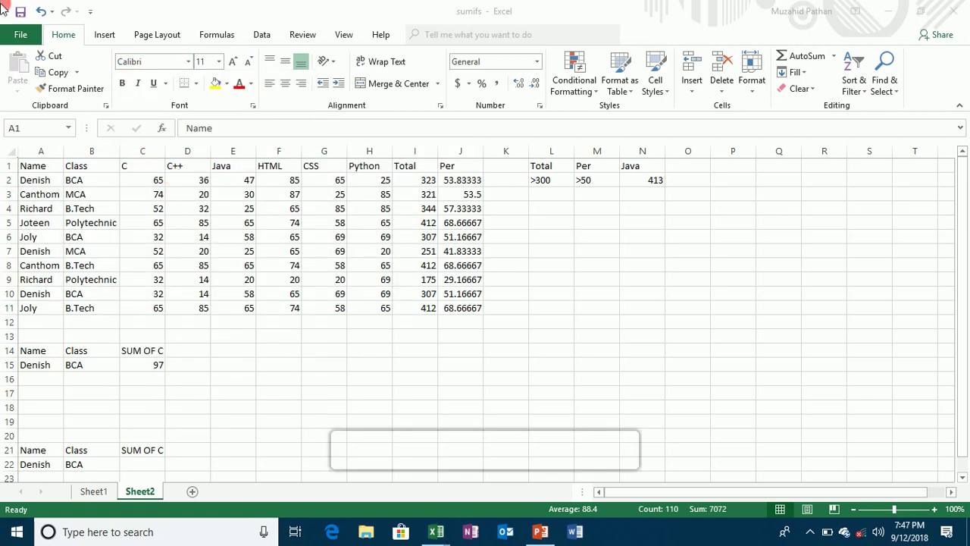
click(94, 199)
key(ctrl+a)
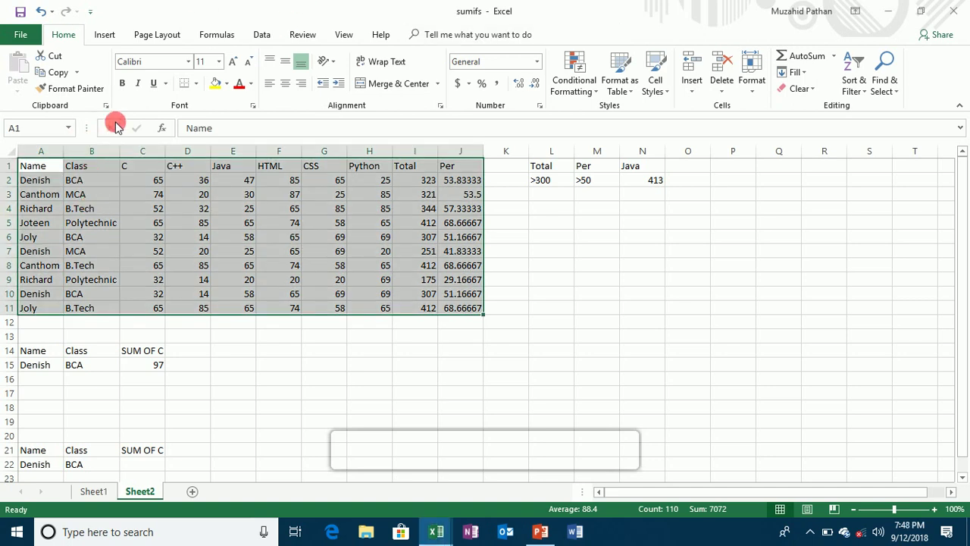
click(187, 61)
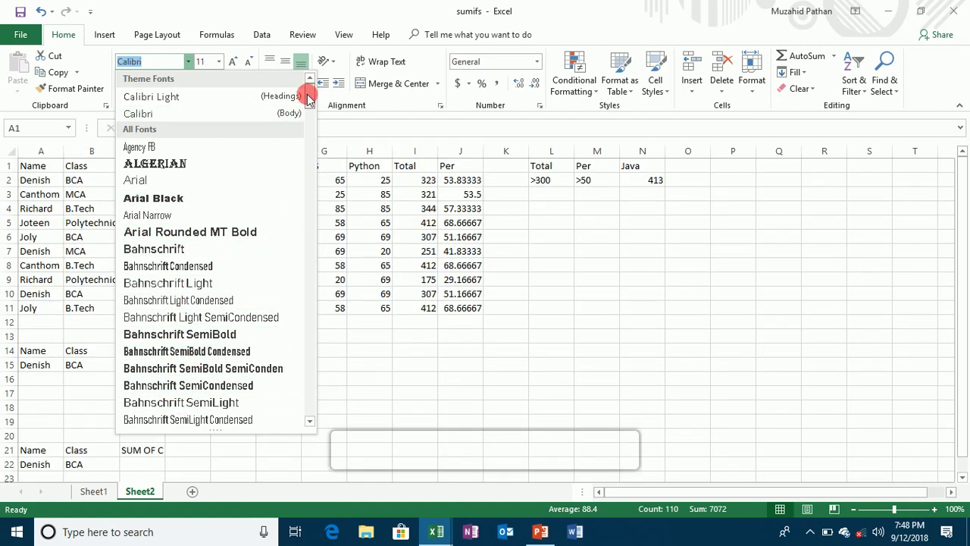
drag(308, 99, 307, 163)
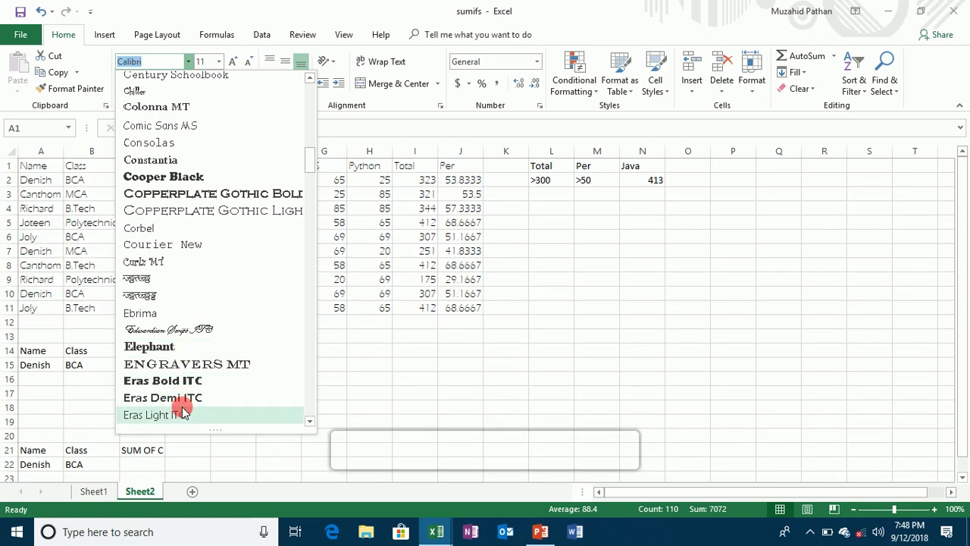
click(185, 381)
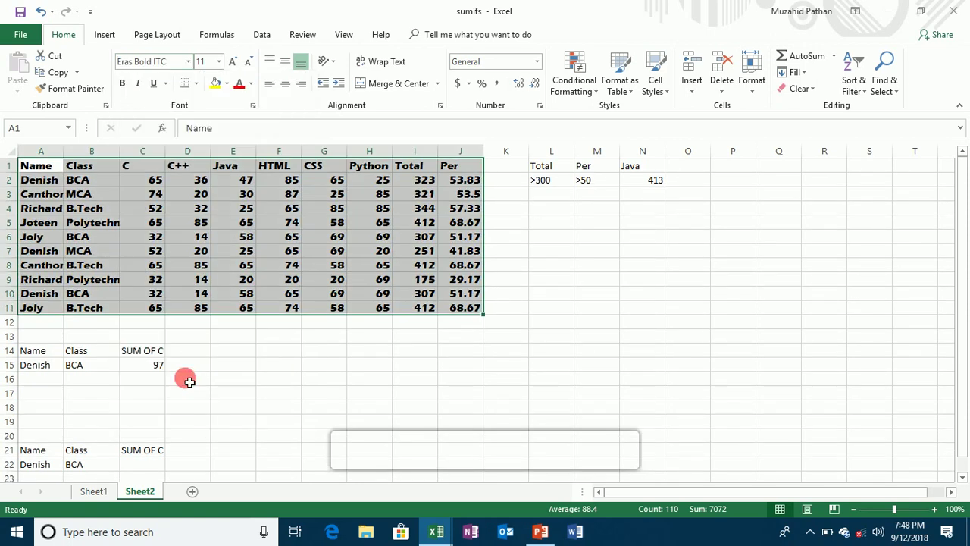
Increase the font size of A1:J11 to 14, reduce it to 12, and try bold and italic on the text
click(219, 61)
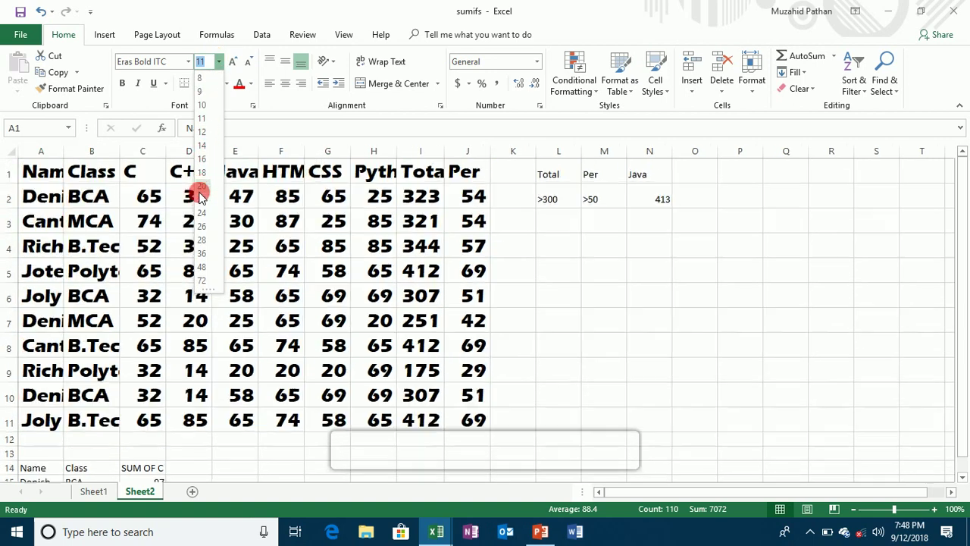
click(201, 119)
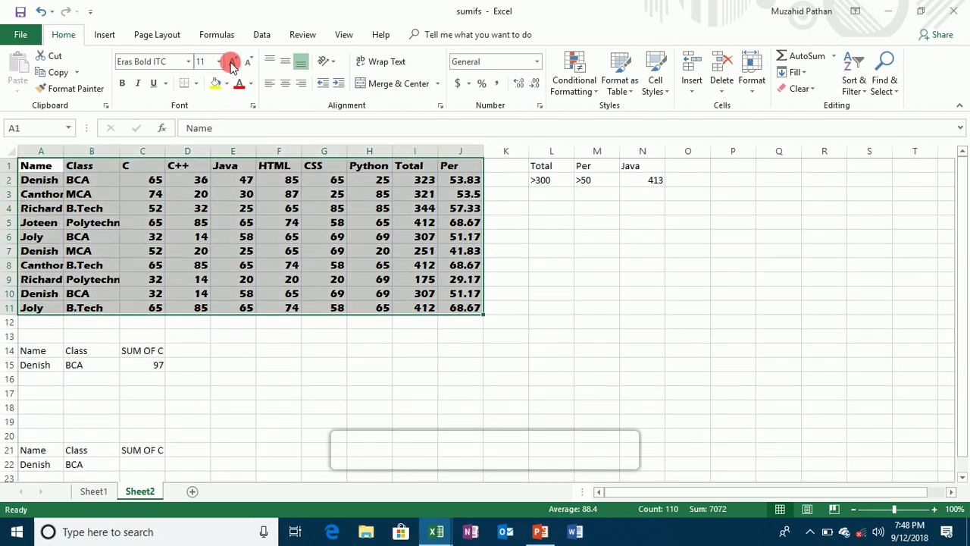
click(232, 61)
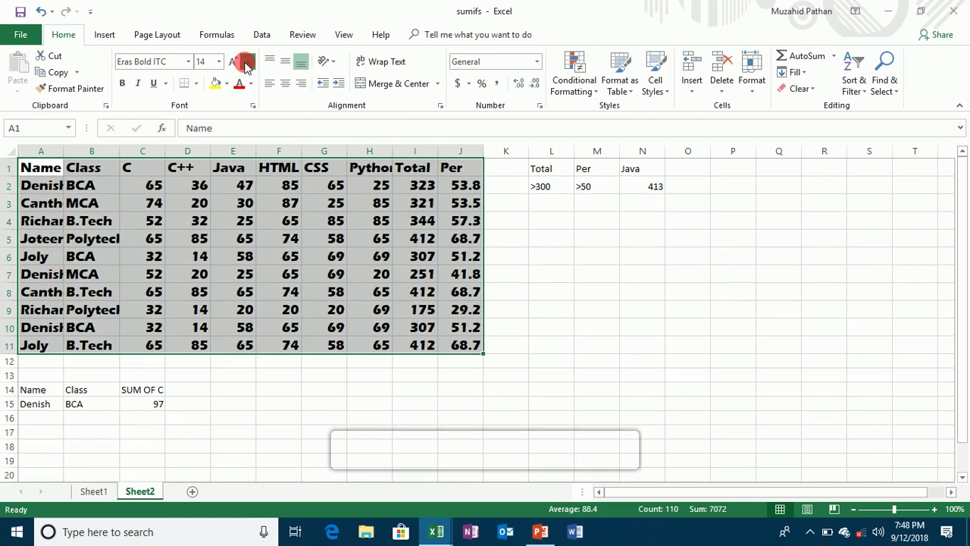
click(125, 83)
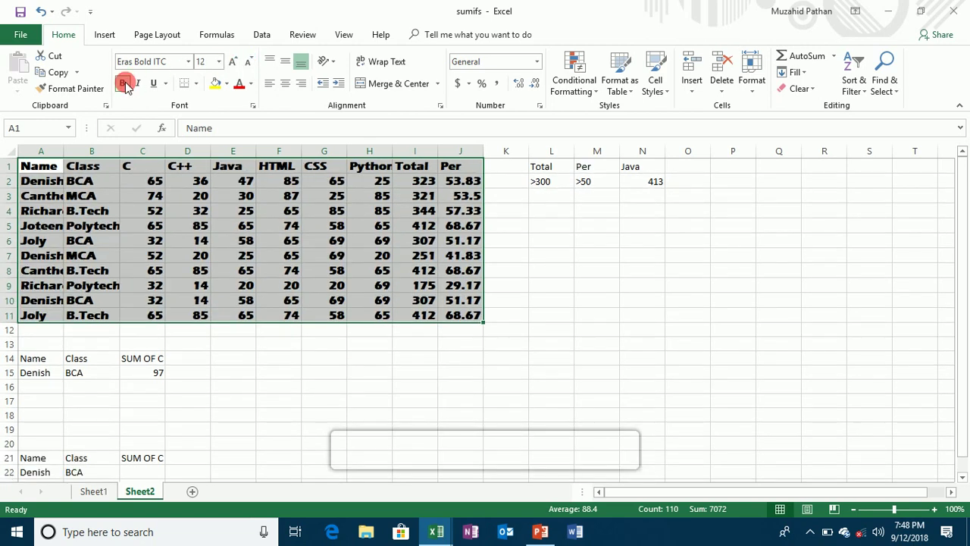
click(139, 83)
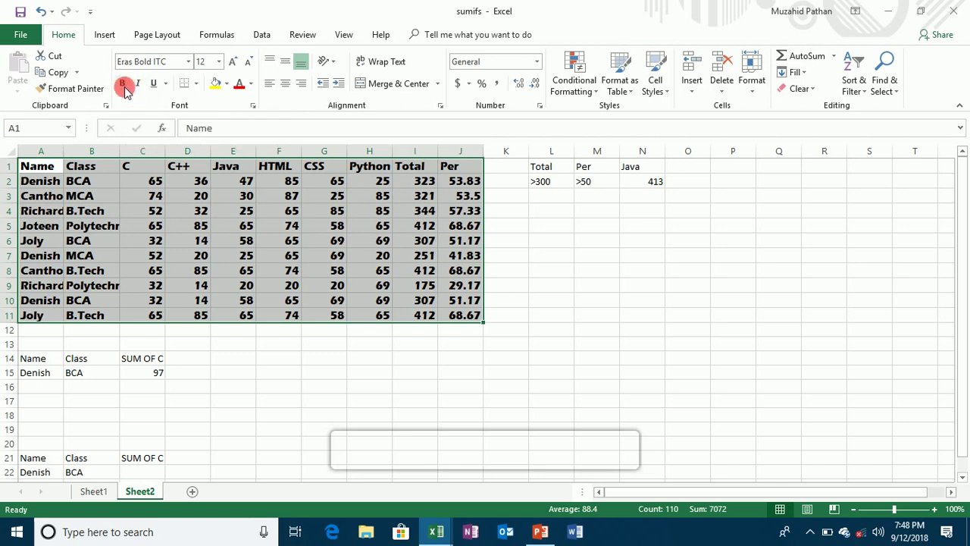
Apply a double underline to A1:J11 and replace it with a single underline
click(166, 86)
click(175, 118)
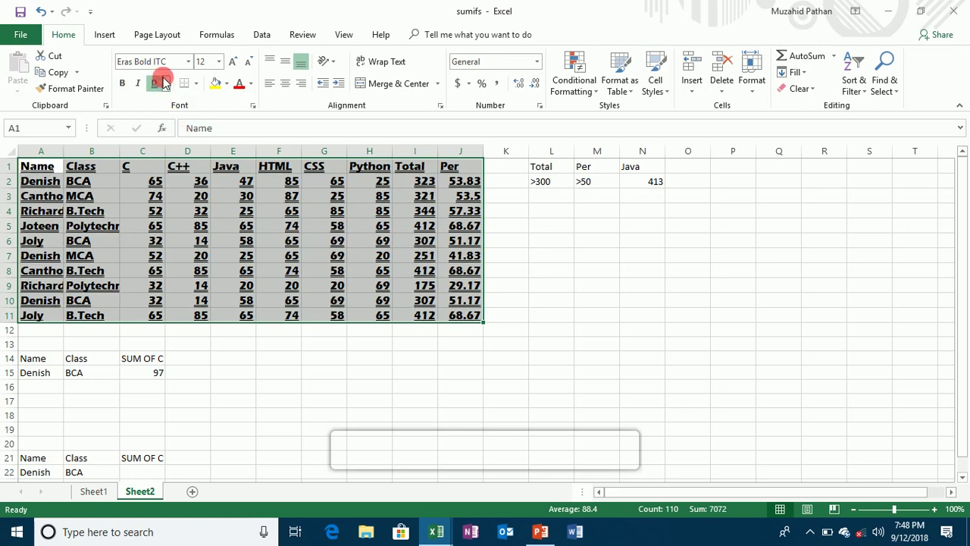
click(166, 84)
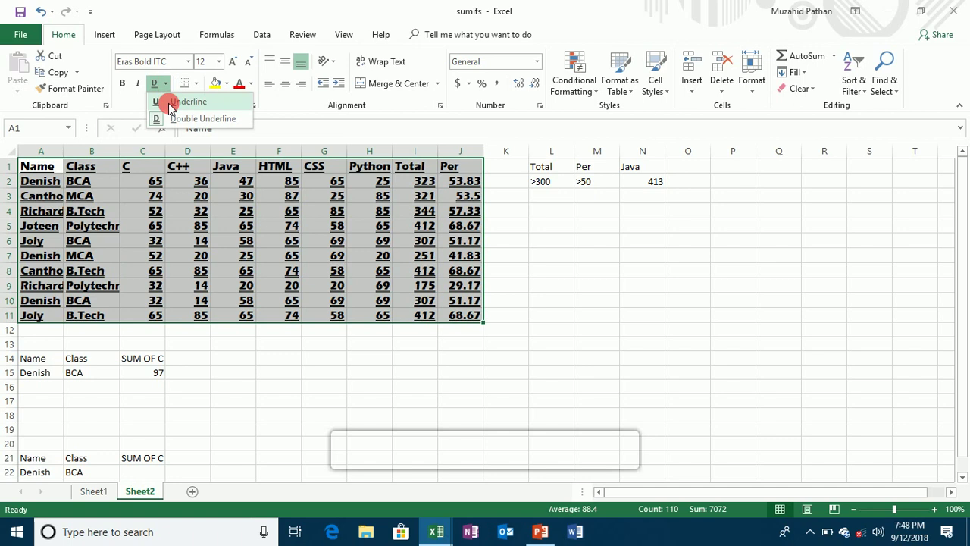
click(170, 104)
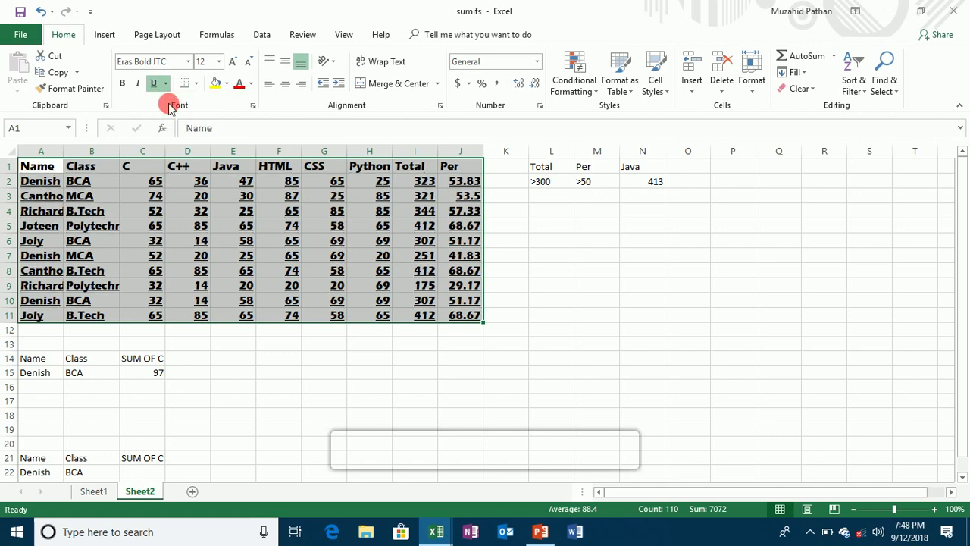
Clear all formats from the marks table A1:J11 while keeping its contents
click(196, 84)
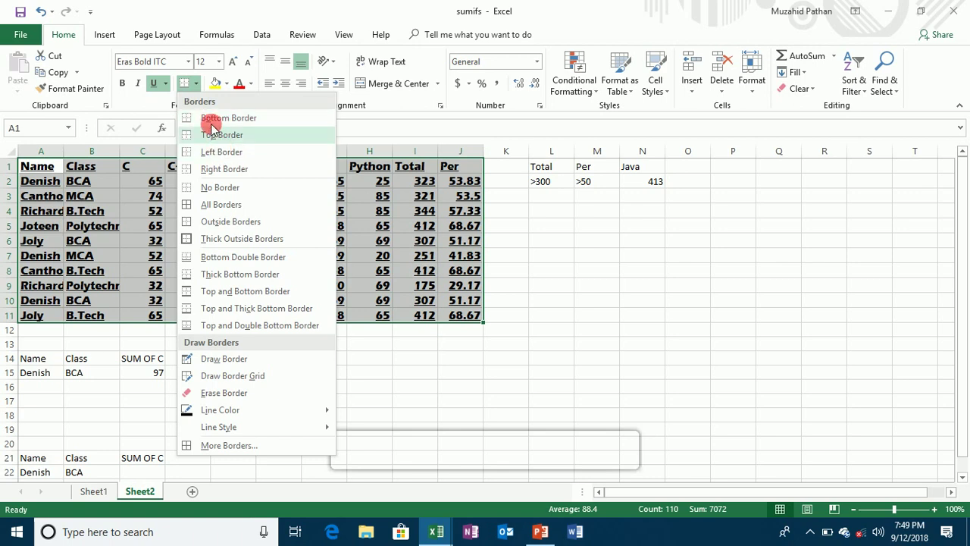
click(182, 17)
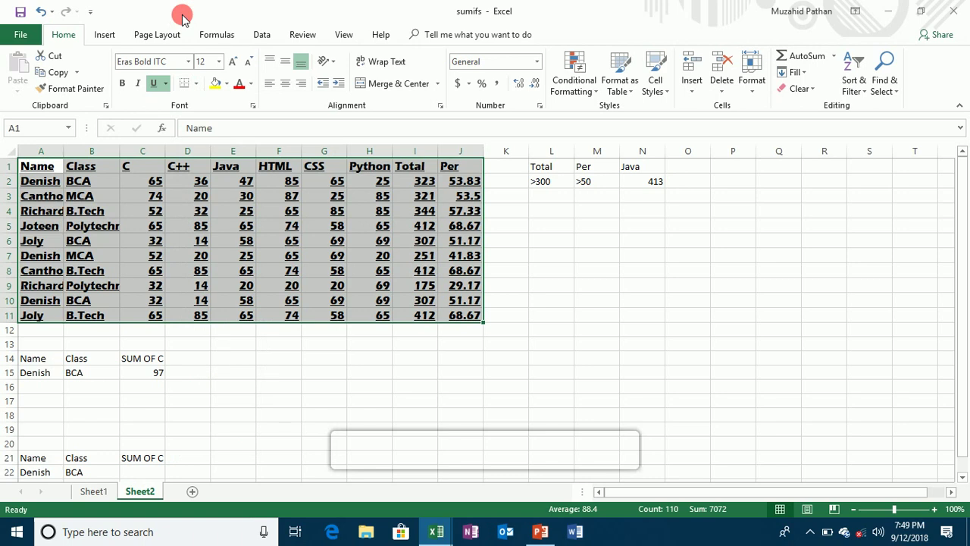
click(805, 89)
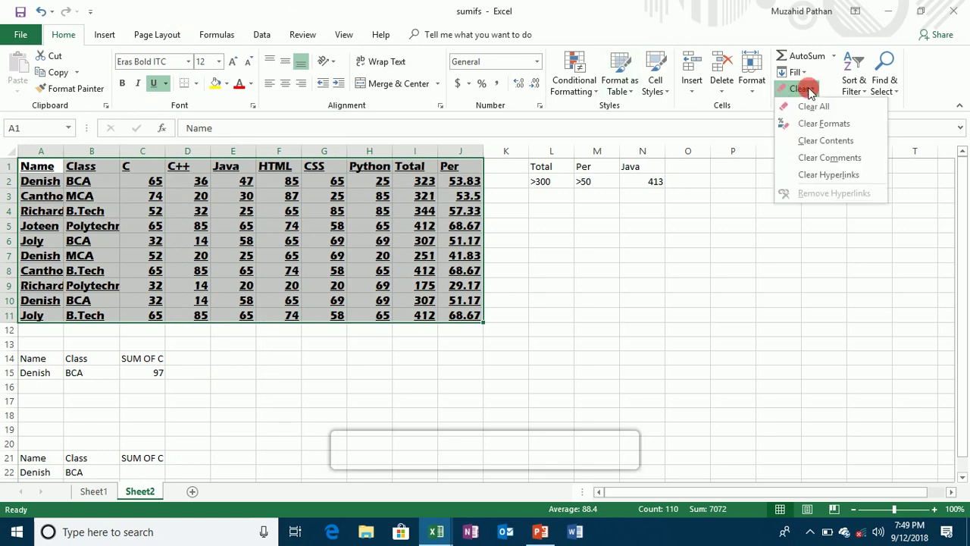
click(817, 124)
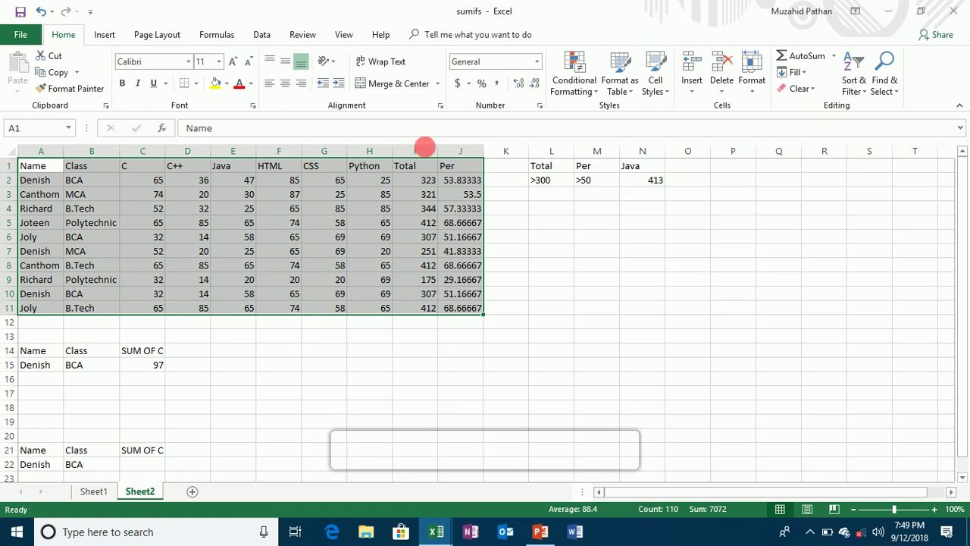
Add a right border to the marks table A1:J11
click(169, 210)
drag(39, 169, 465, 308)
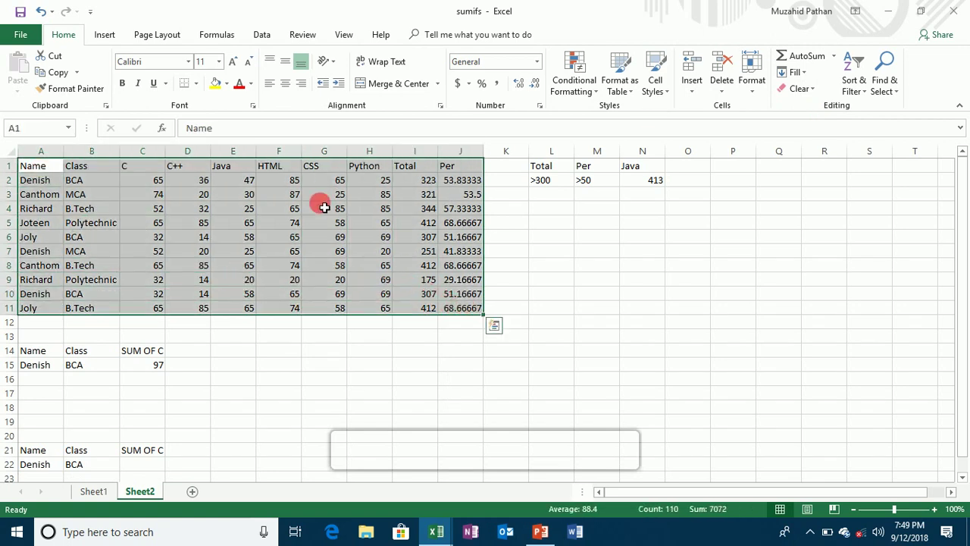
click(196, 83)
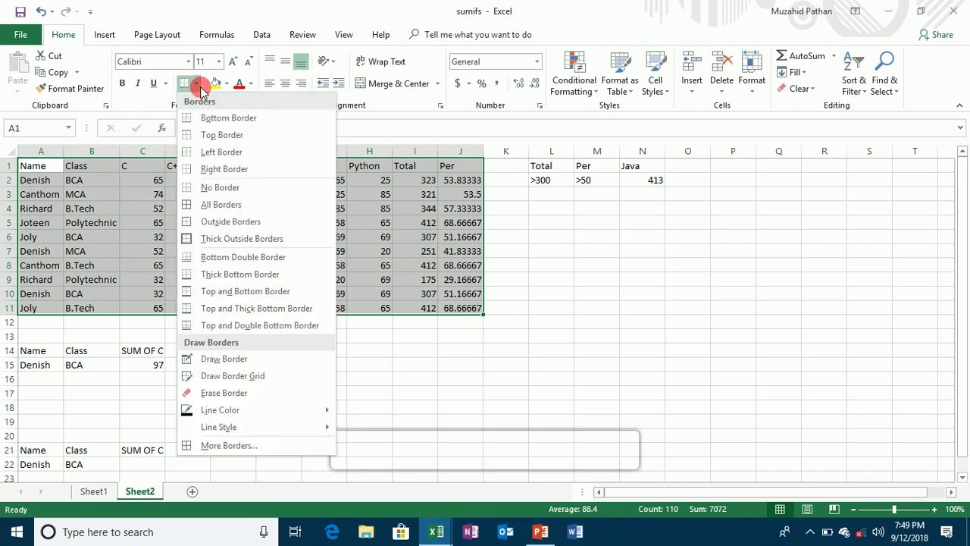
click(224, 173)
click(580, 263)
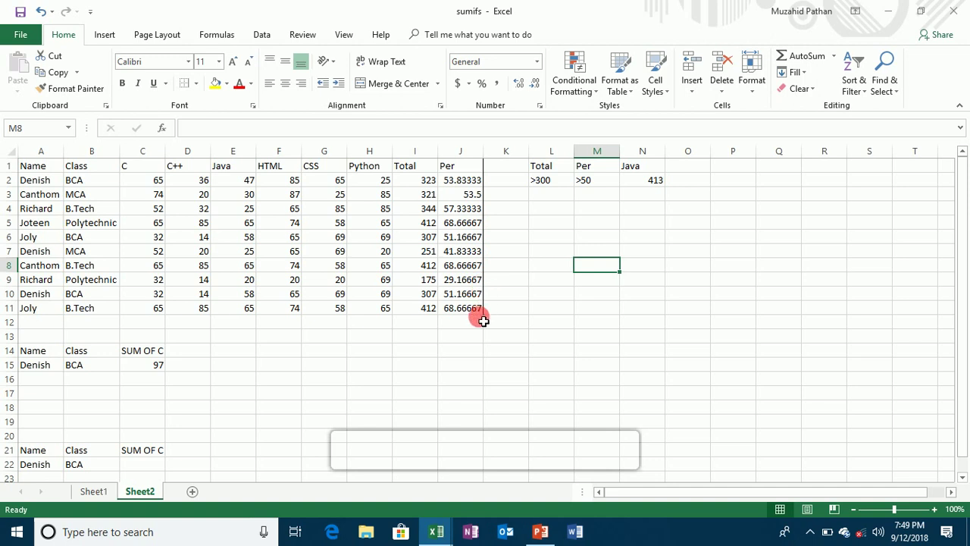
Add a top border to the marks table A1:J11
click(474, 169)
drag(474, 168, 13, 310)
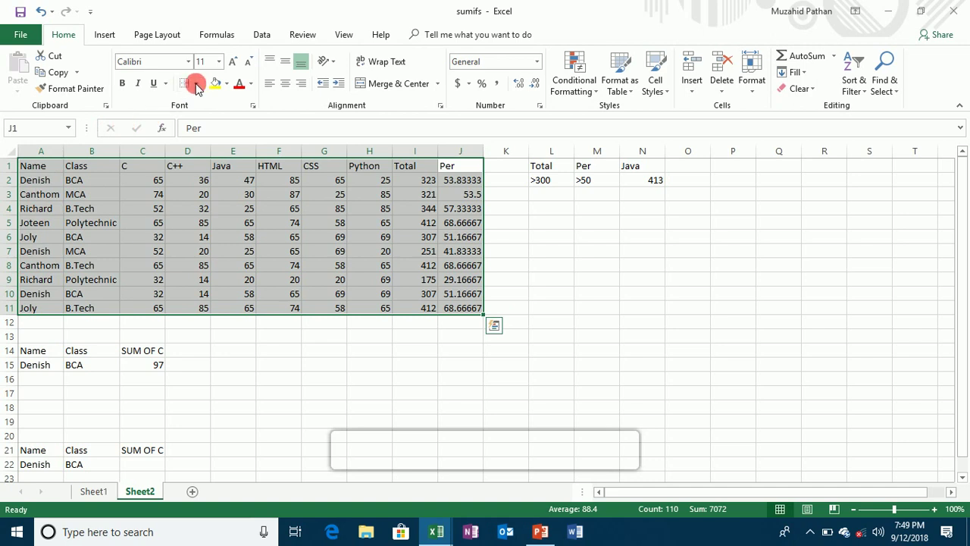
click(195, 85)
click(216, 135)
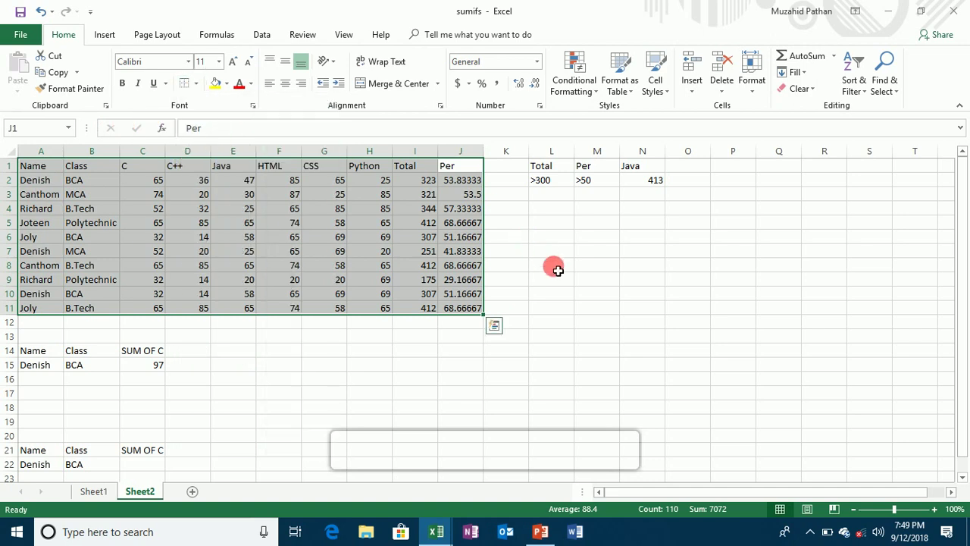
click(557, 271)
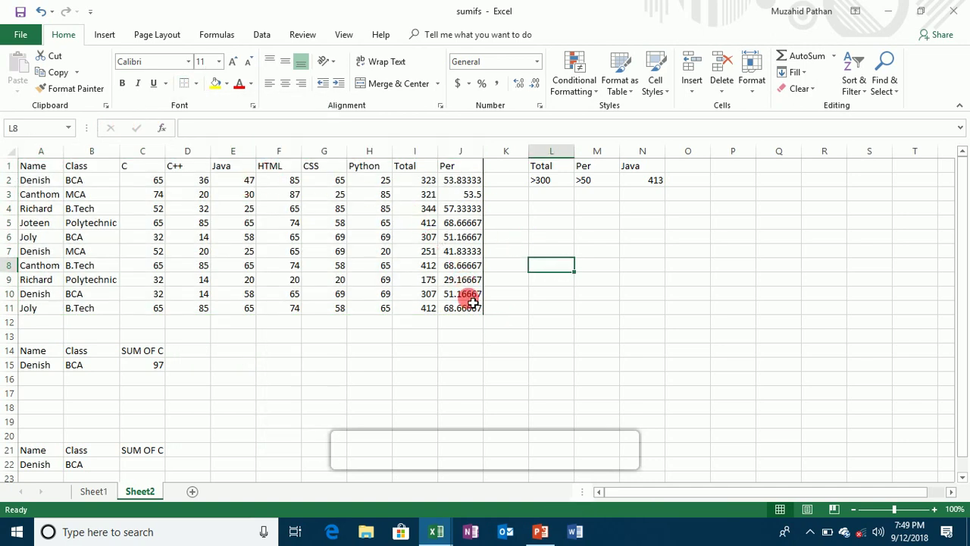
Move the marks table down one row so it occupies A2:J12
mouse_move(472, 303)
mouse_down()
mouse_move(163, 145)
mouse_move(19, 121)
mouse_up()
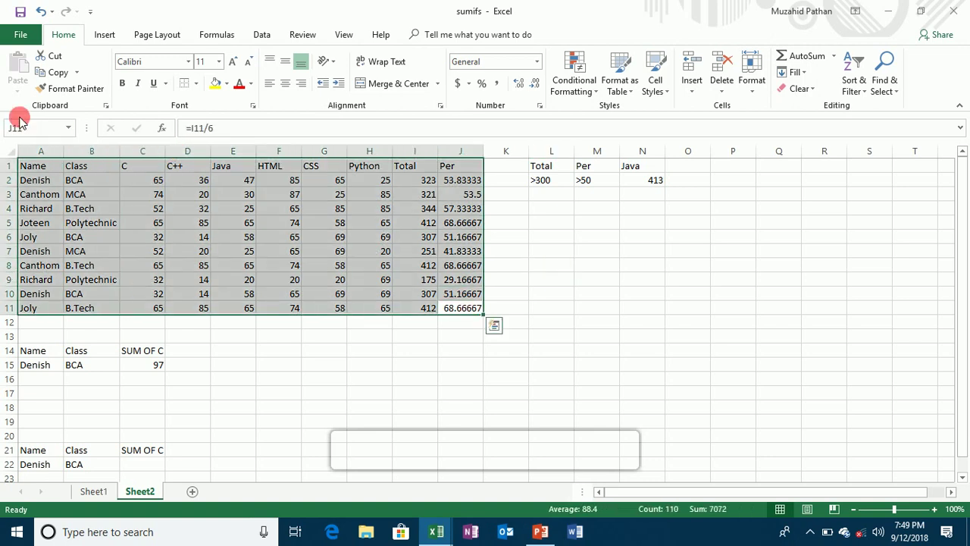
drag(203, 315, 203, 330)
click(276, 253)
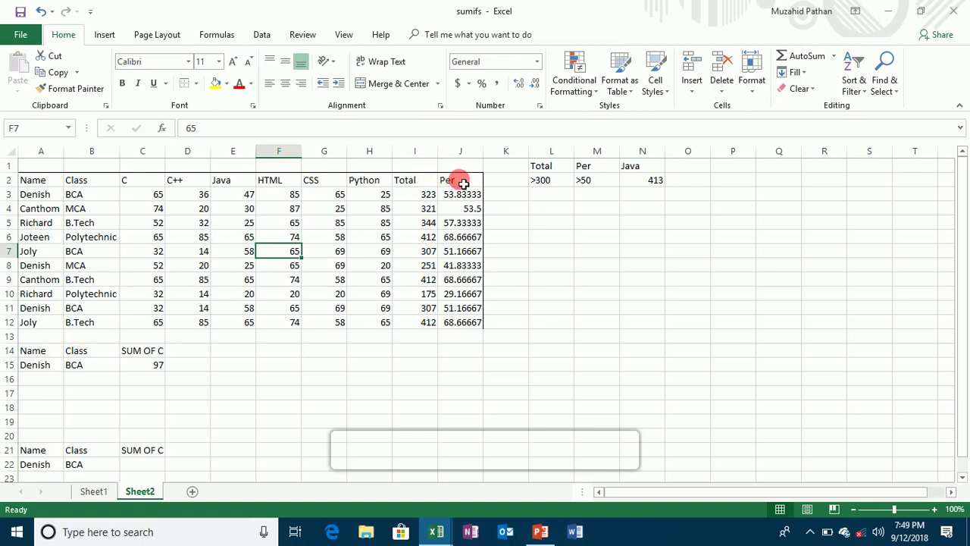
Apply All Borders to the marks table A2:J12
mouse_move(41, 180)
mouse_down()
mouse_move(368, 253)
mouse_move(470, 321)
mouse_up()
click(199, 83)
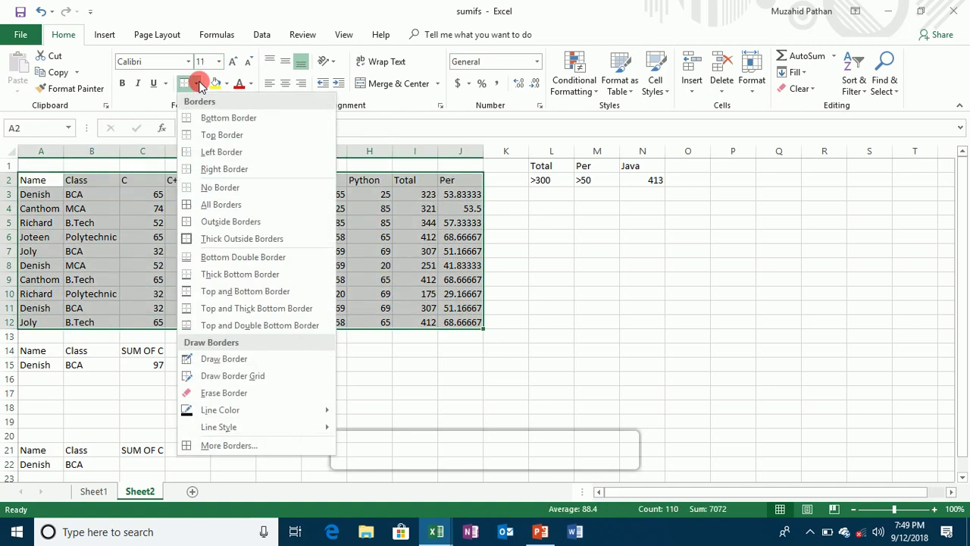
click(202, 204)
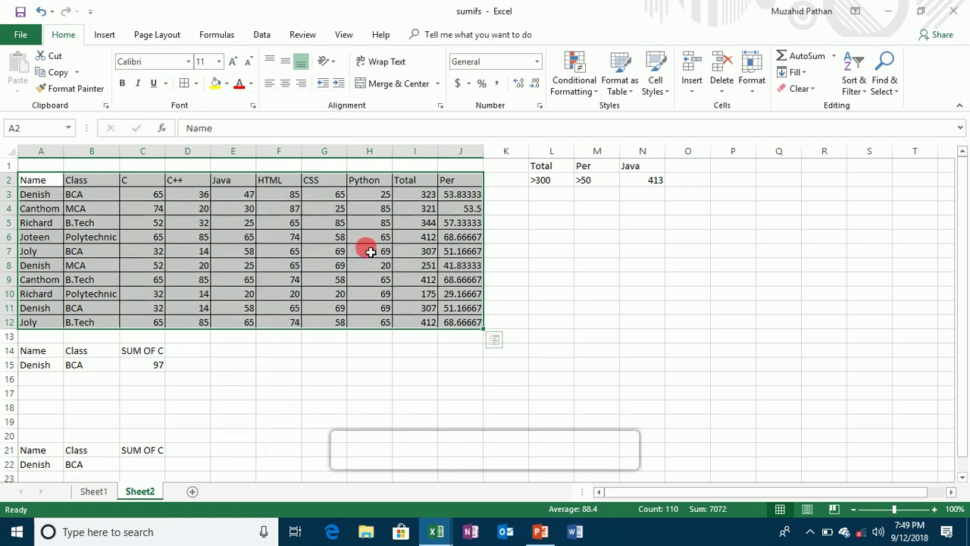
Apply the Top and Bottom Border to the marks table A2:J12
click(197, 82)
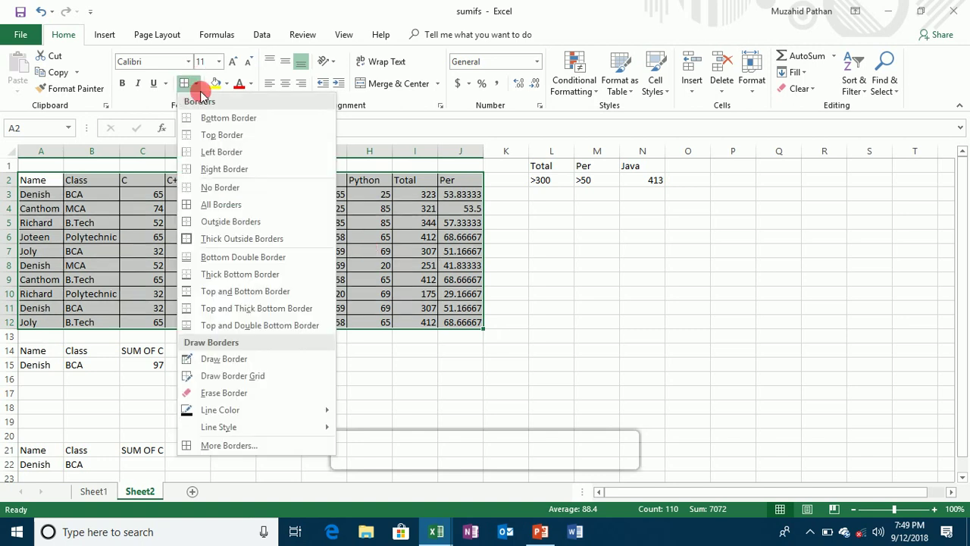
click(225, 294)
click(341, 352)
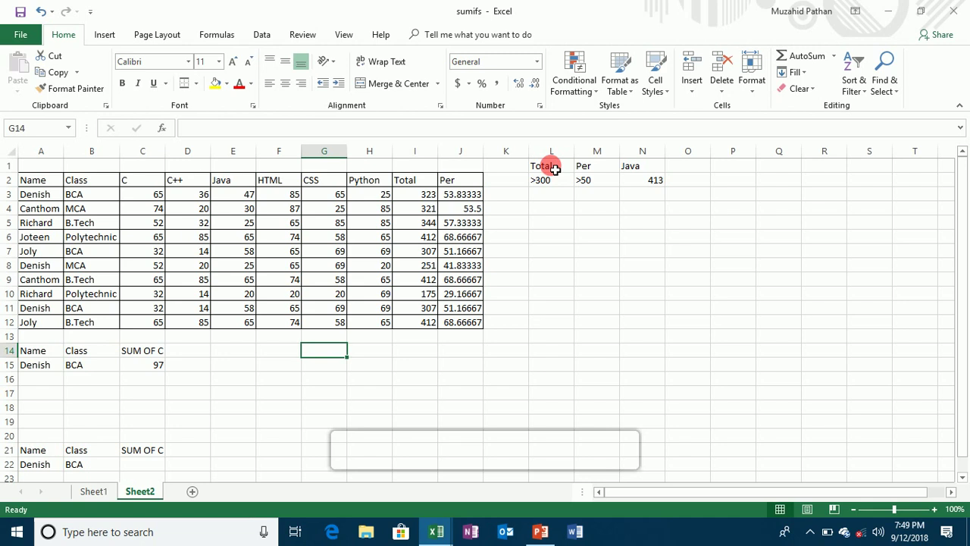
Apply the same Top and Bottom Border to the small summary table A14:C15
drag(34, 350, 144, 370)
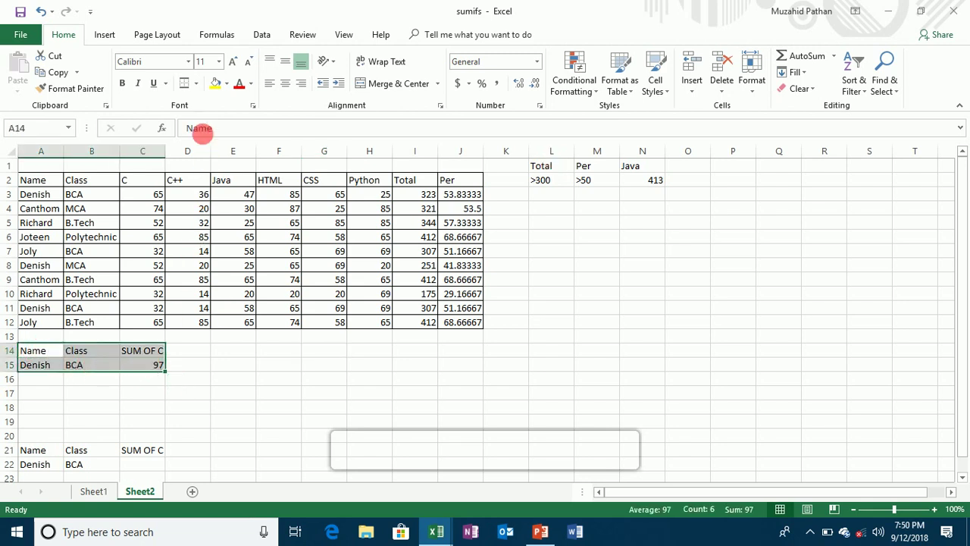
click(182, 84)
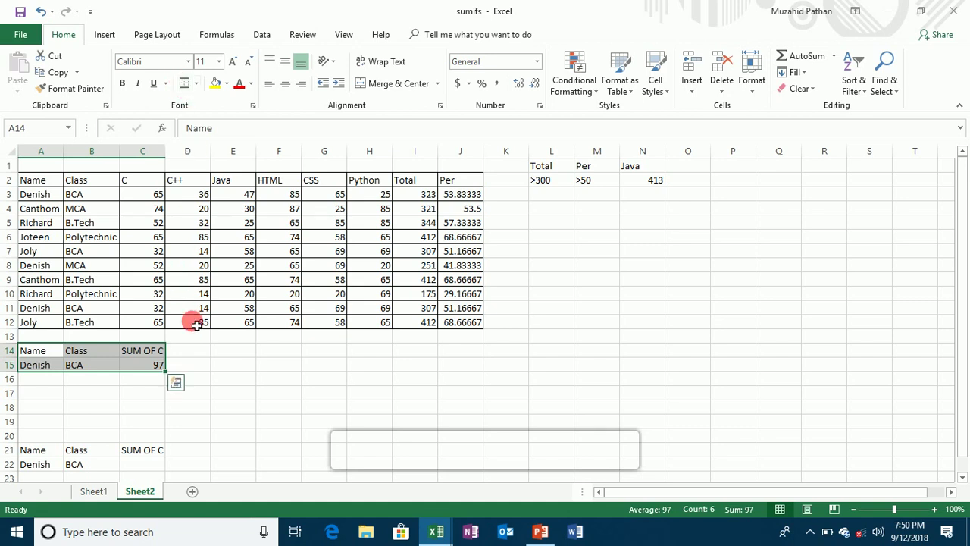
click(215, 366)
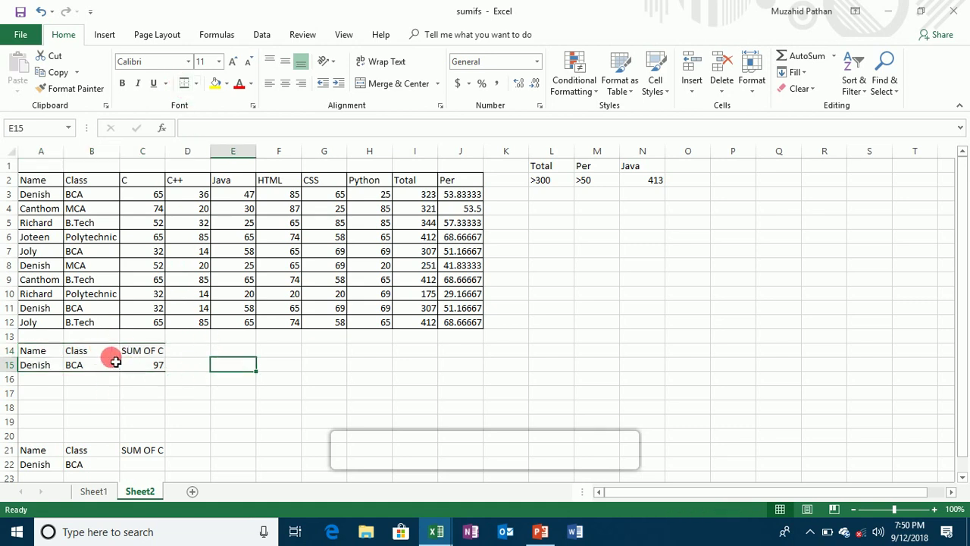
click(102, 354)
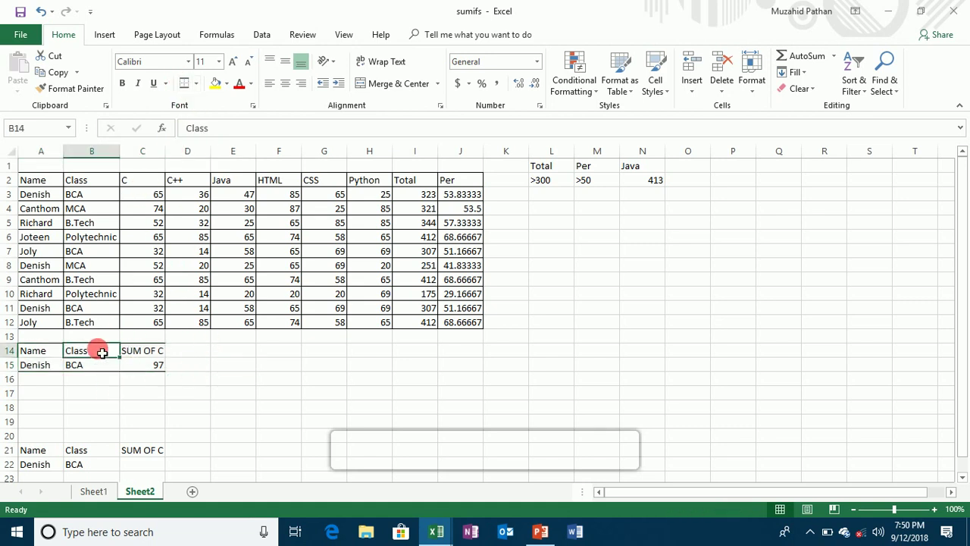
click(198, 83)
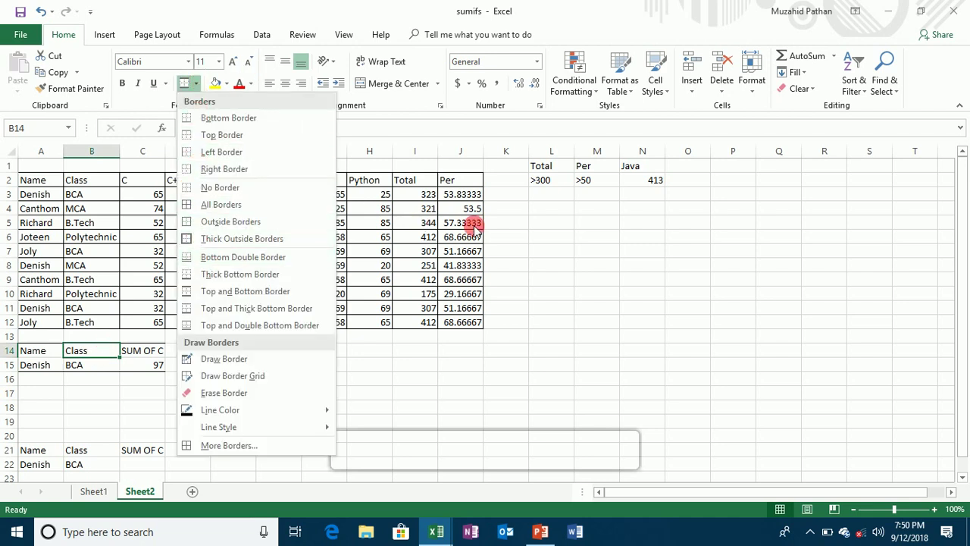
click(546, 174)
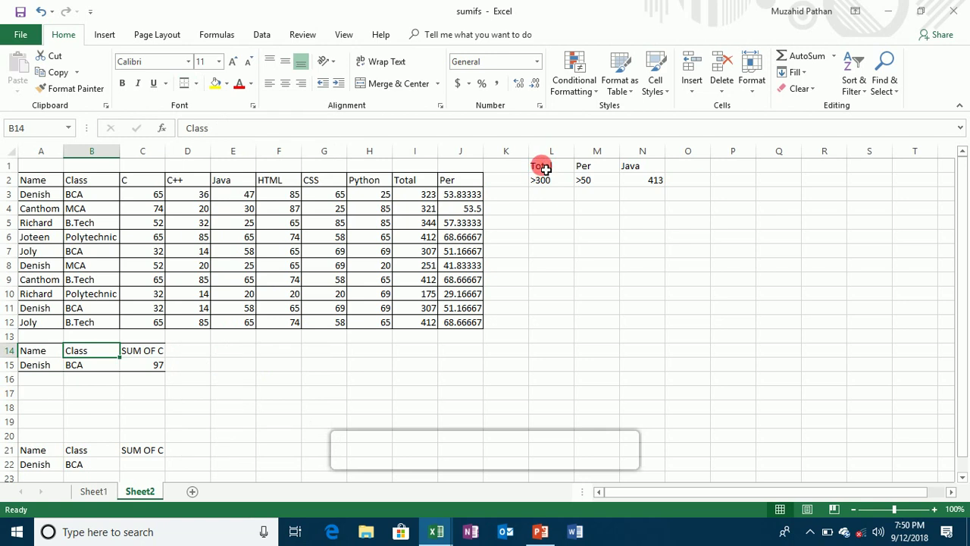
Apply a Bottom Double Border to the criteria table L1:N2
drag(545, 169, 650, 180)
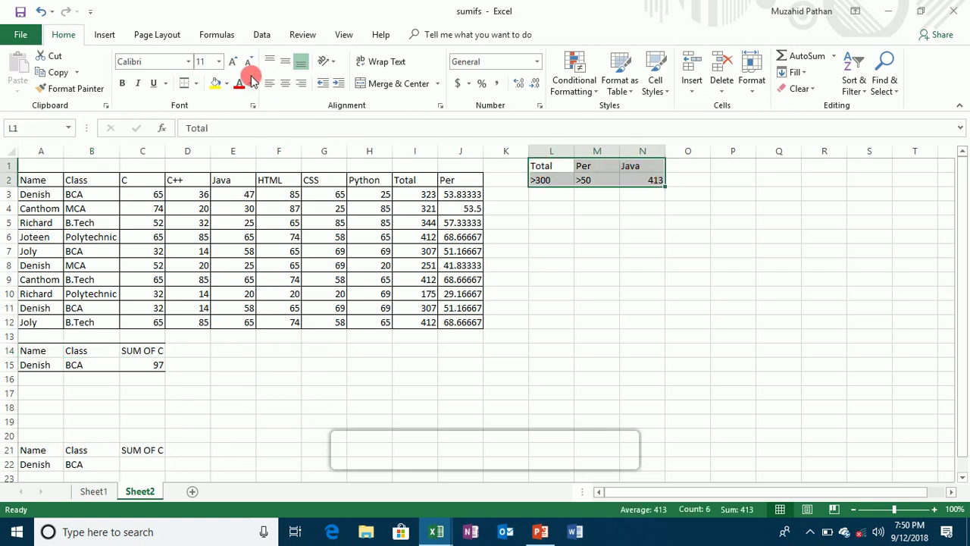
click(197, 83)
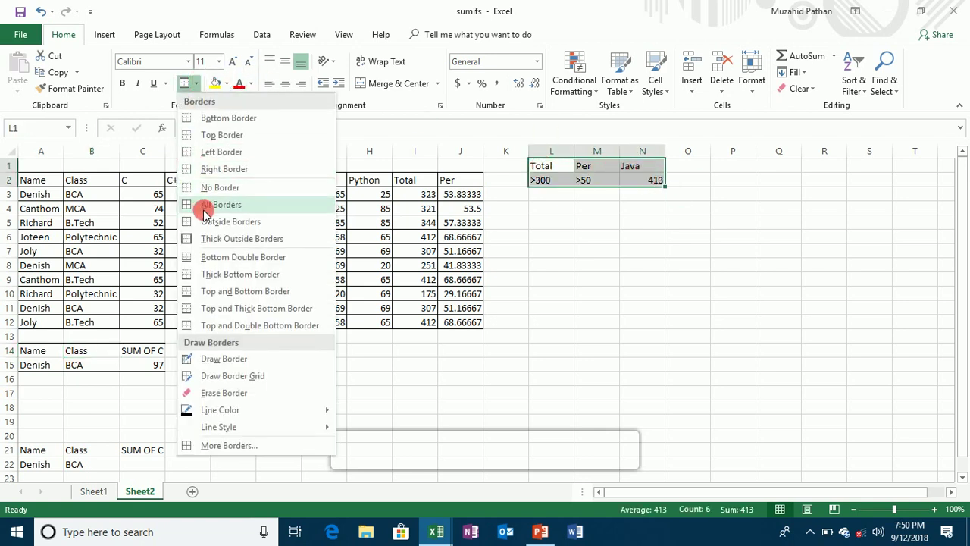
click(204, 256)
click(513, 267)
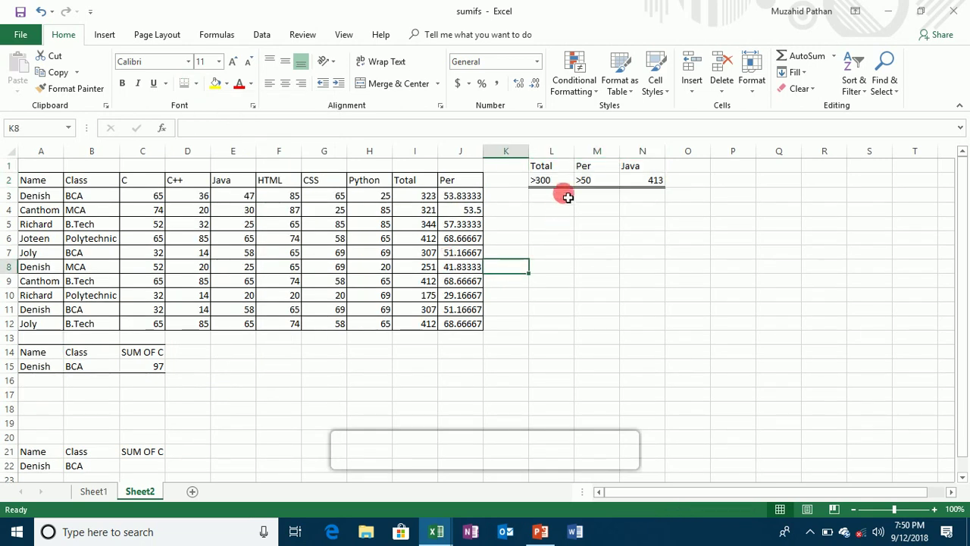
Draw a border outline around L5:R10, outline M5:M10 inside it, and draw diagonal lines across L5 and M5
click(197, 85)
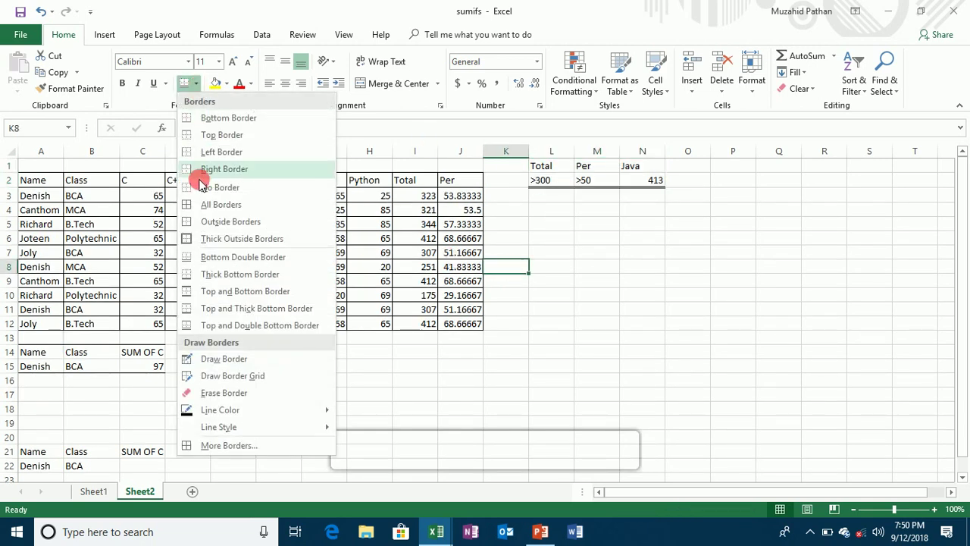
click(221, 361)
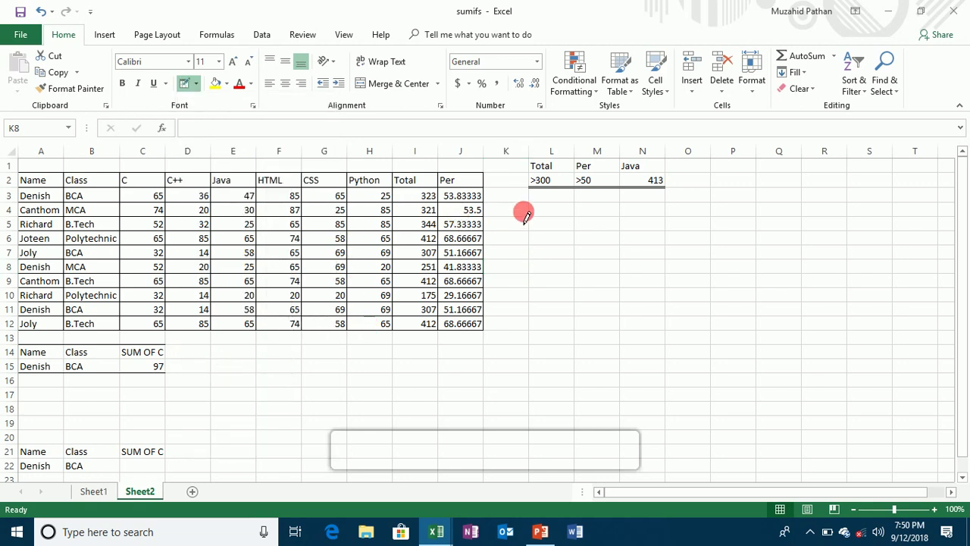
mouse_move(530, 220)
mouse_down()
mouse_move(547, 256)
mouse_move(660, 292)
mouse_move(769, 297)
mouse_move(758, 258)
mouse_up()
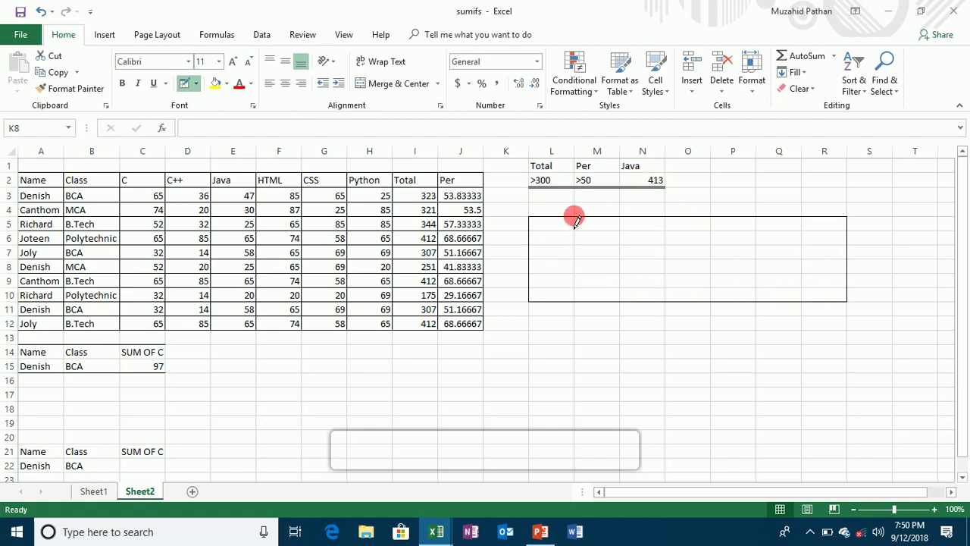
drag(575, 222, 591, 296)
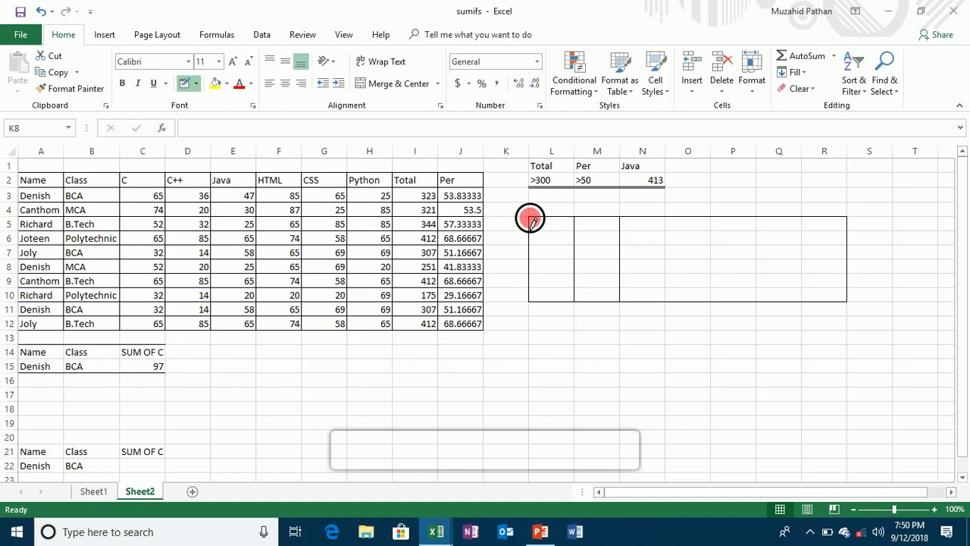
mouse_move(533, 221)
mouse_down()
mouse_move(587, 233)
mouse_move(563, 231)
mouse_up()
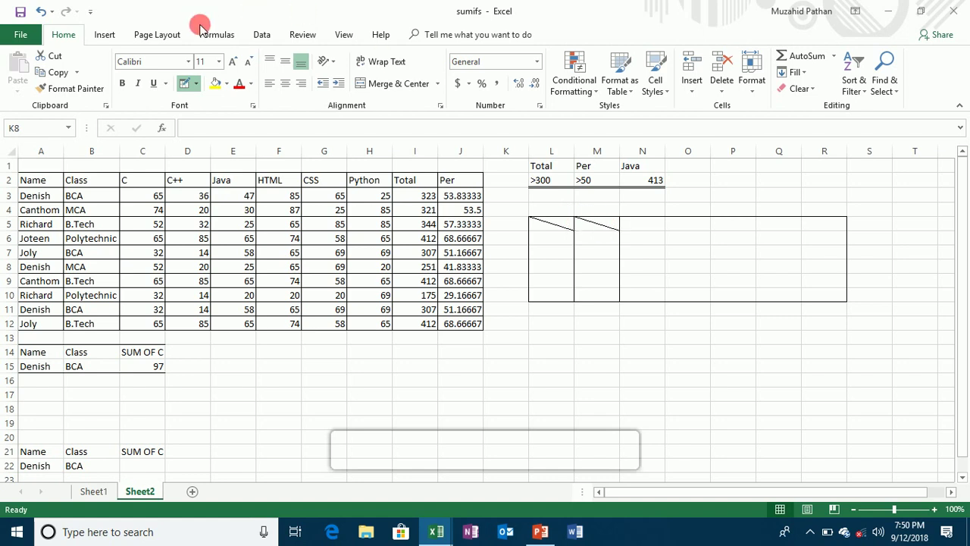
Draw a border grid over the empty cells K13:S18
click(196, 84)
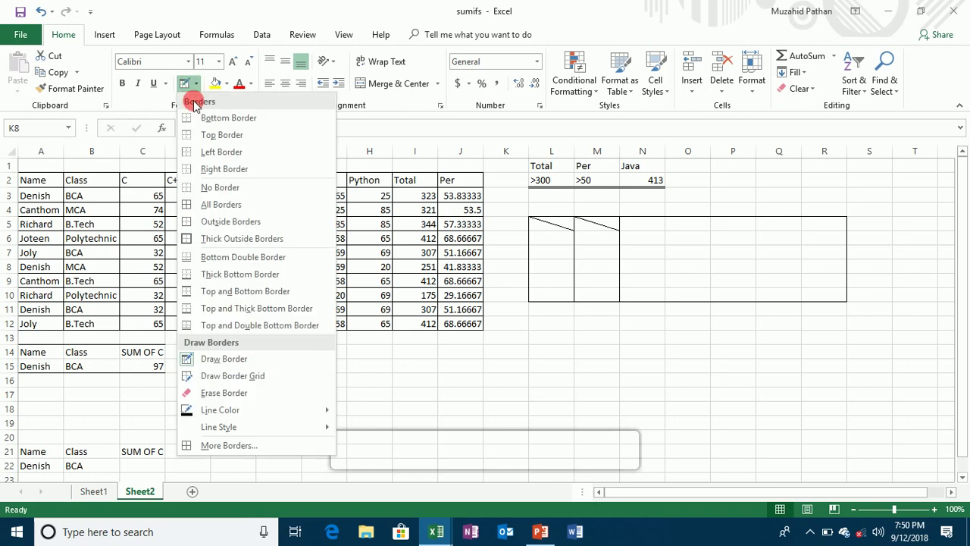
click(210, 376)
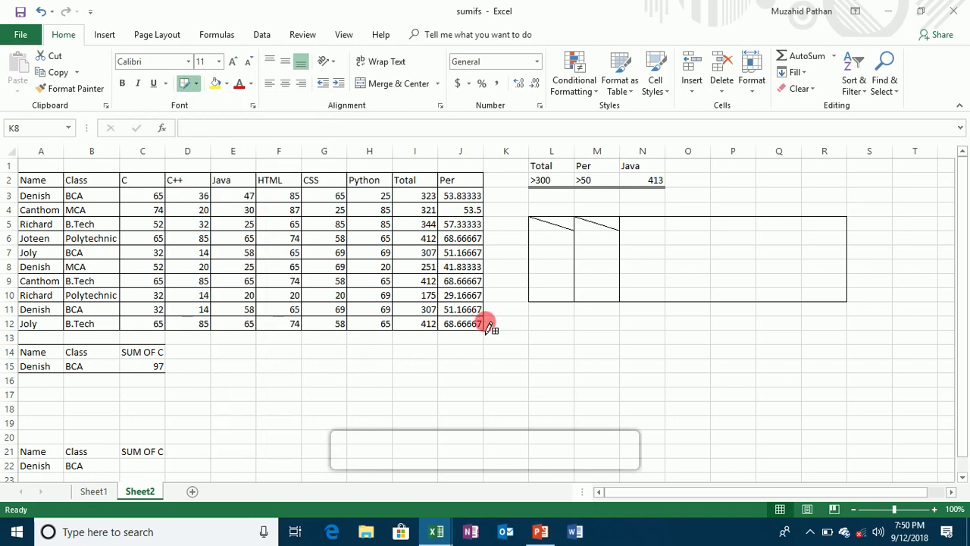
mouse_move(526, 338)
mouse_down()
mouse_move(553, 356)
mouse_move(662, 374)
mouse_move(788, 374)
mouse_move(842, 400)
mouse_up()
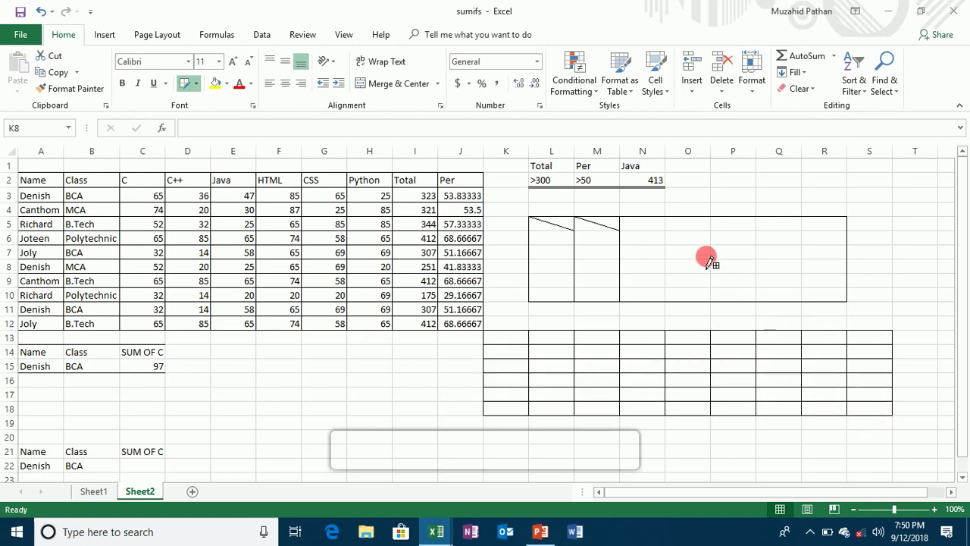
Draw a border outline around the empty cells D14:H18
click(196, 86)
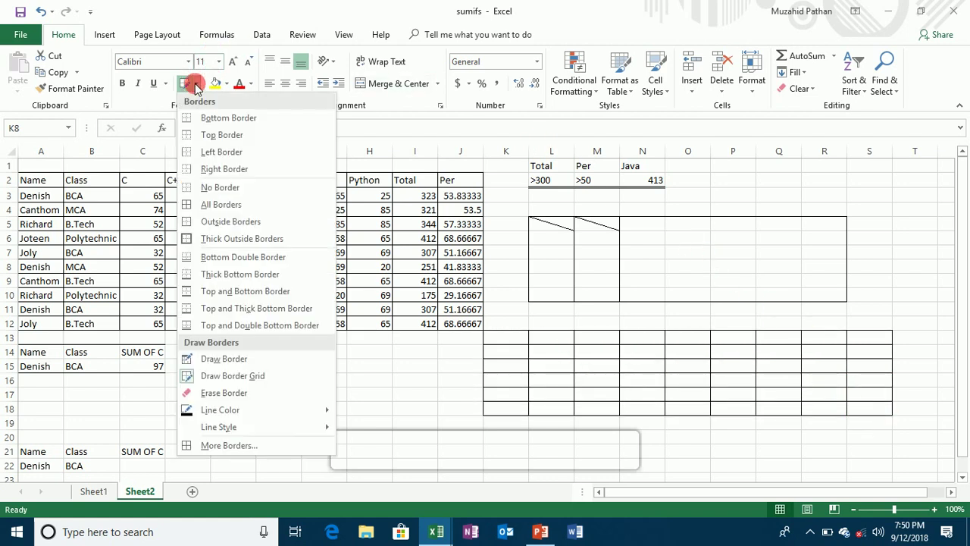
click(215, 363)
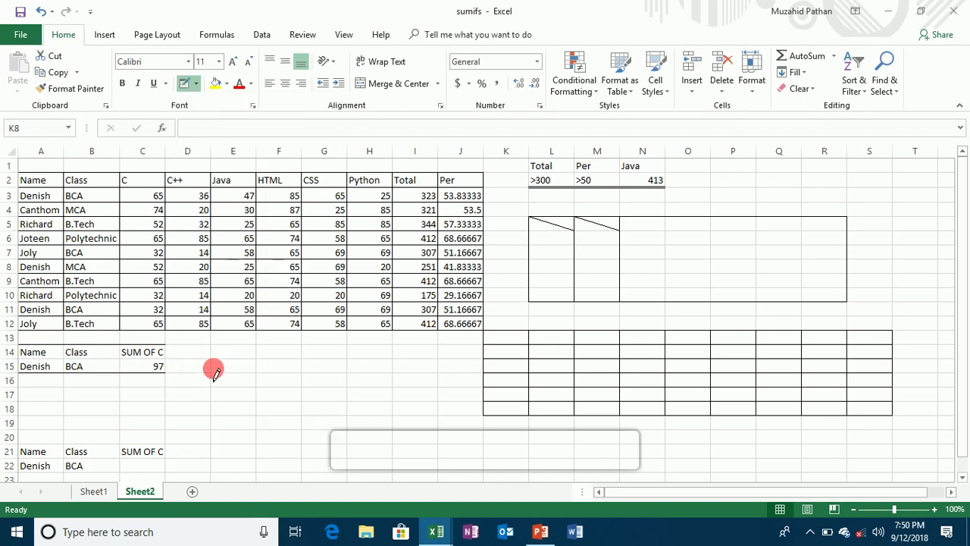
drag(202, 347, 383, 413)
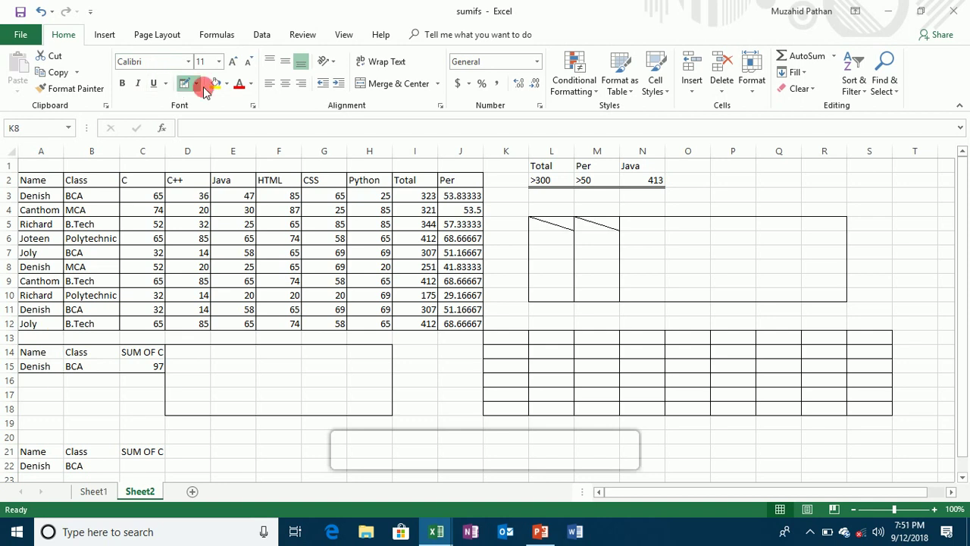
Erase the borders drawn at L5:R10, K13:S18 and D14:H18, along with the double border under L1:N2
click(196, 85)
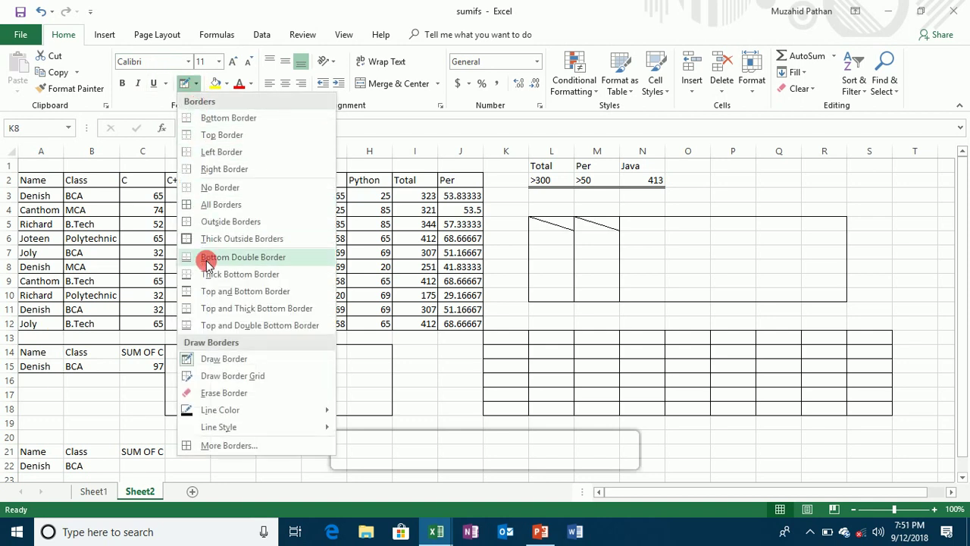
click(224, 393)
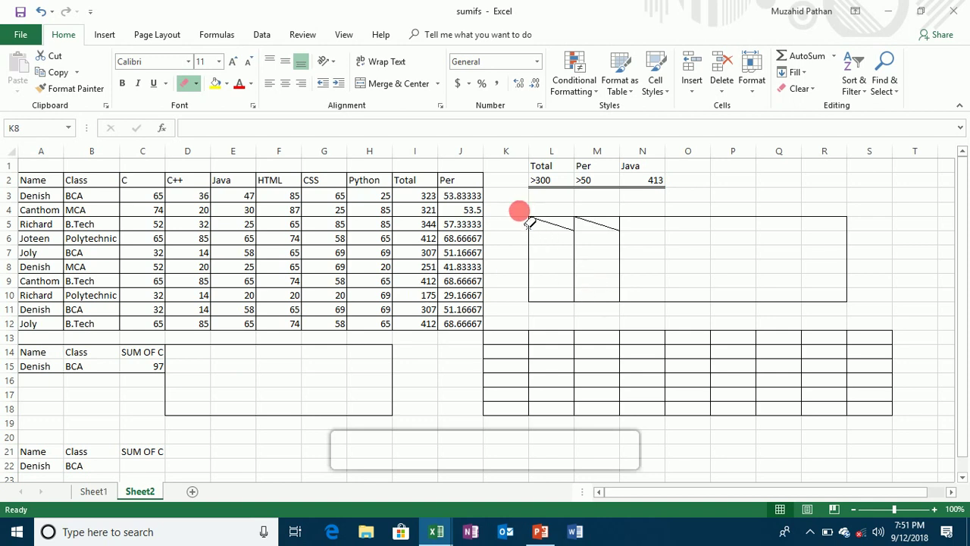
mouse_move(522, 210)
mouse_down()
mouse_move(883, 396)
mouse_move(885, 435)
mouse_up()
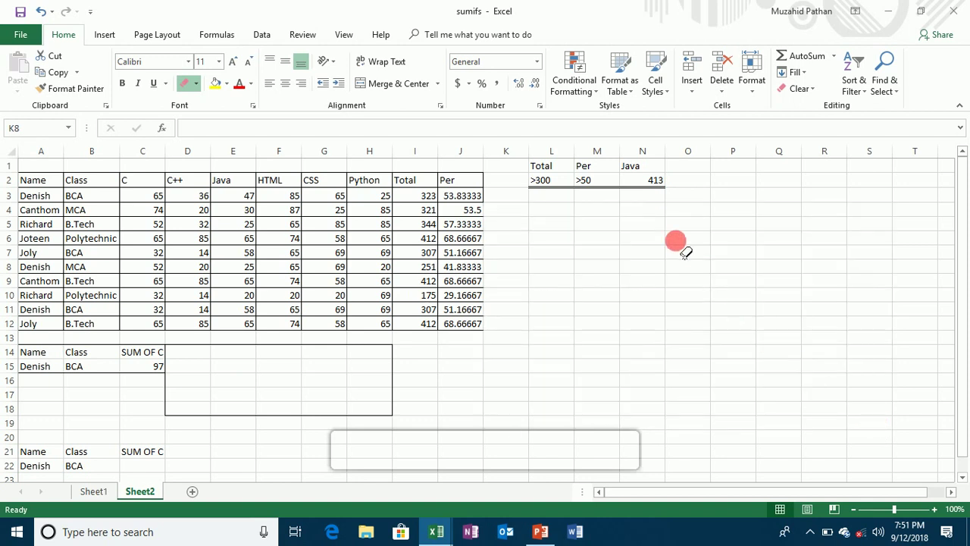
mouse_move(693, 215)
mouse_down()
mouse_move(548, 134)
mouse_move(538, 187)
mouse_up()
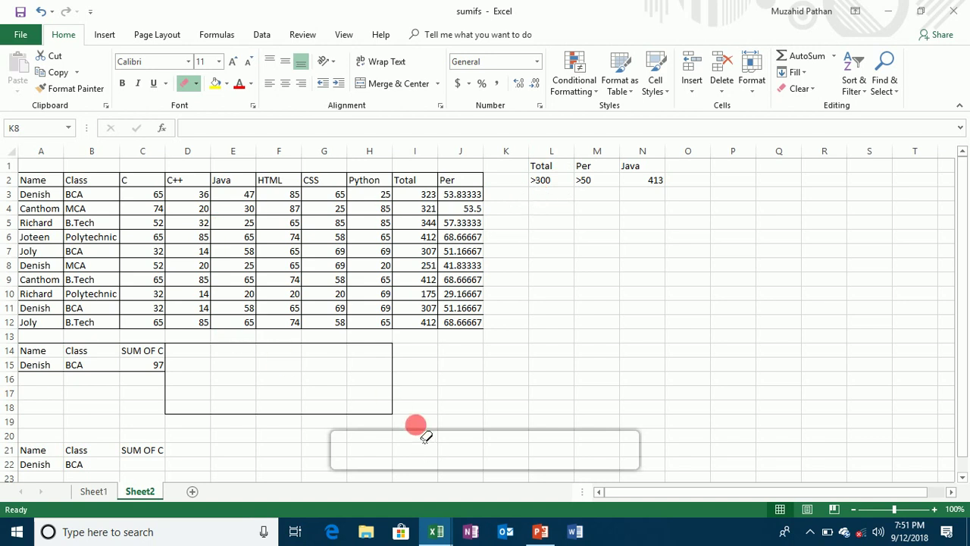
drag(404, 414, 136, 335)
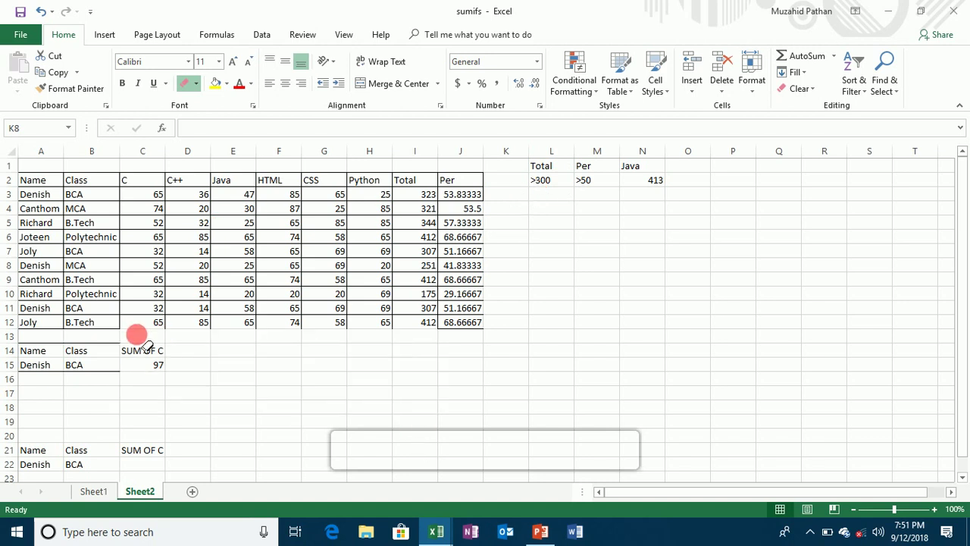
Set the border line color to red and draw red outlines around table A2:J12, the Total column I2:I12, and blocks inside the table
click(195, 83)
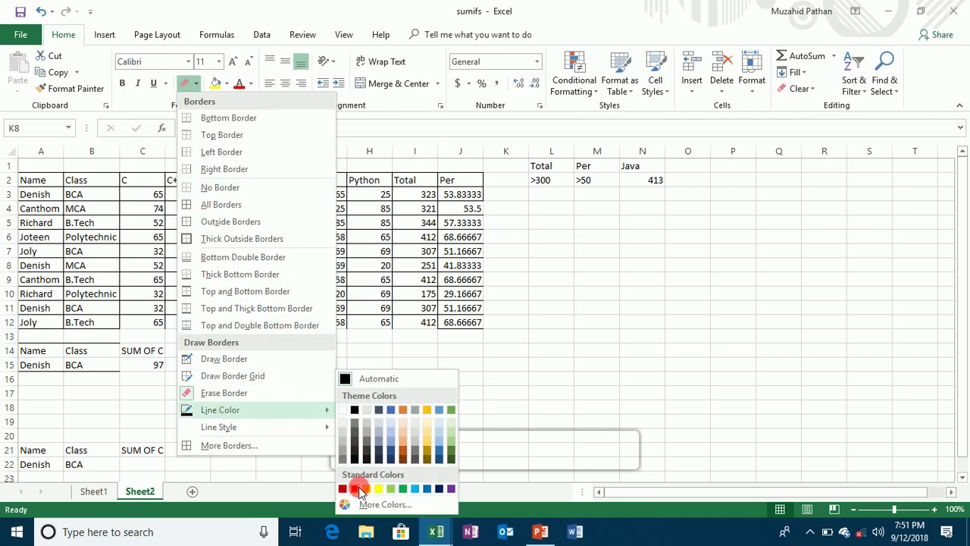
click(348, 488)
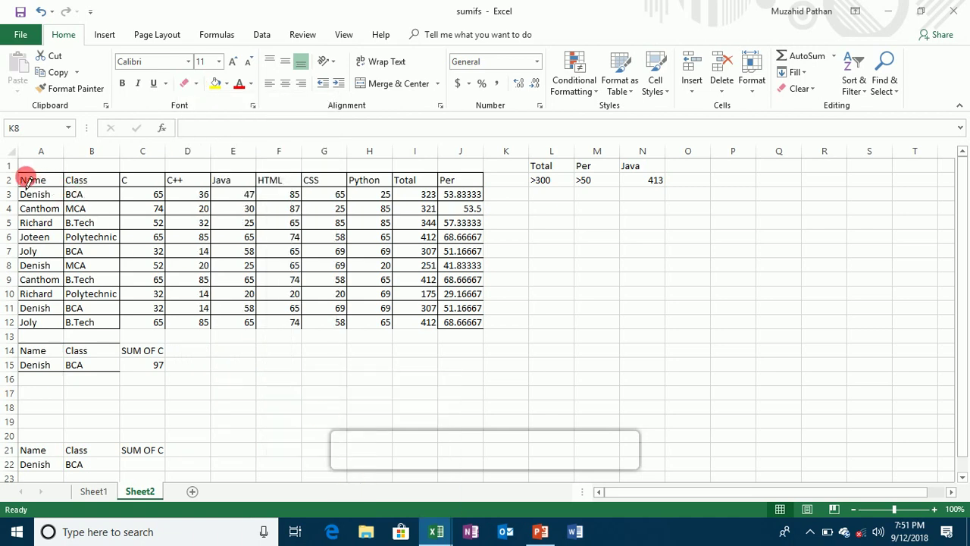
mouse_move(39, 184)
mouse_down()
mouse_move(265, 281)
mouse_move(386, 283)
mouse_move(463, 324)
mouse_up()
drag(389, 177, 407, 325)
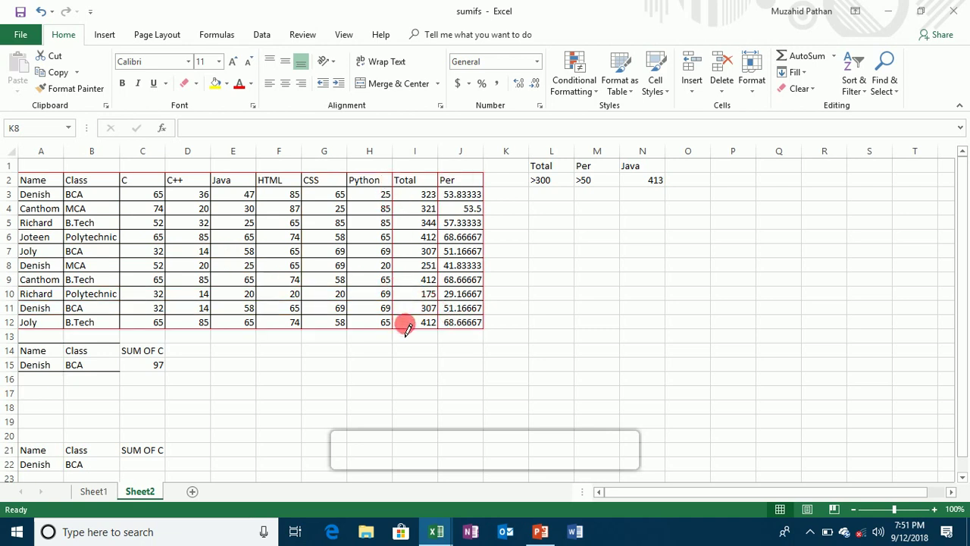
mouse_move(366, 213)
mouse_down()
mouse_move(403, 303)
mouse_move(147, 222)
mouse_move(172, 258)
mouse_move(310, 255)
mouse_move(344, 285)
mouse_up()
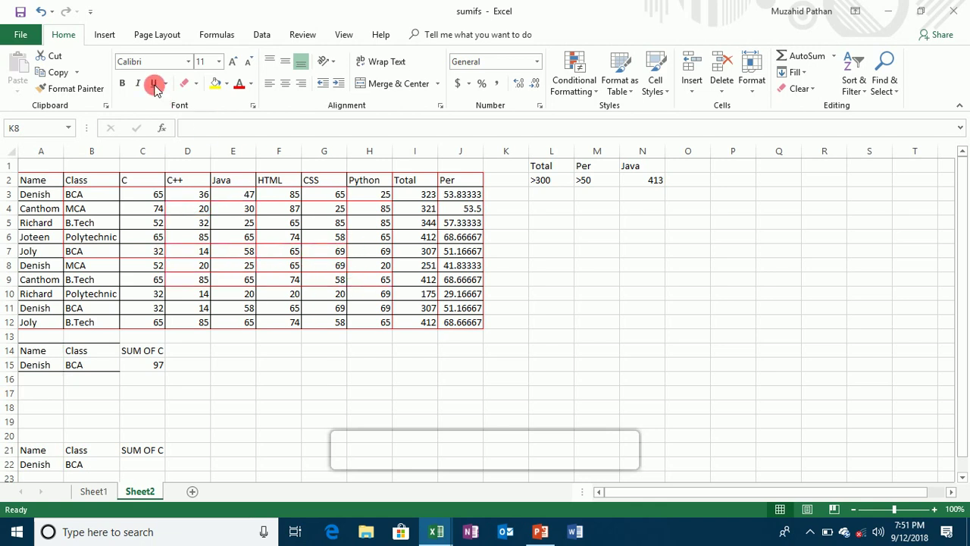
Choose the double line style and draw red double borders down both sides of the Total column, rows 2 to 12
click(196, 84)
mouse_move(213, 427)
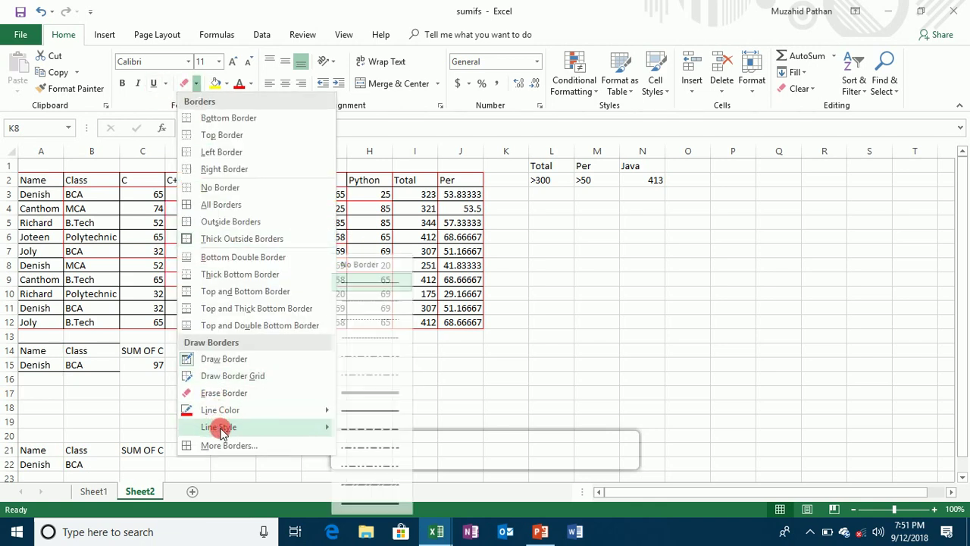
click(379, 392)
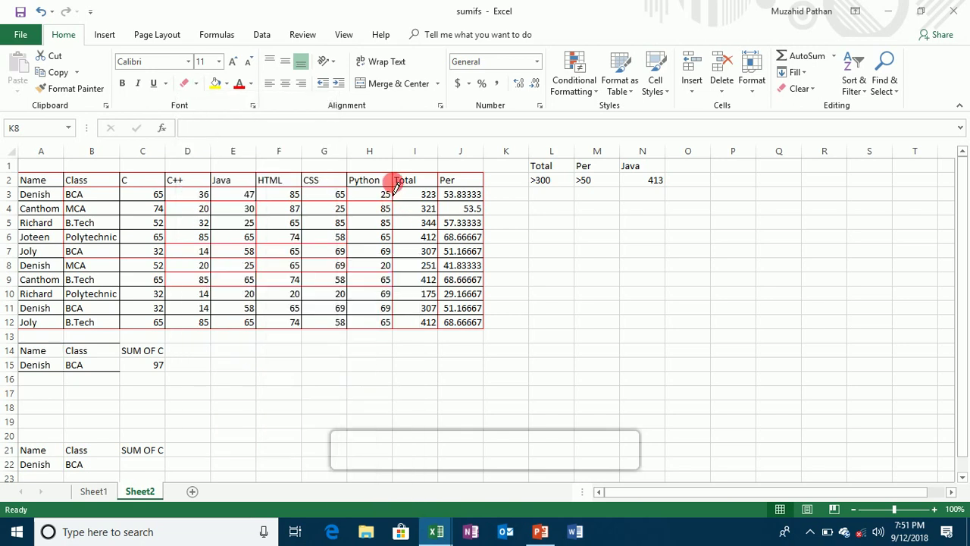
drag(393, 186, 390, 322)
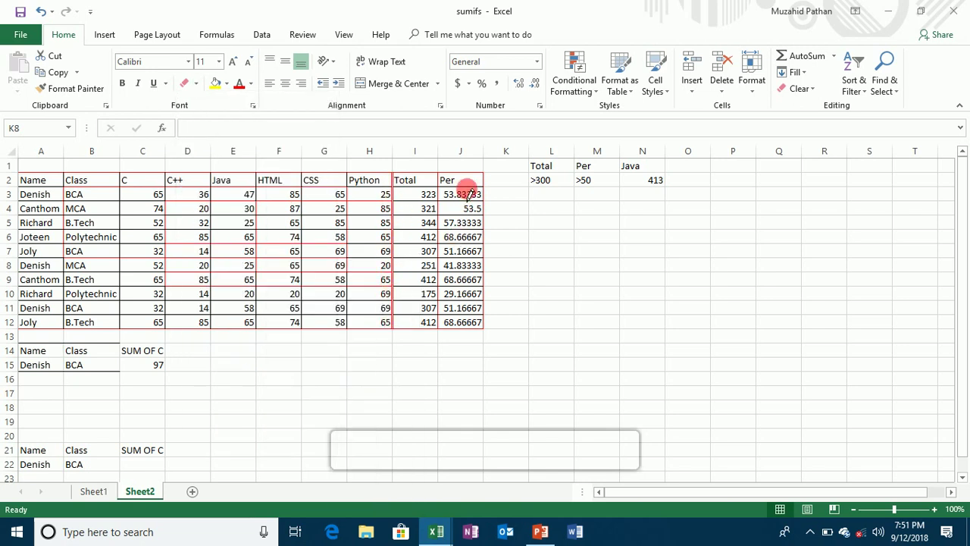
drag(444, 175, 437, 327)
Apply red borders to all four sides of cell K8 through the Format Cells border settings, without a diagonal line
click(190, 83)
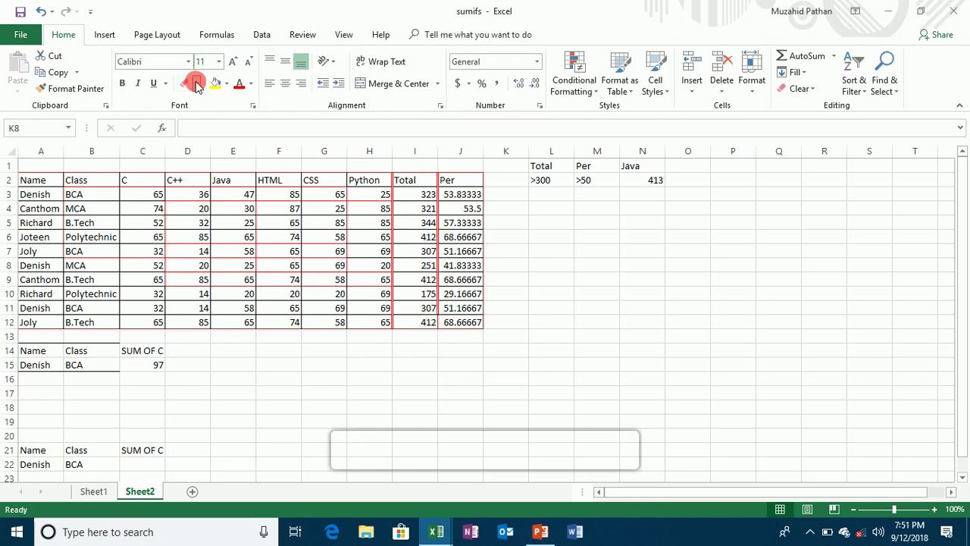
click(246, 447)
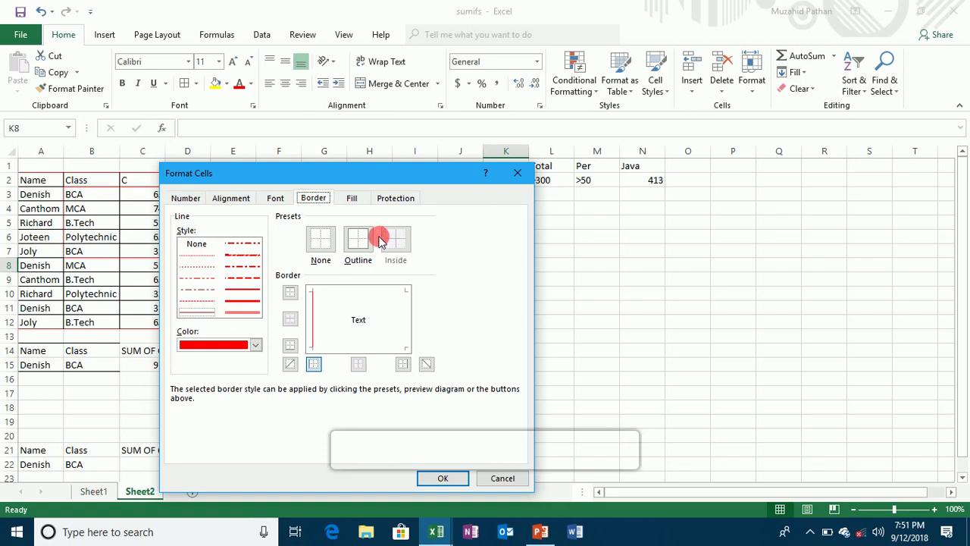
click(402, 364)
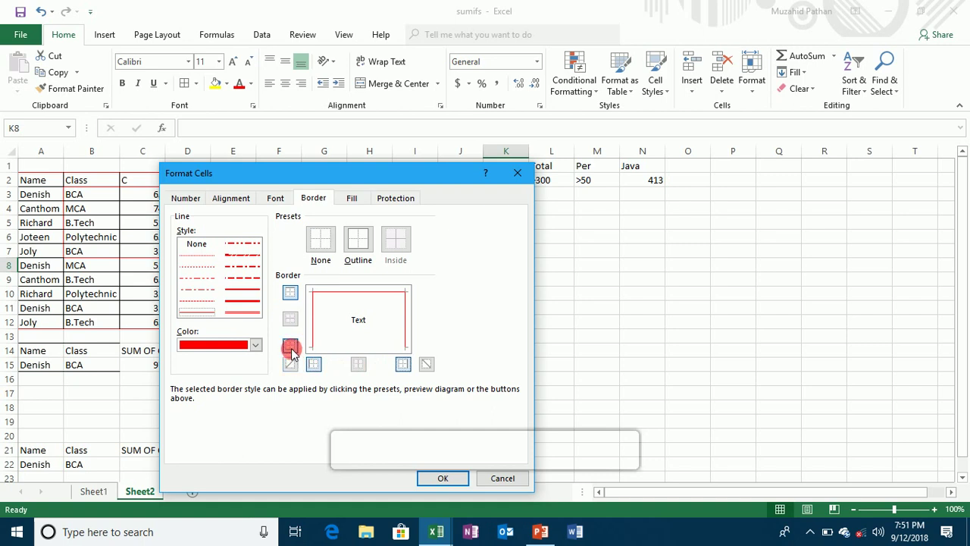
drag(292, 352, 426, 366)
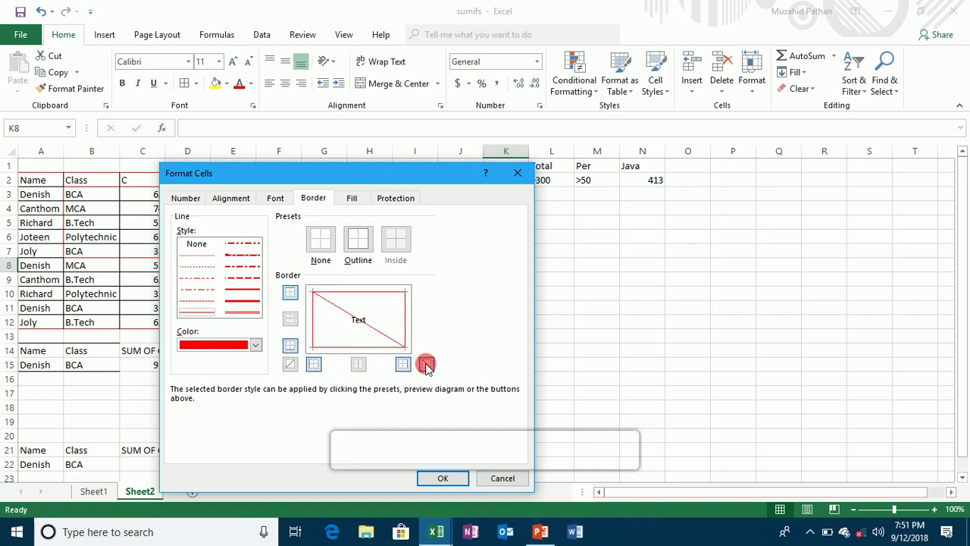
click(440, 479)
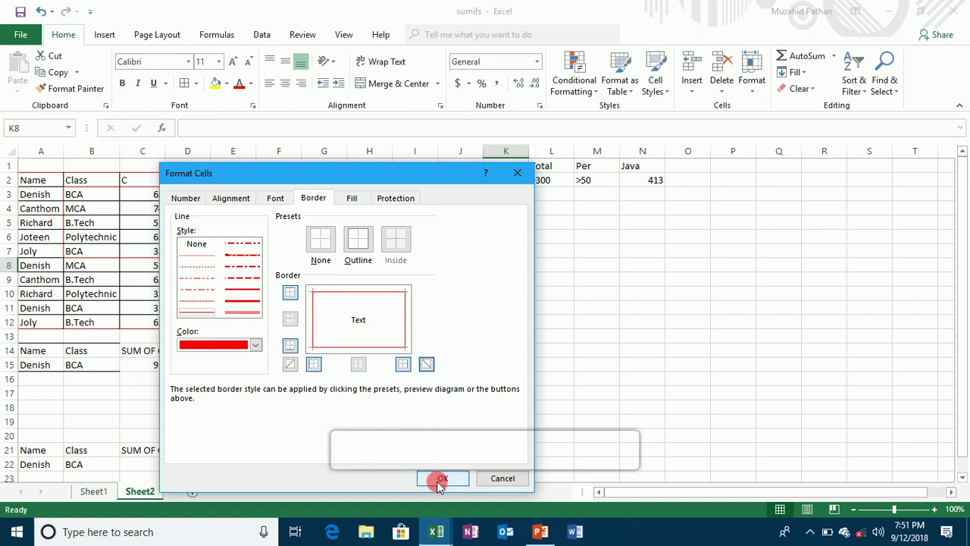
click(511, 361)
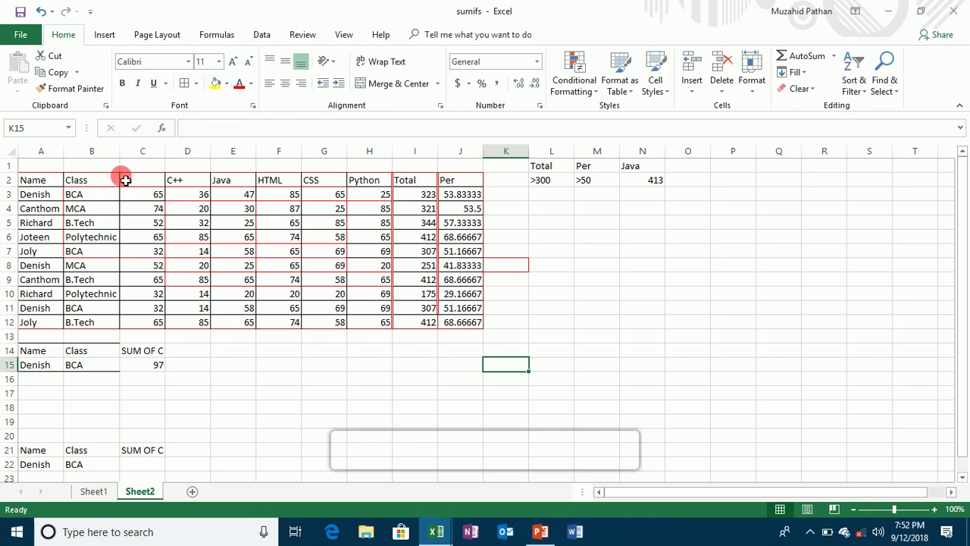
Fill the header row A2:J2 with the standard red color
drag(47, 182, 448, 182)
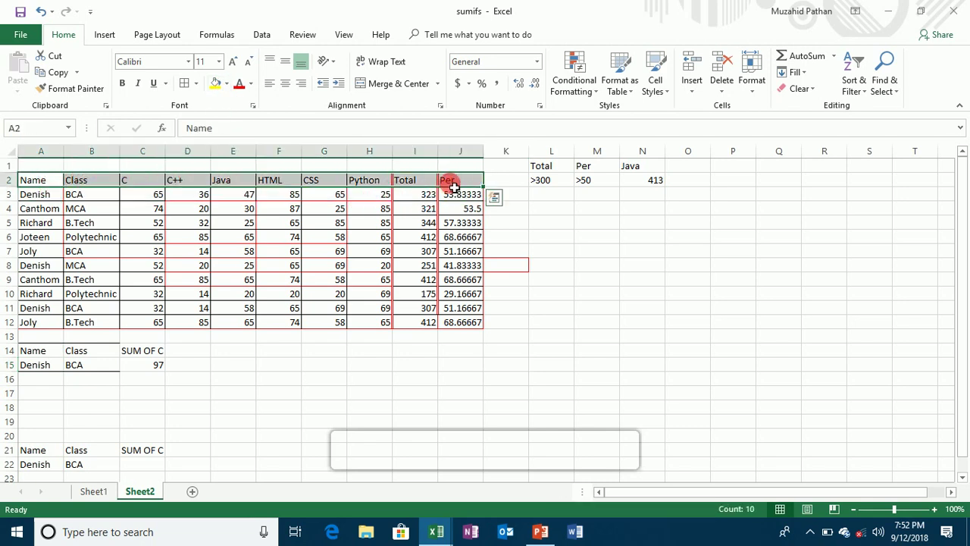
click(222, 84)
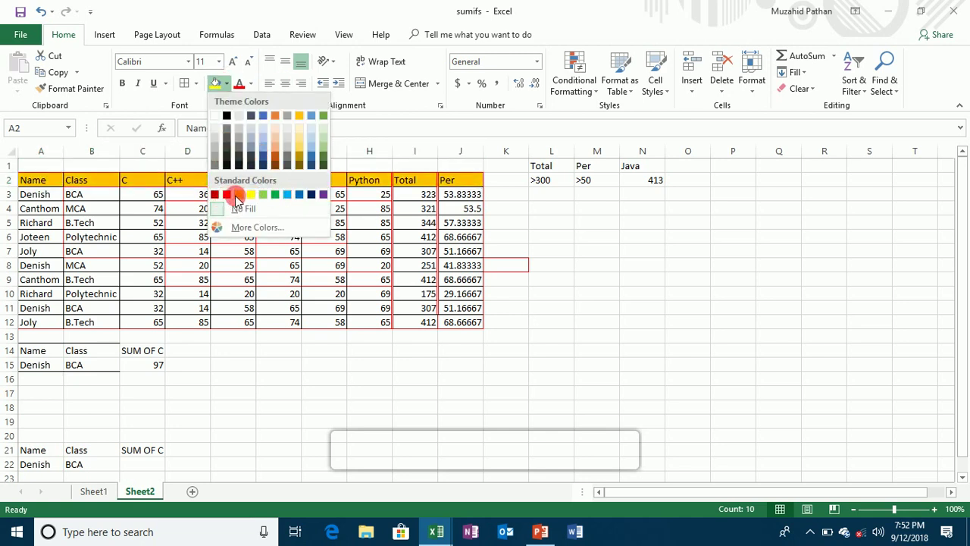
click(227, 195)
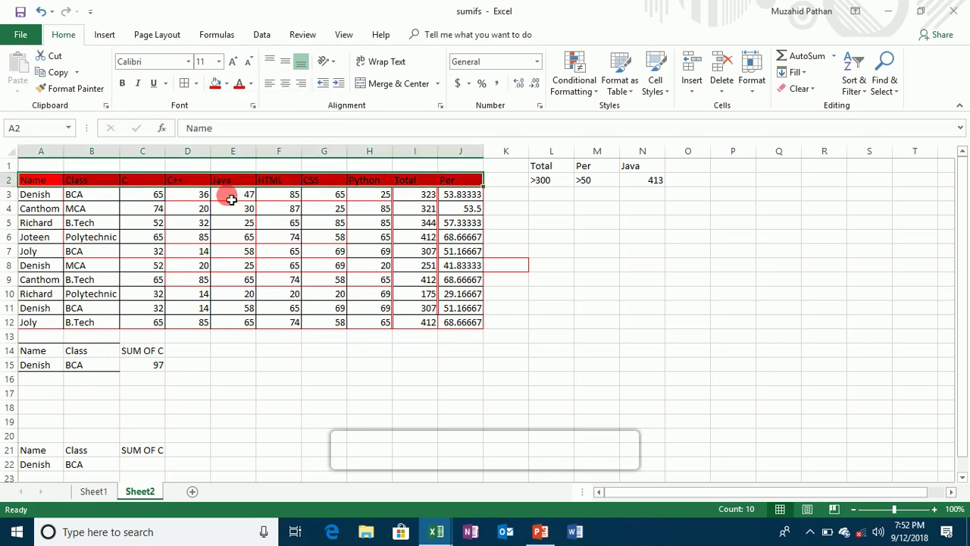
Change the font color of the HTML mark in F3 to yellow
click(287, 193)
click(252, 83)
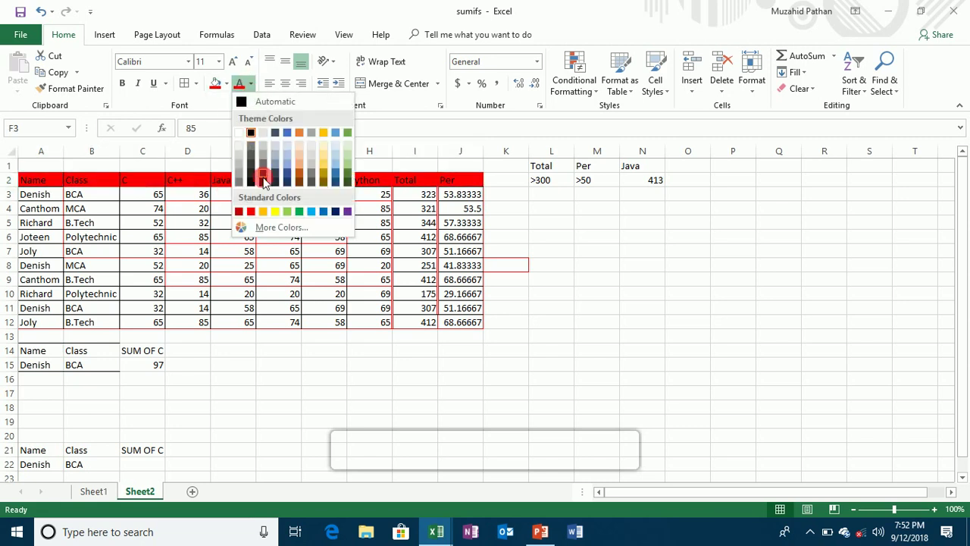
click(276, 217)
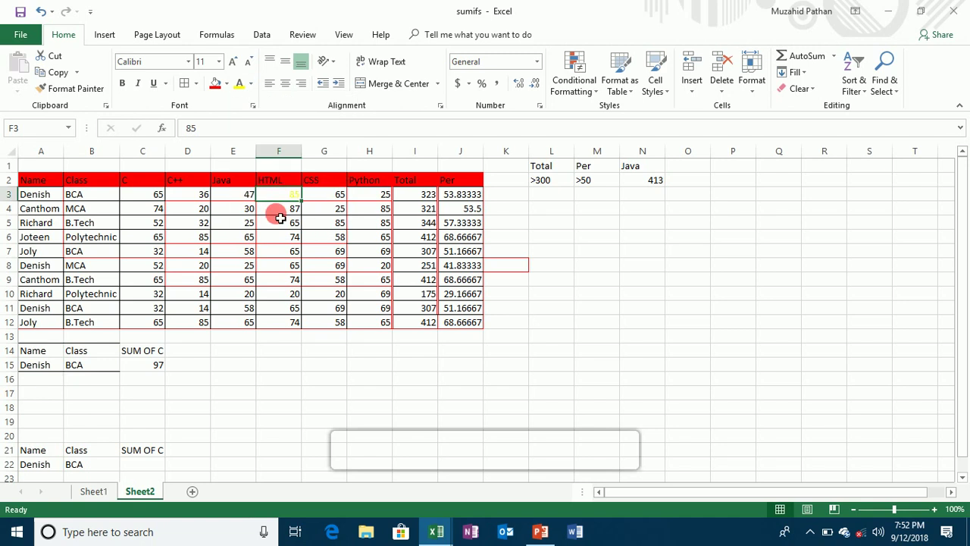
Make the header row text in A2:J2 yellow and bold
drag(48, 182, 468, 184)
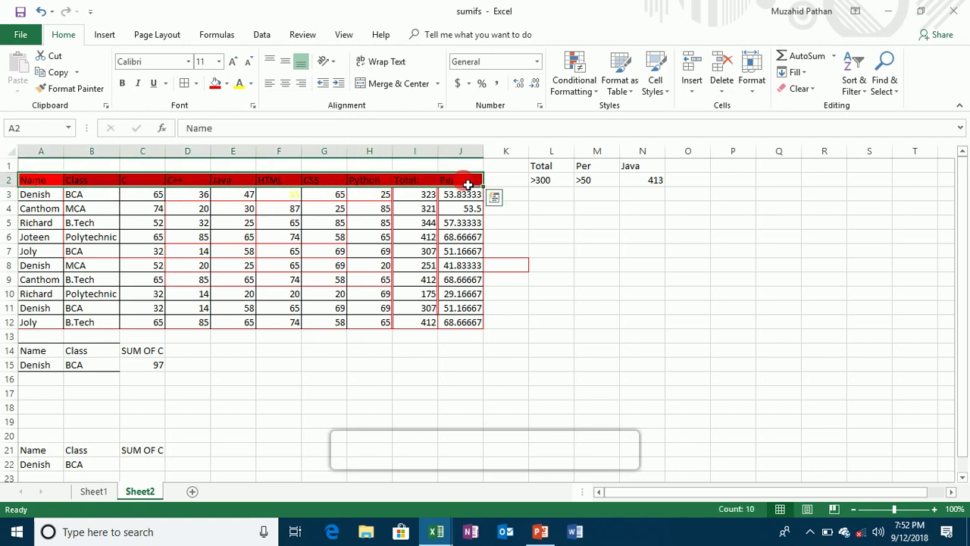
click(236, 82)
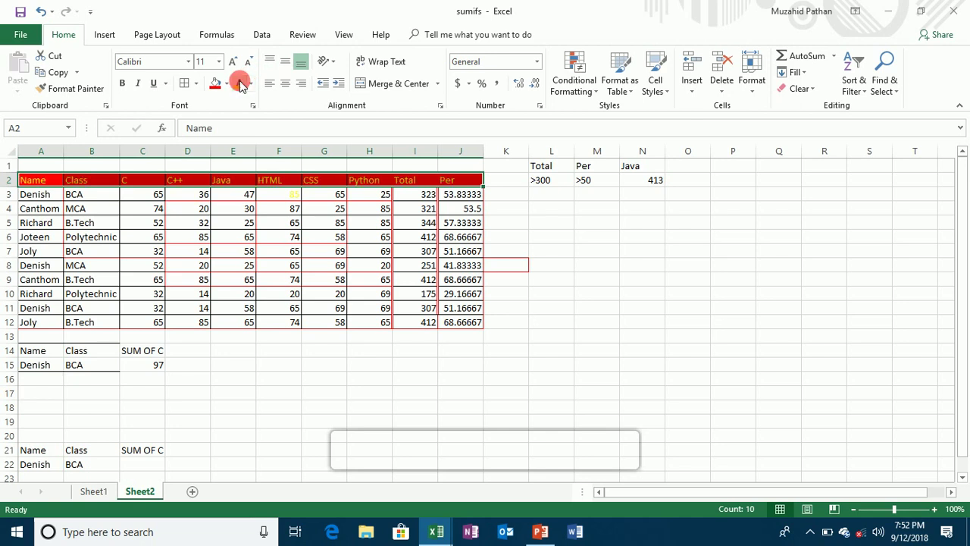
click(250, 240)
drag(55, 177, 473, 180)
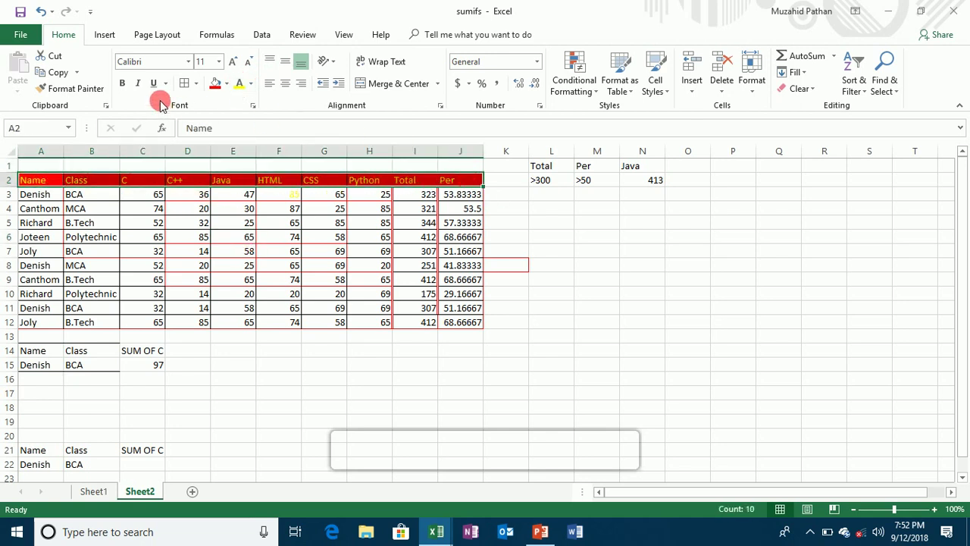
click(129, 85)
click(250, 250)
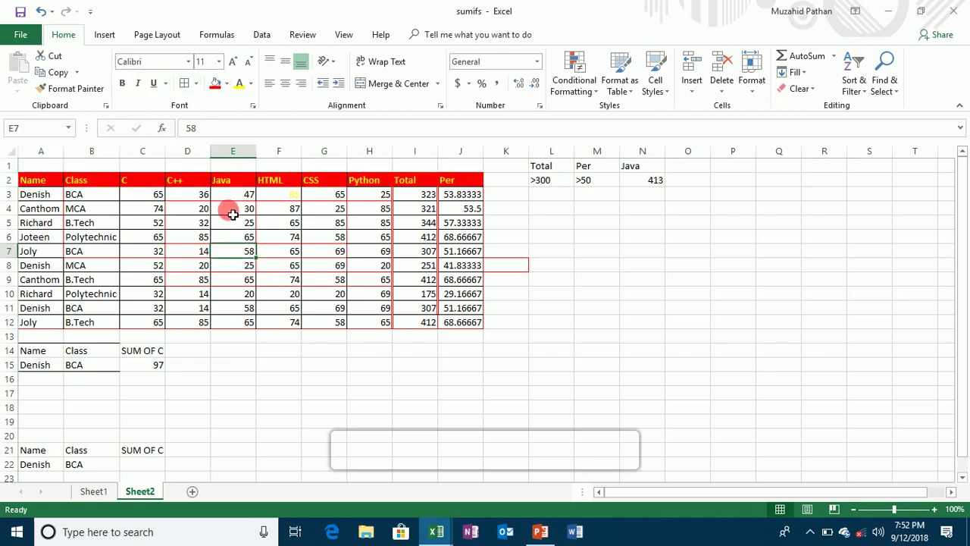
Increase the height of header row 2 and widen column A
key(ctrl+a)
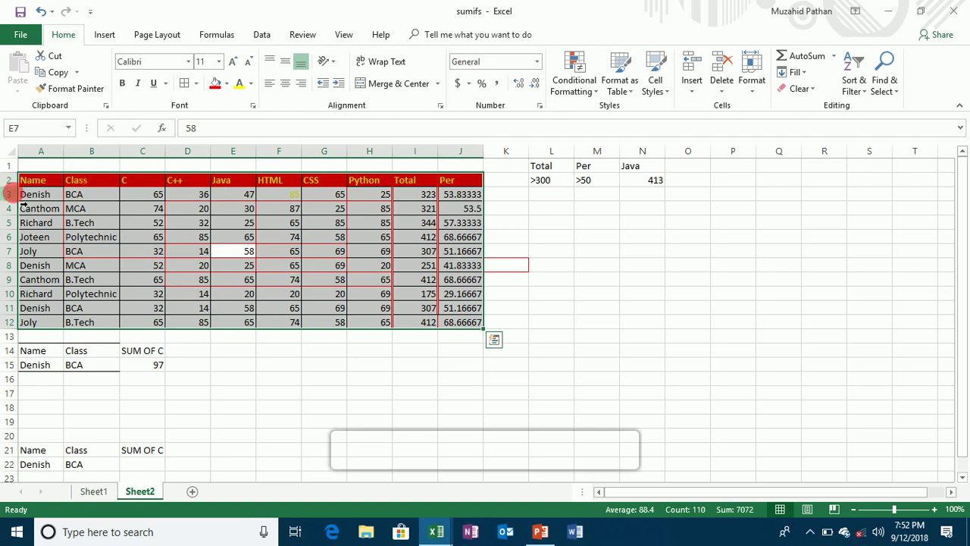
drag(17, 189, 17, 209)
drag(64, 152, 86, 157)
click(116, 231)
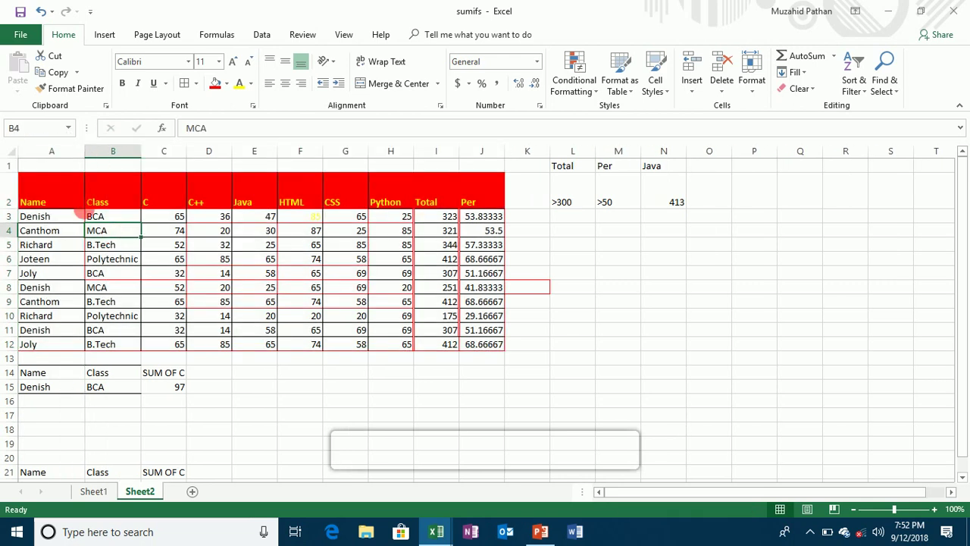
Center the header text in A2:J2 horizontally, try top alignment, and settle on middle vertical alignment
click(62, 193)
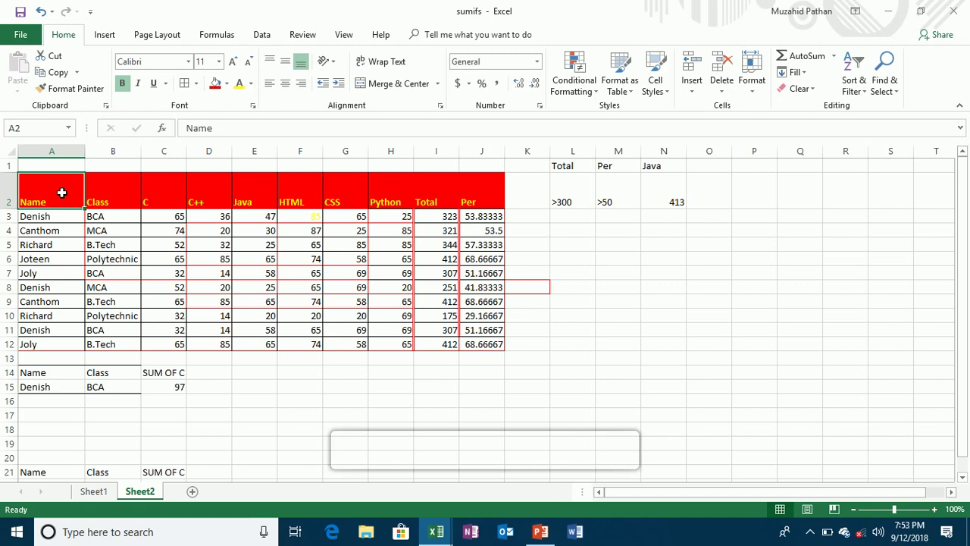
drag(63, 193, 483, 205)
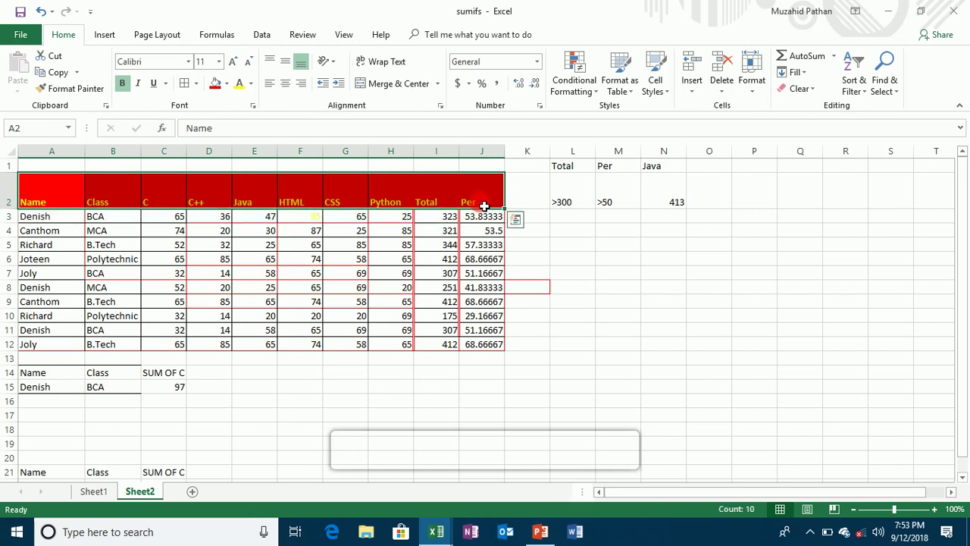
click(284, 84)
click(297, 86)
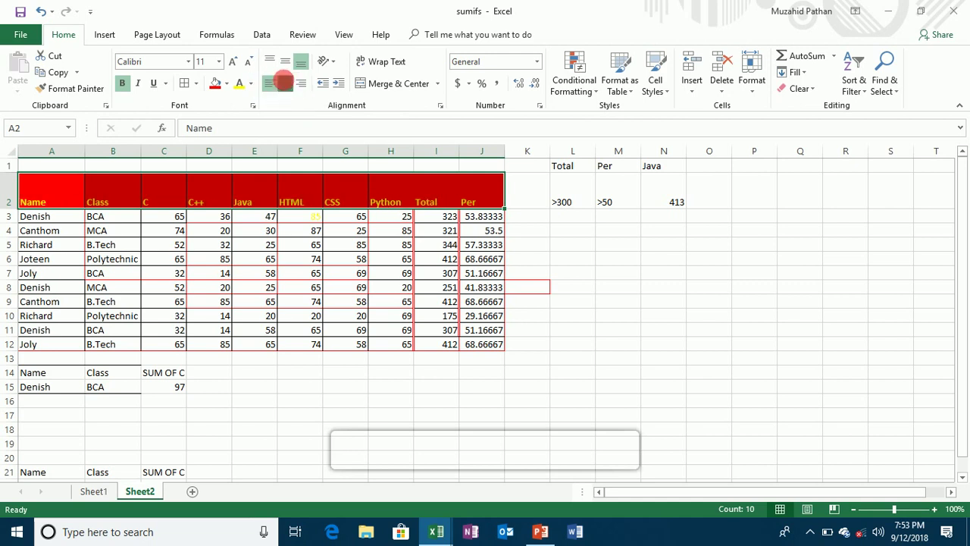
click(285, 83)
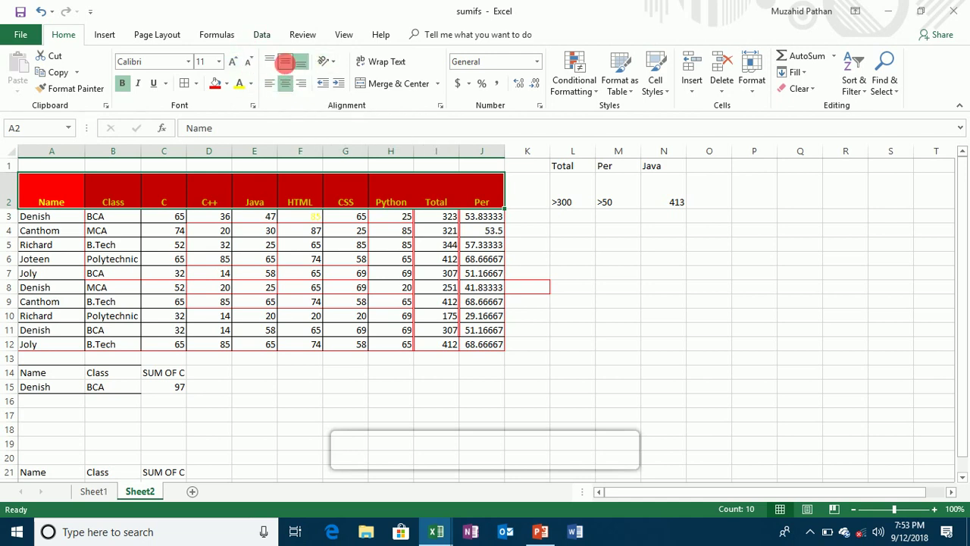
click(285, 64)
click(270, 63)
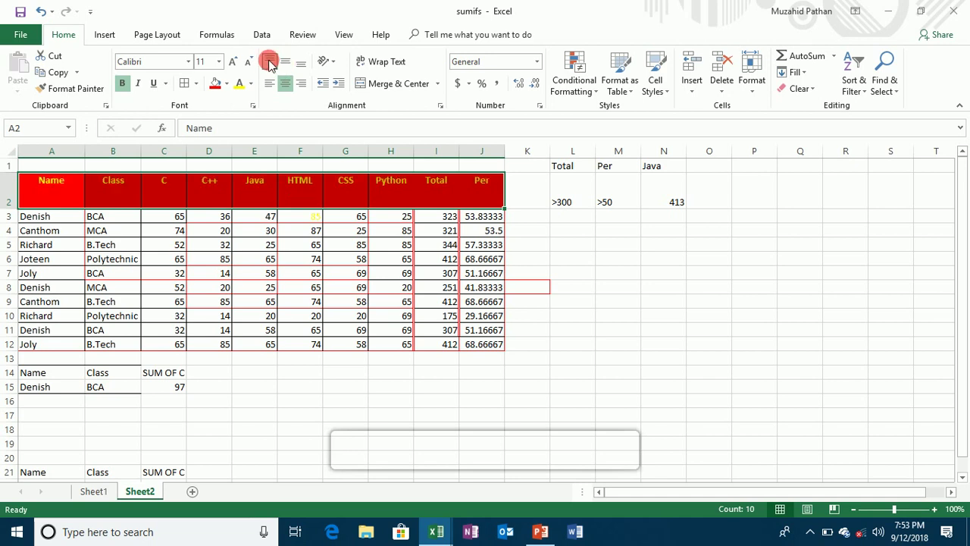
click(285, 63)
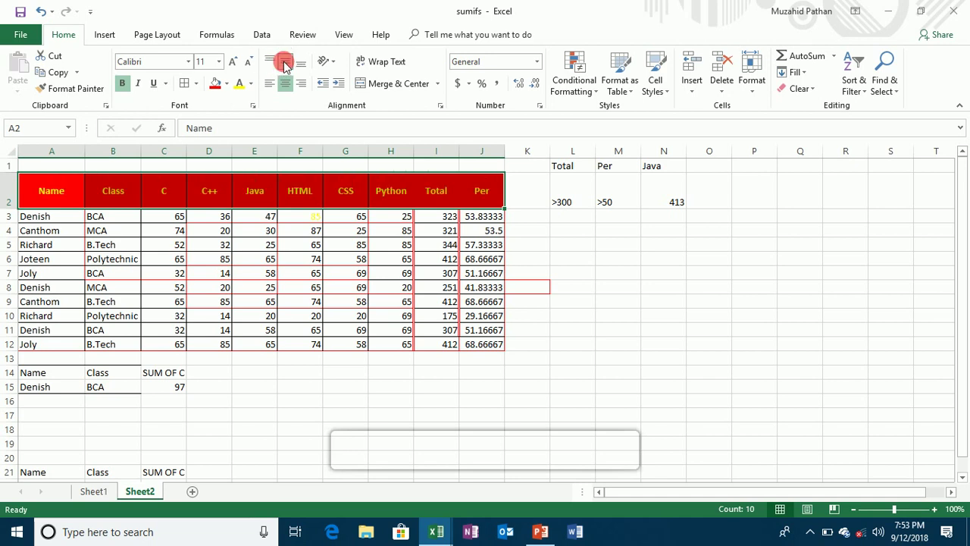
Apply the Rotate Text Up orientation to the Per header in J2 and the Total header in I2
click(329, 65)
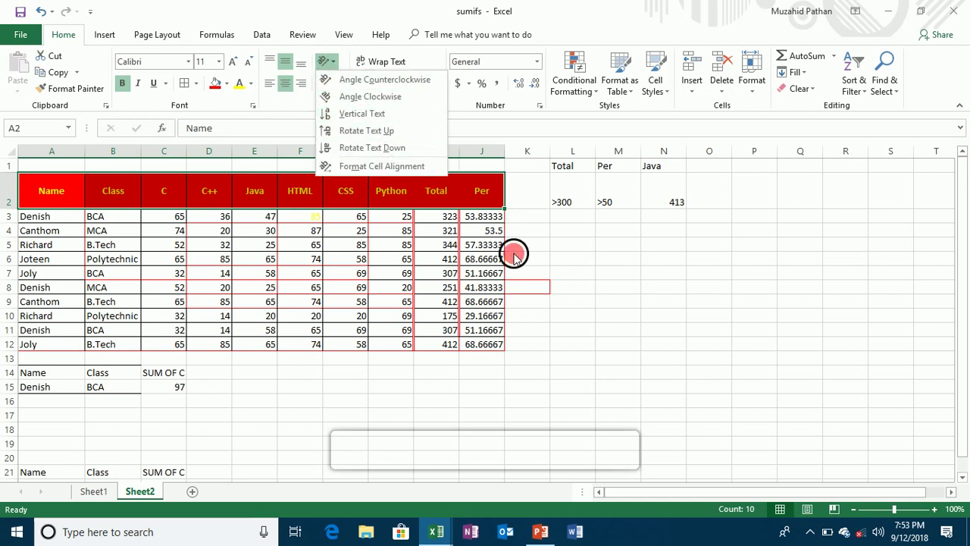
click(497, 220)
click(489, 199)
click(325, 61)
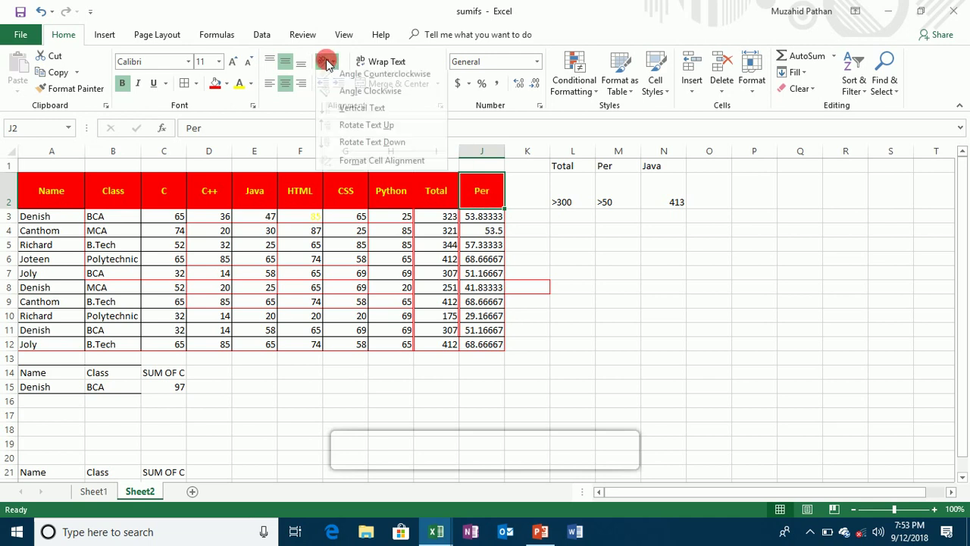
click(345, 131)
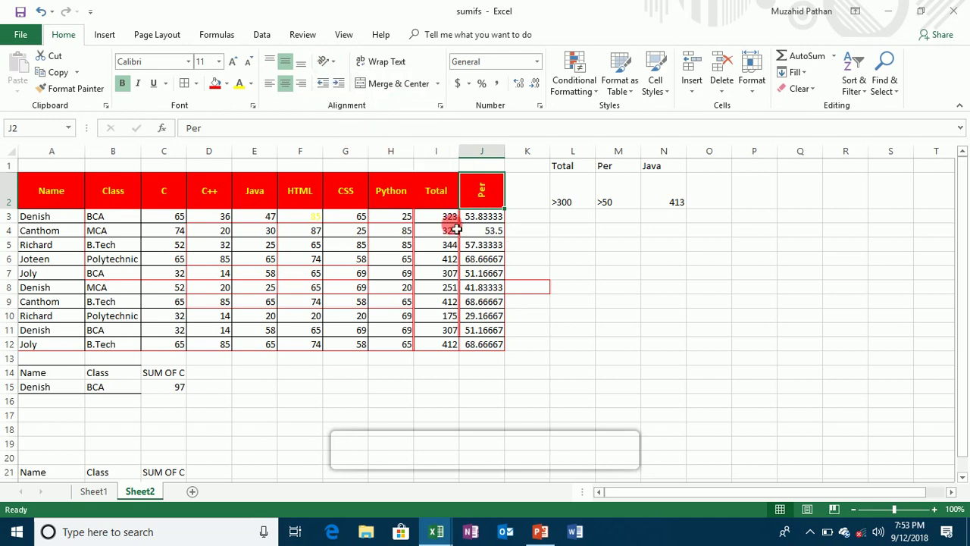
click(447, 192)
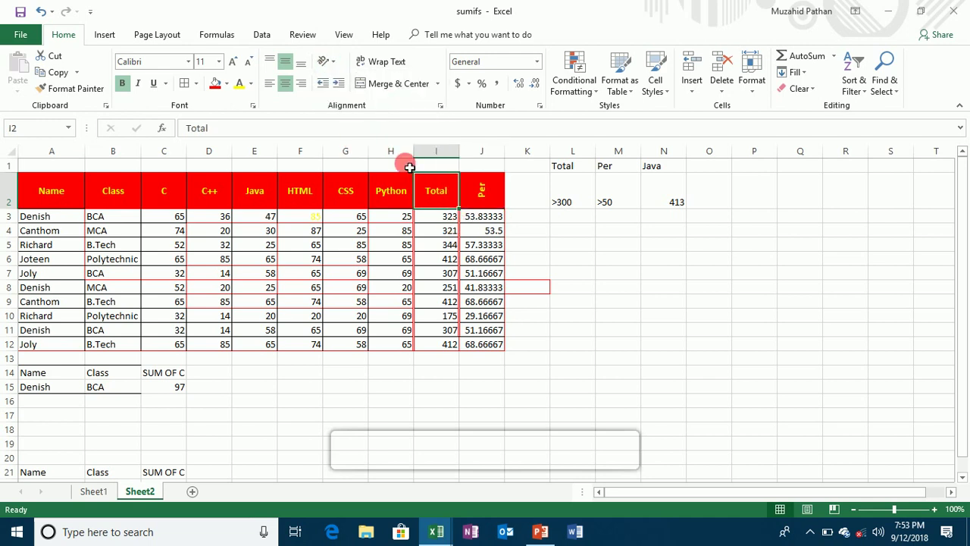
click(323, 62)
click(345, 131)
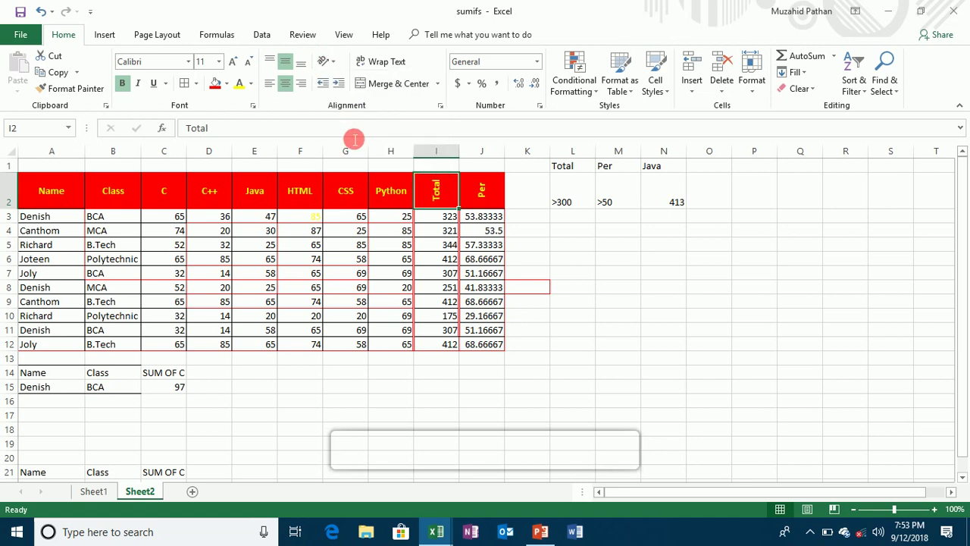
Try the Rotate Text Down and Rotate Text Up orientations on the CSS header in G2
click(379, 195)
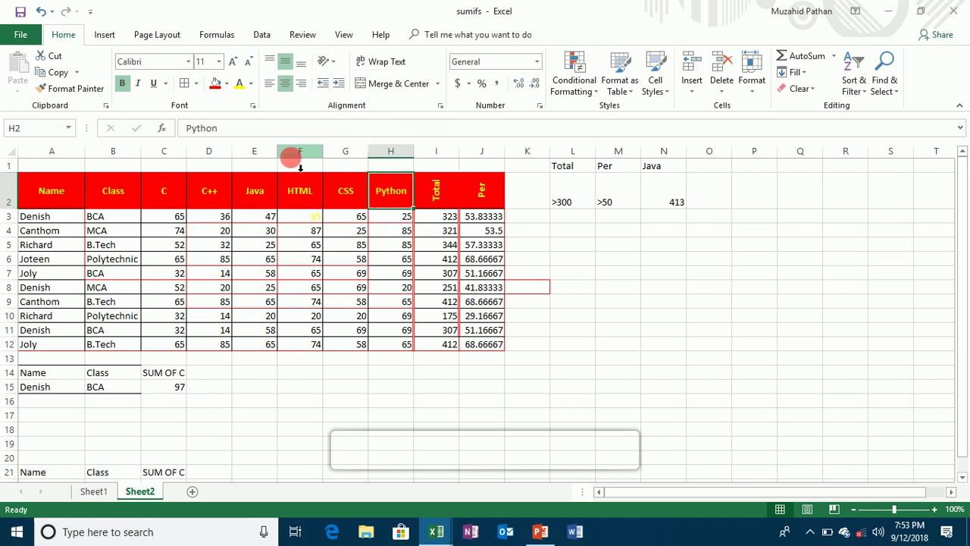
click(352, 200)
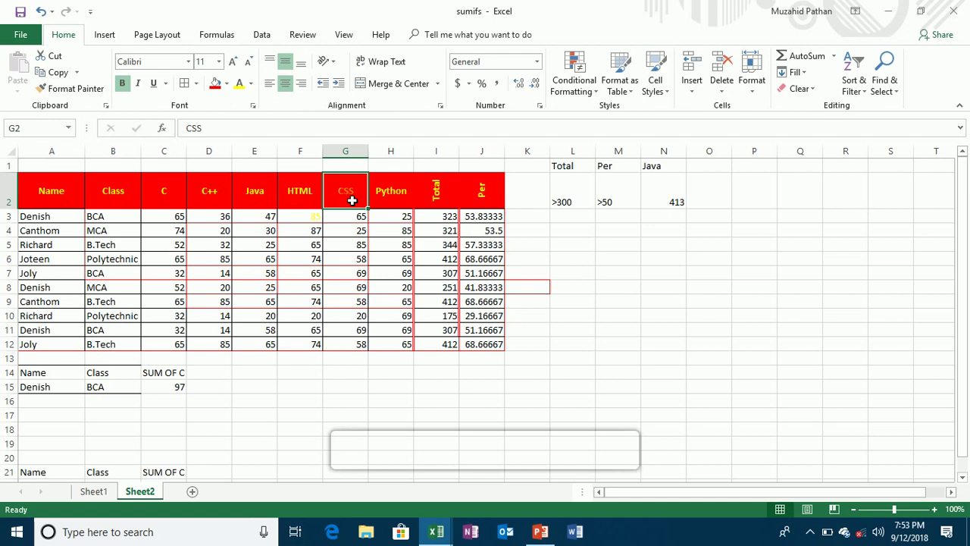
click(323, 62)
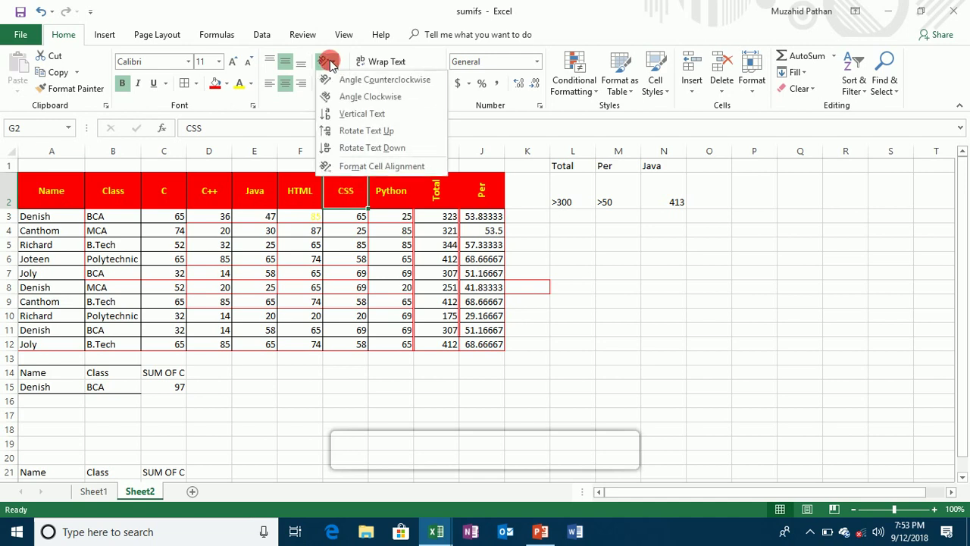
click(348, 151)
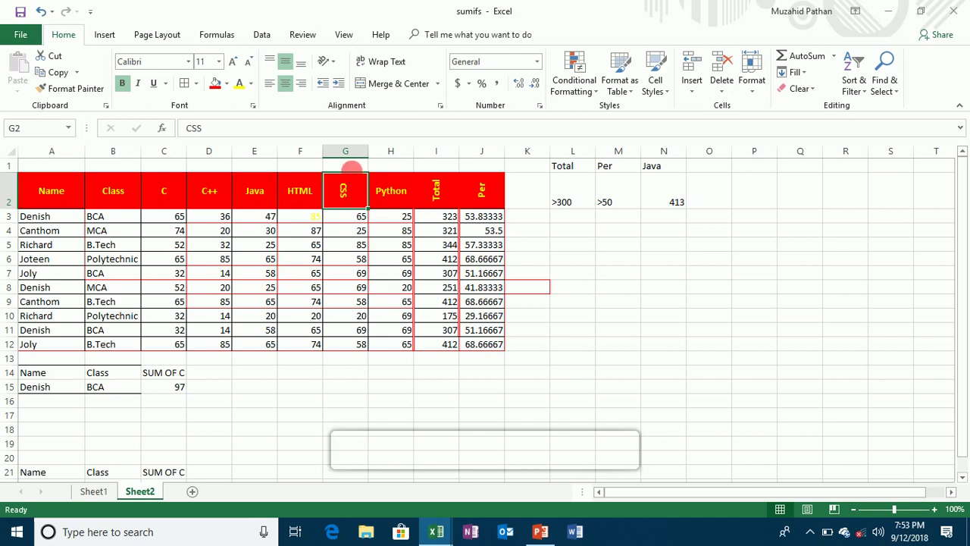
click(324, 62)
click(347, 131)
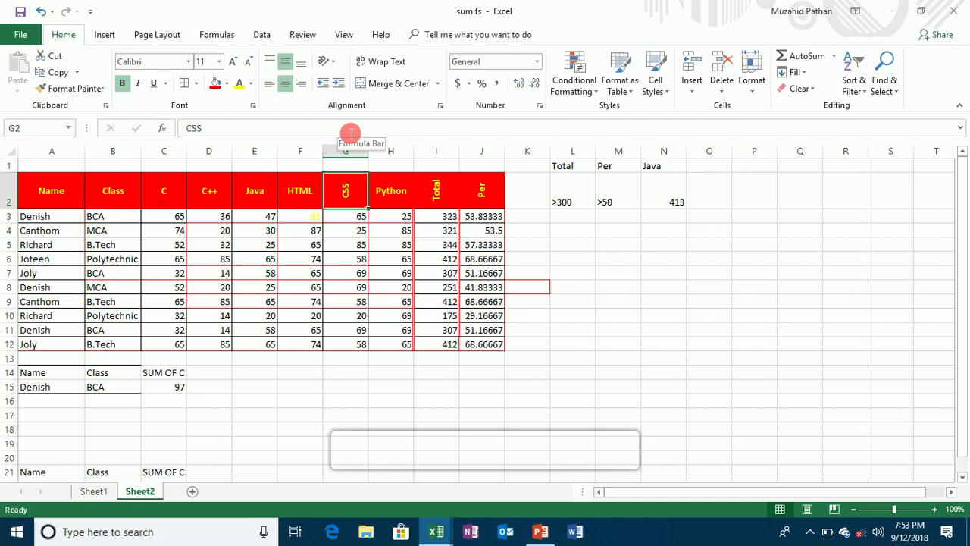
Reset the CSS header in G2 to horizontal text using the orientation degrees in Format Cell Alignment
click(329, 64)
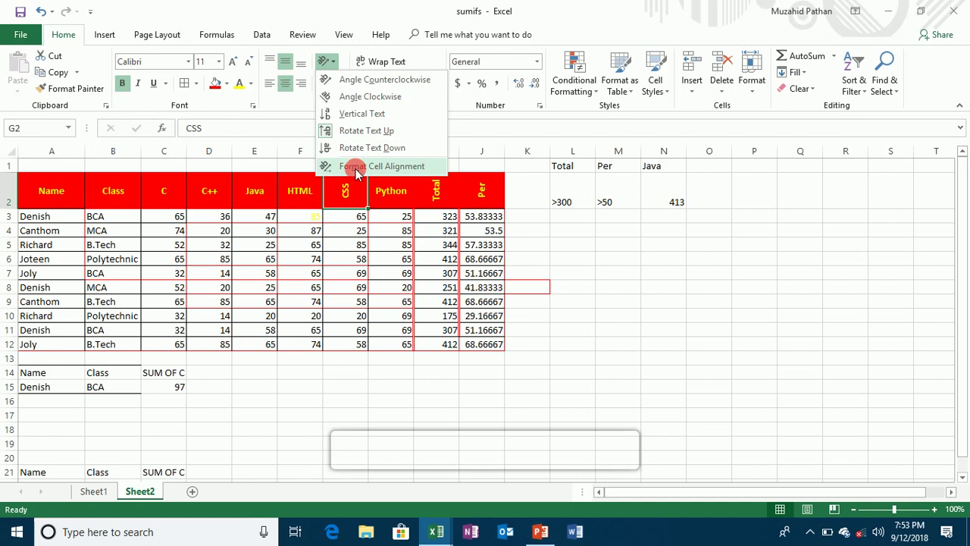
click(356, 170)
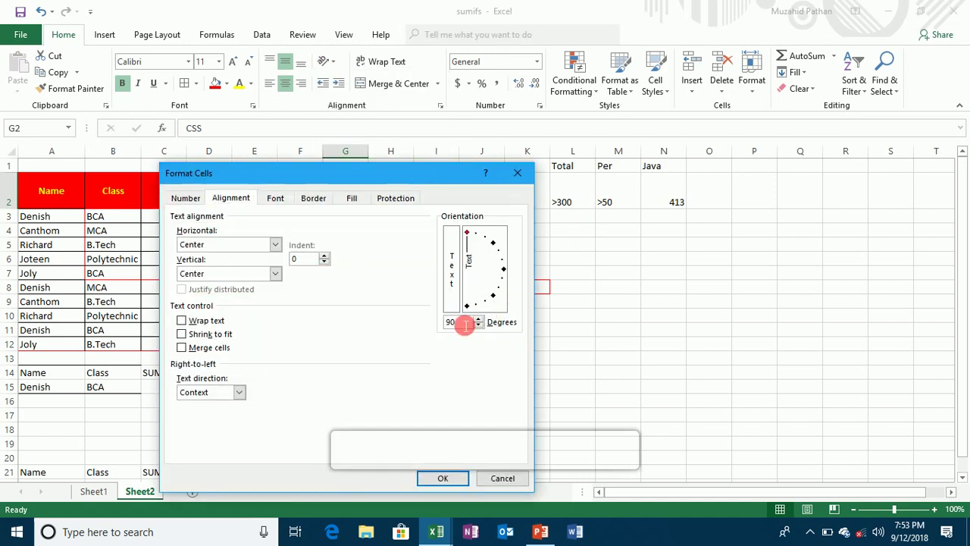
drag(464, 324, 419, 325)
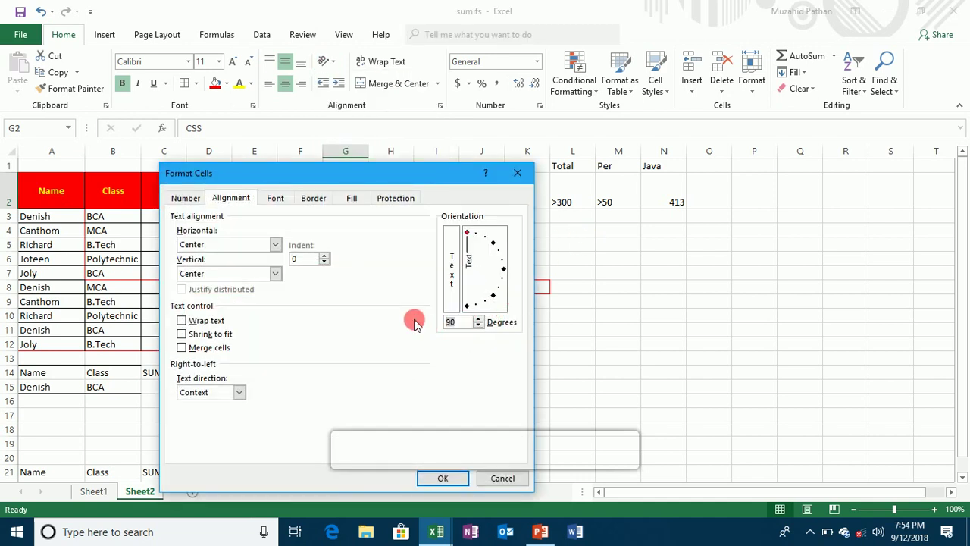
click(447, 478)
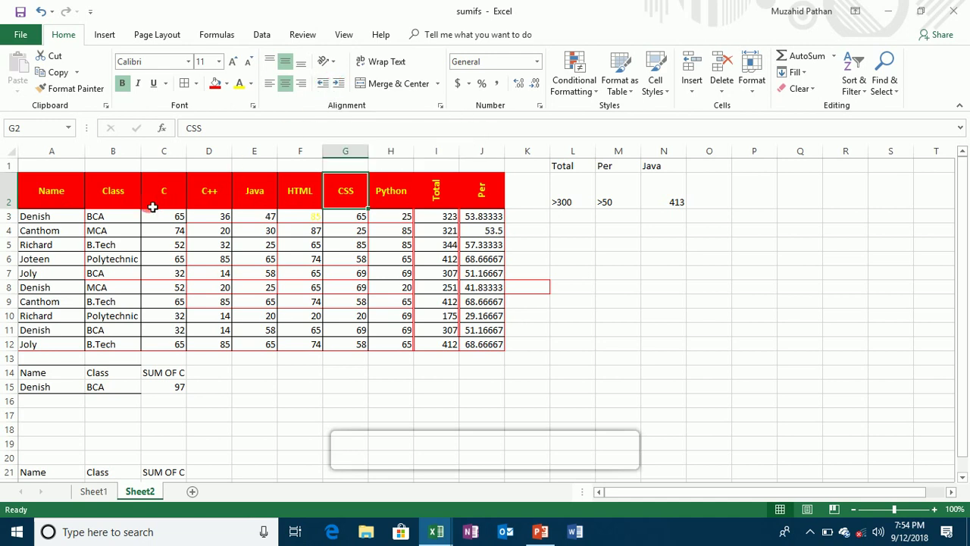
Left-align the Name header in A2, increase its indent several levels, and decrease it again to a small indent
click(50, 196)
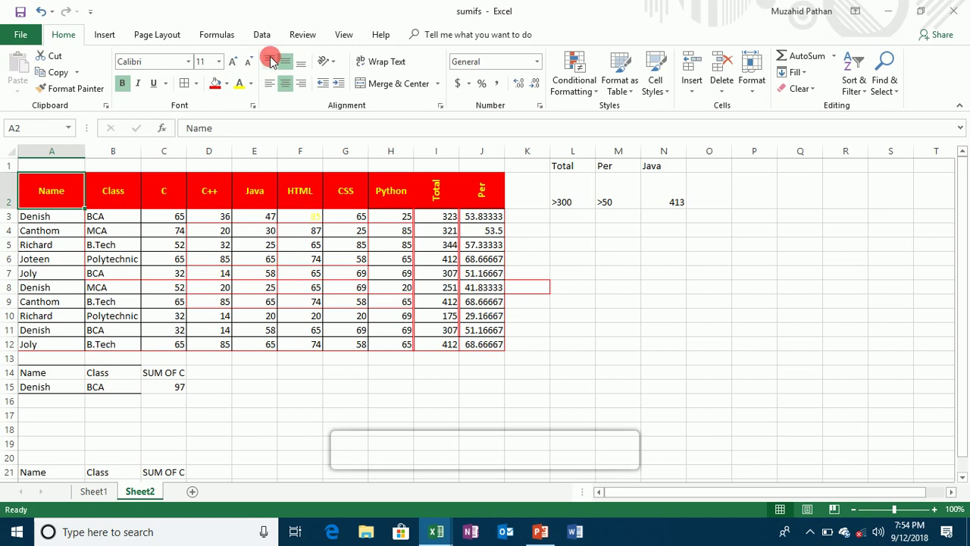
click(269, 84)
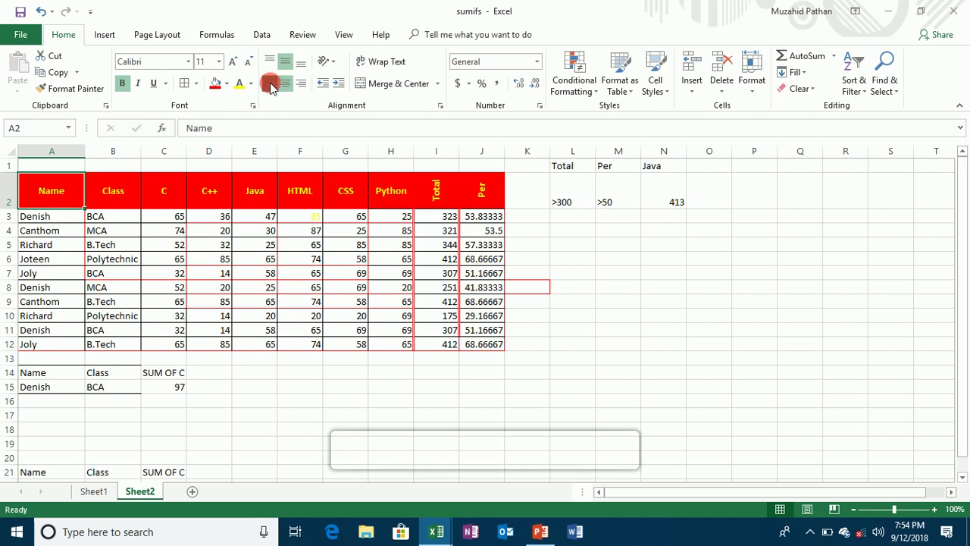
click(340, 85)
click(340, 85)
click(340, 85)
click(340, 85)
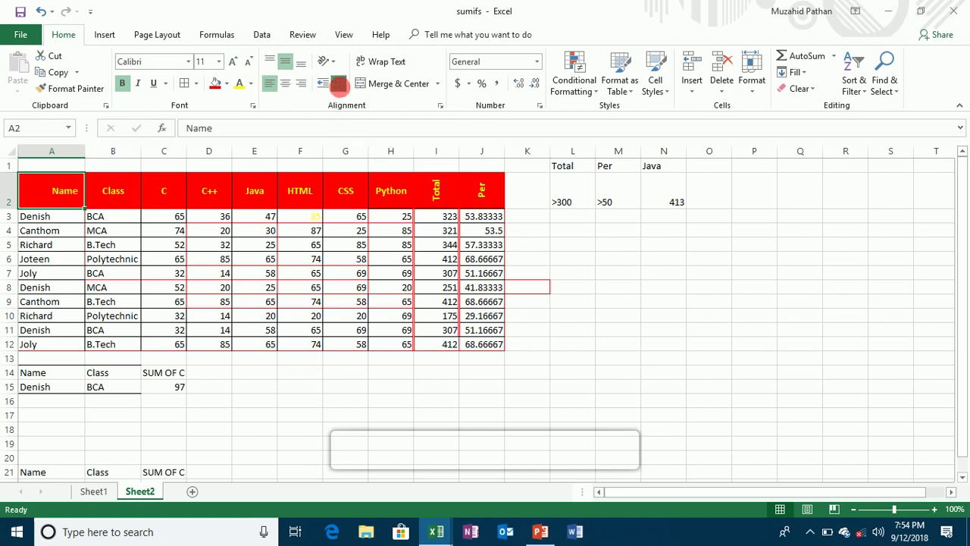
click(340, 85)
click(321, 84)
click(321, 85)
click(321, 85)
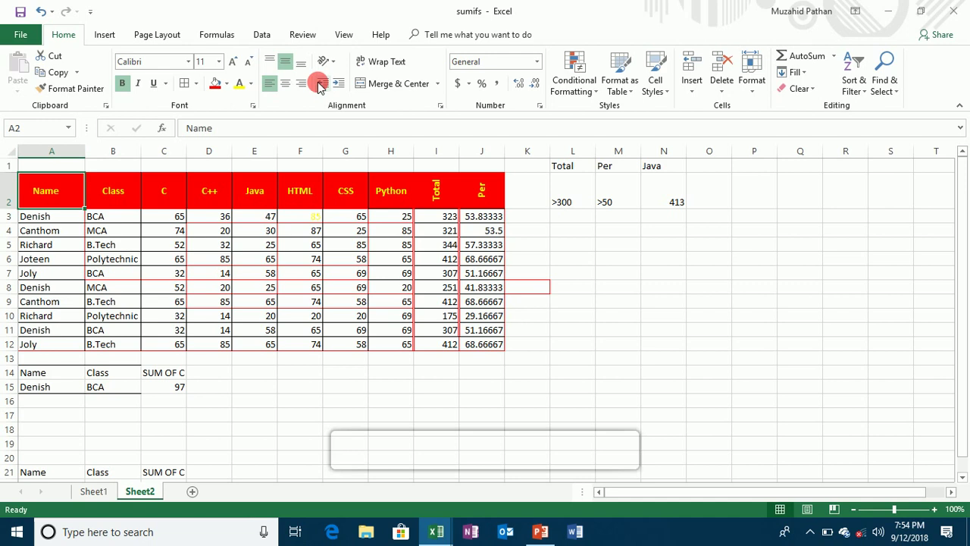
Change the header in A2 to "Name of Student" and wrap its text within the cell
text(Name of Student)
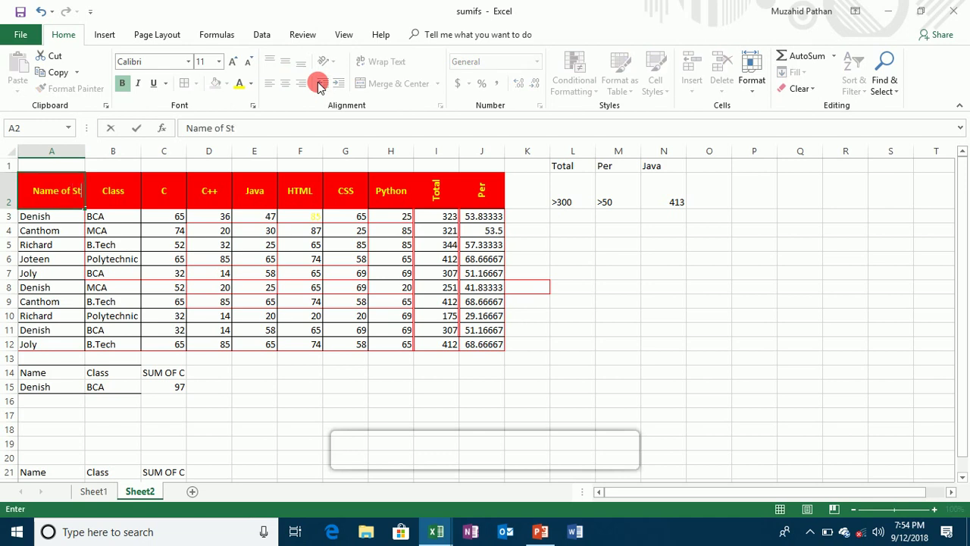
key(Return)
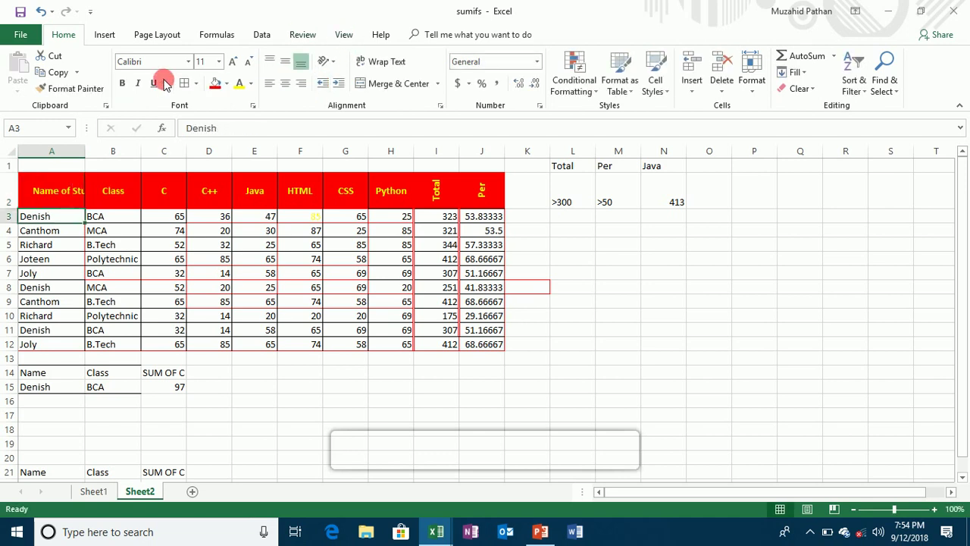
click(48, 192)
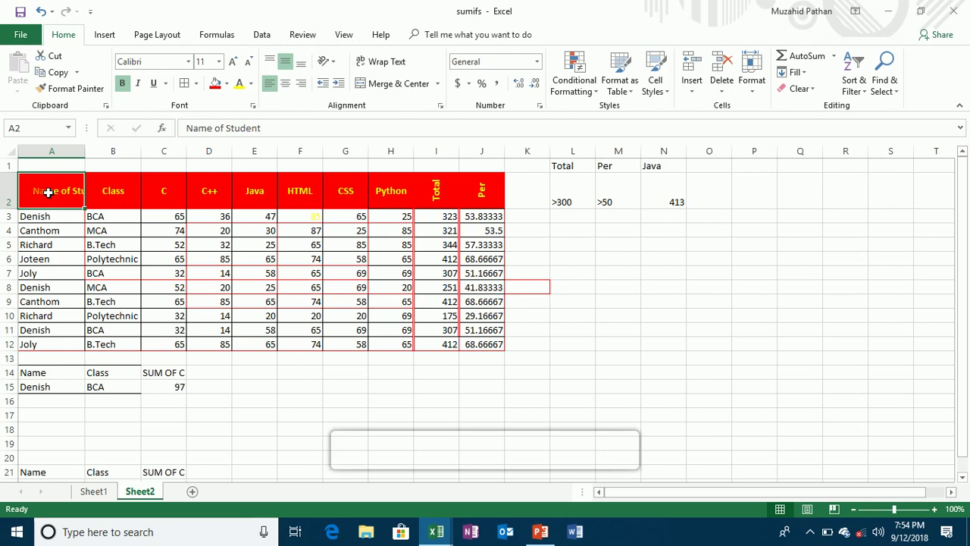
click(388, 63)
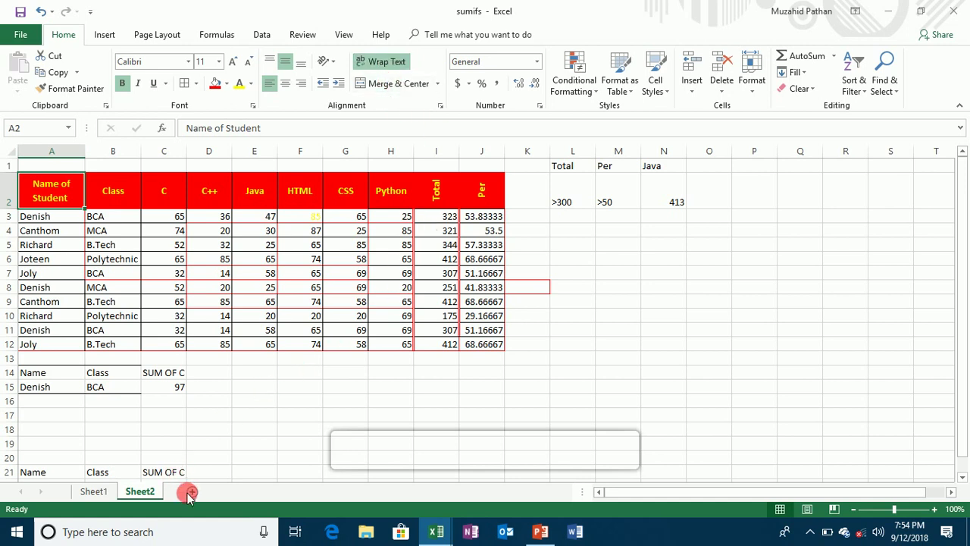
Enter the title "MS-Office 2013" in cell C14 of Sheet1
click(94, 493)
click(144, 351)
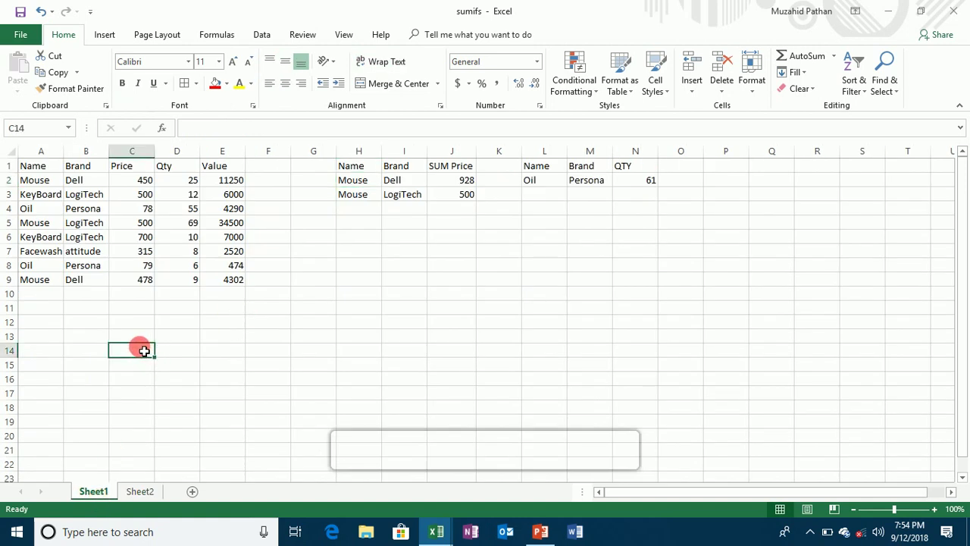
text(MIc)
key(BackSpace)
key(BackSpace)
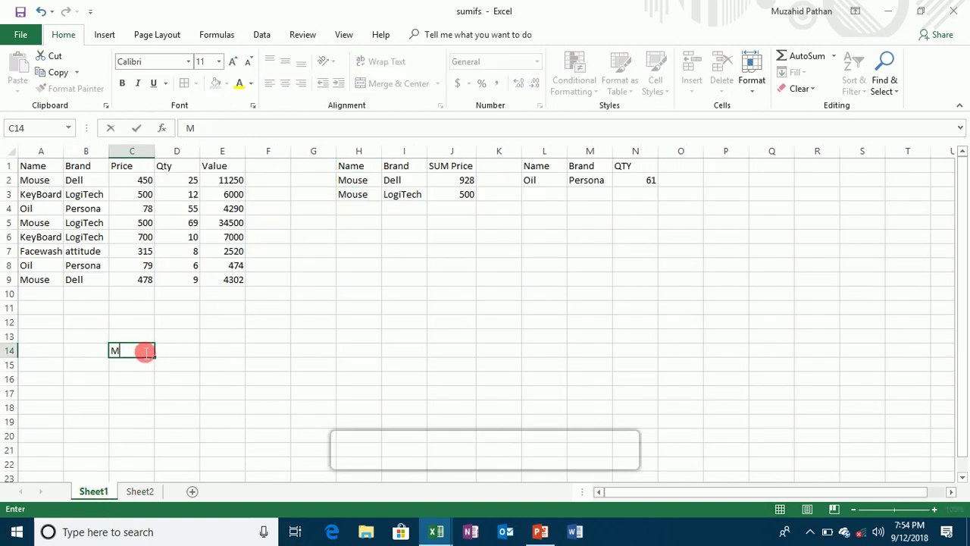
text(S-Office 201)
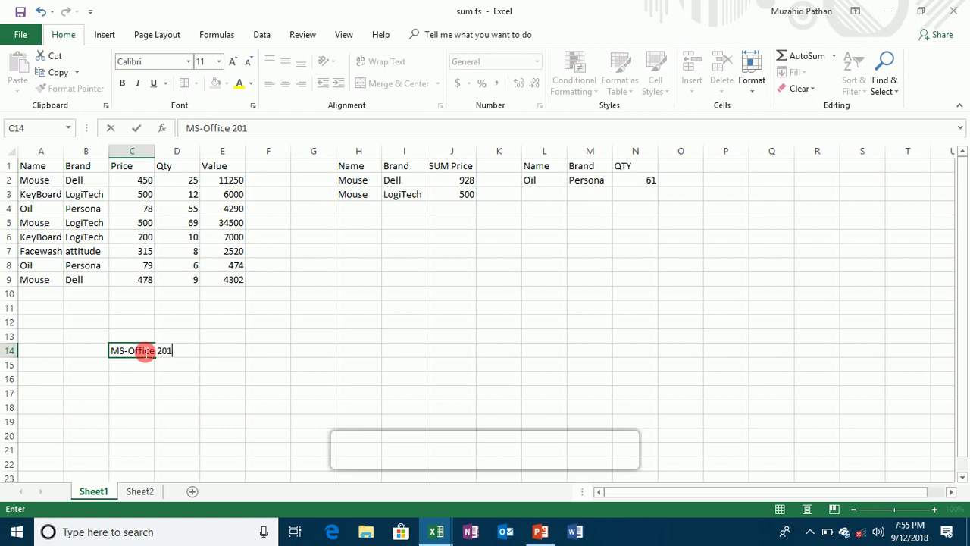
text(3)
key(Return)
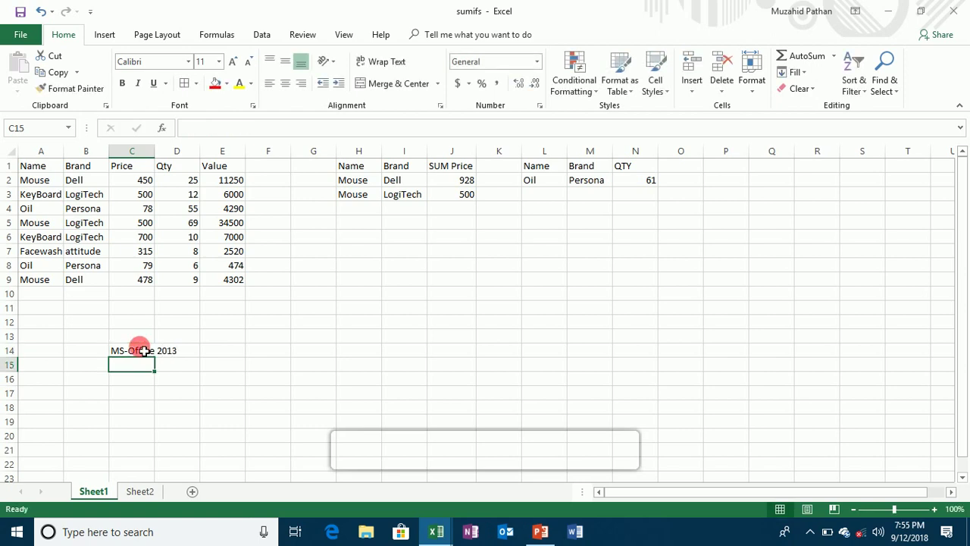
Enter the headings Word, Excel, PowerPoint and Access across cells C15:F15
text(Word)
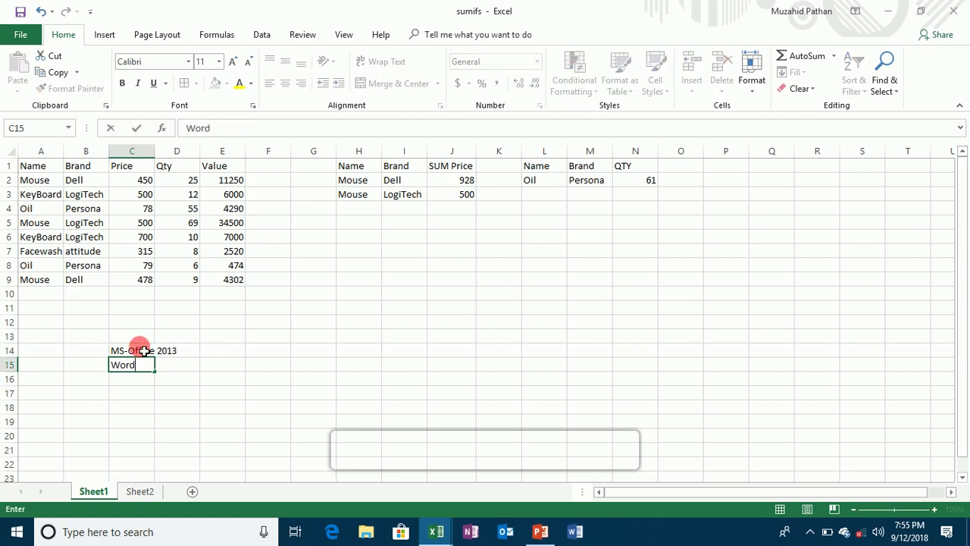
key(Tab)
text(Exc)
key(Tab)
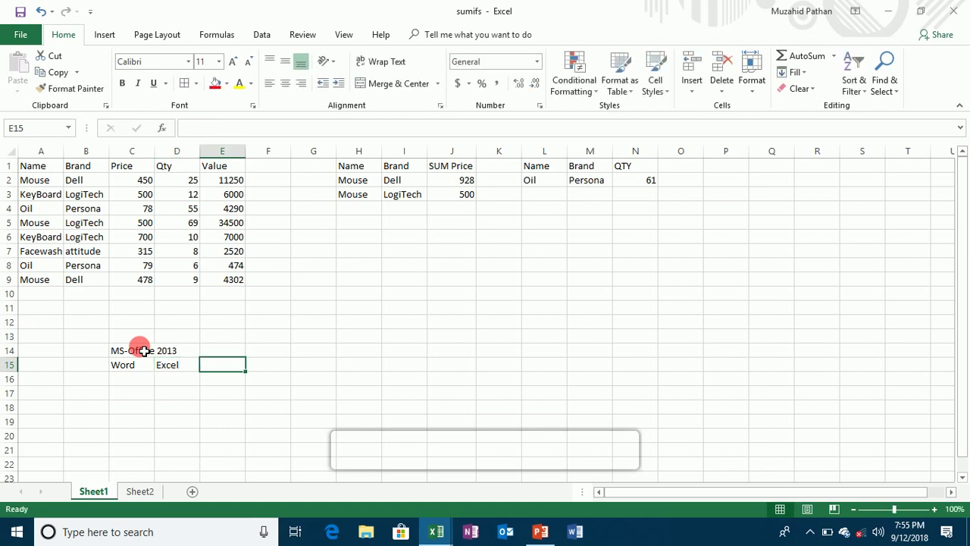
text(PowerPou)
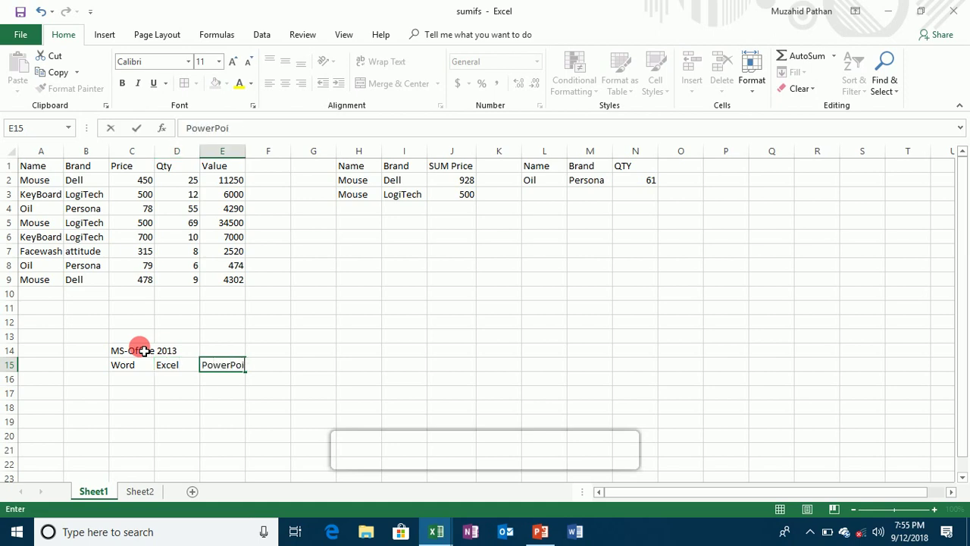
text(nt)
key(Tab)
text(Acc)
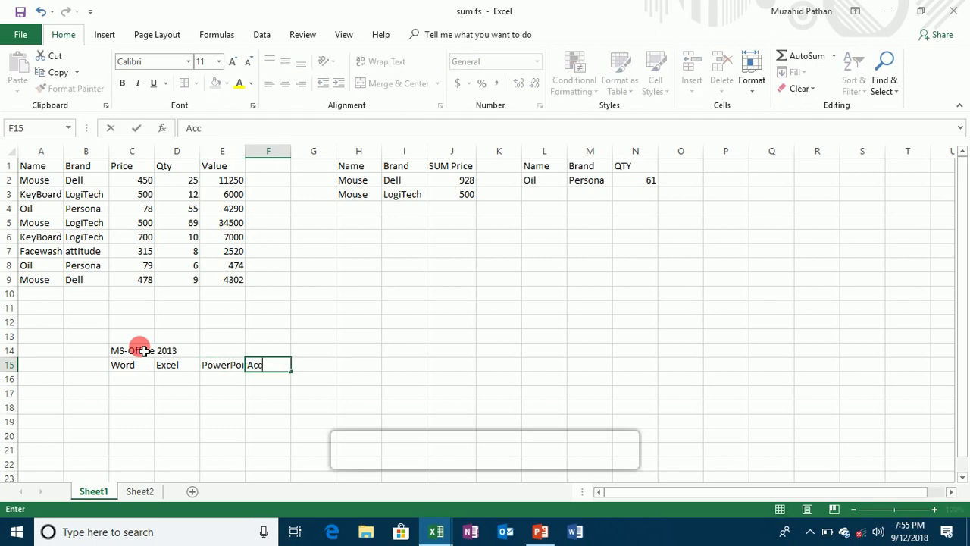
text(ess)
key(Down)
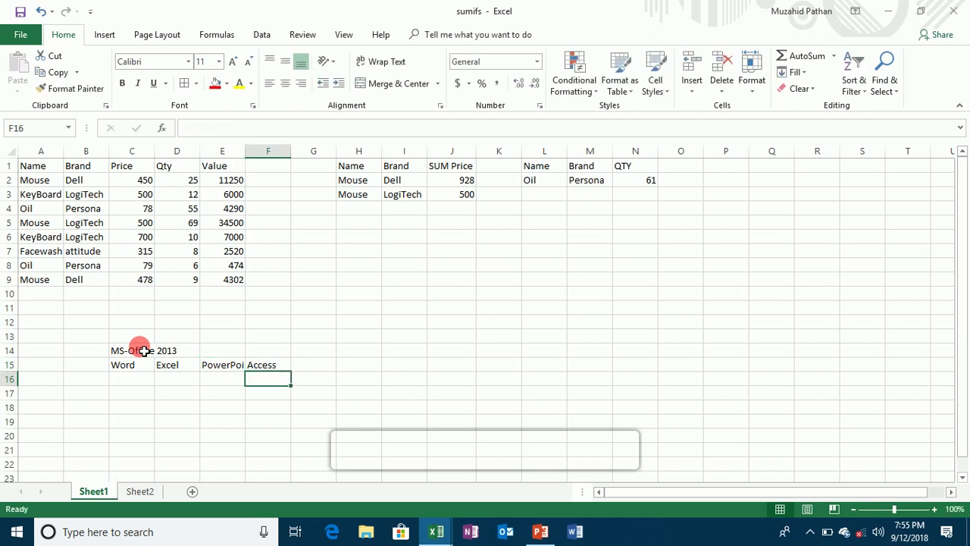
Merge and center the MS-Office 2013 title across C14:F14, above the four headings
drag(132, 350, 281, 349)
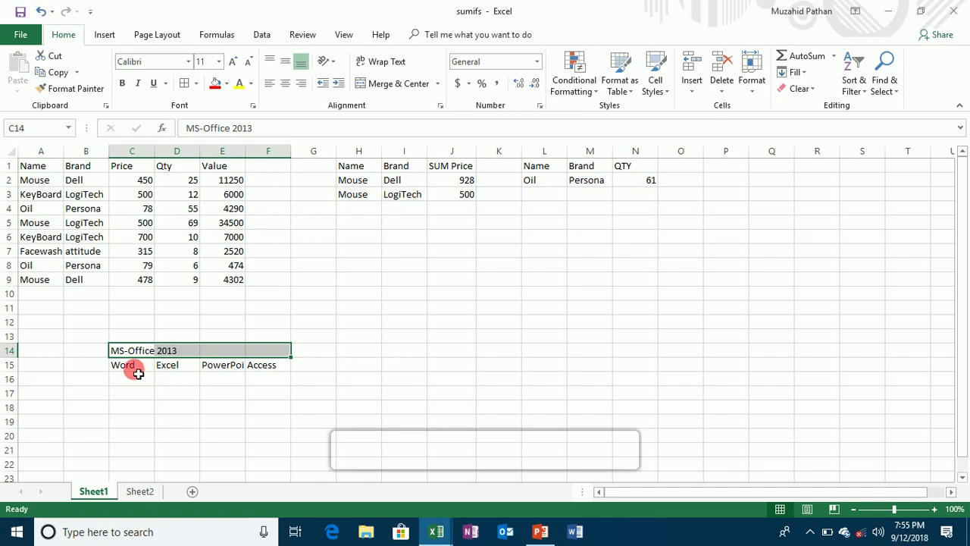
drag(138, 373, 258, 366)
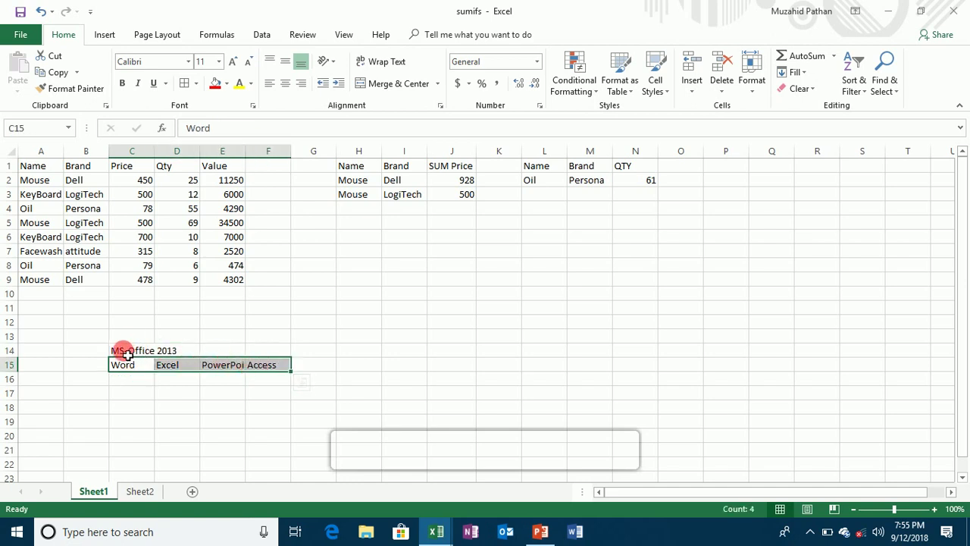
drag(125, 354, 264, 349)
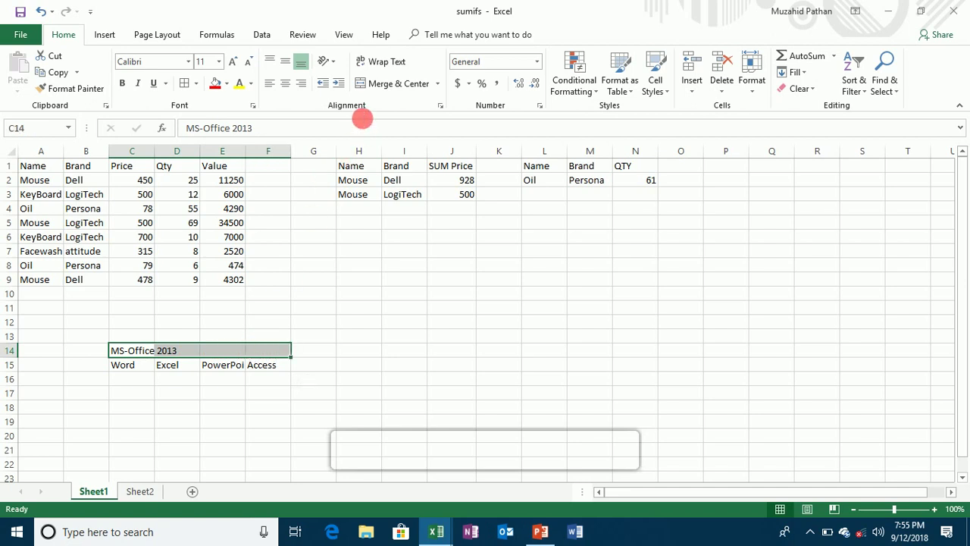
click(390, 80)
click(255, 392)
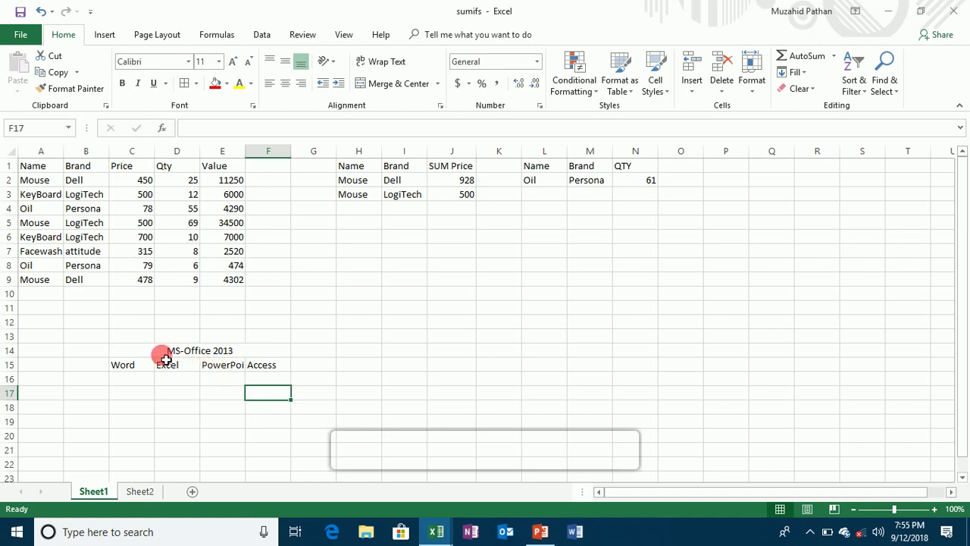
Give the title and headings in C14:F15 a yellow font color and a red fill
drag(143, 351, 177, 366)
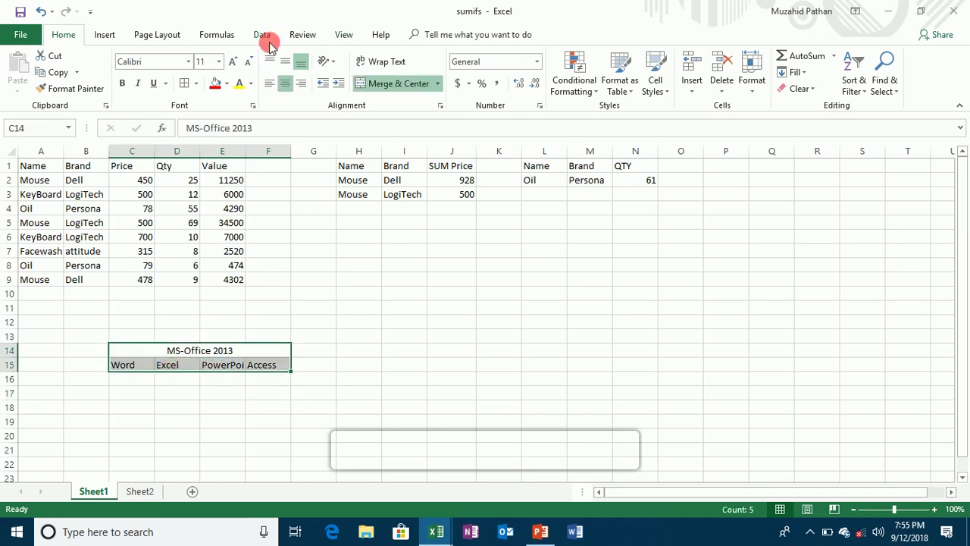
click(239, 82)
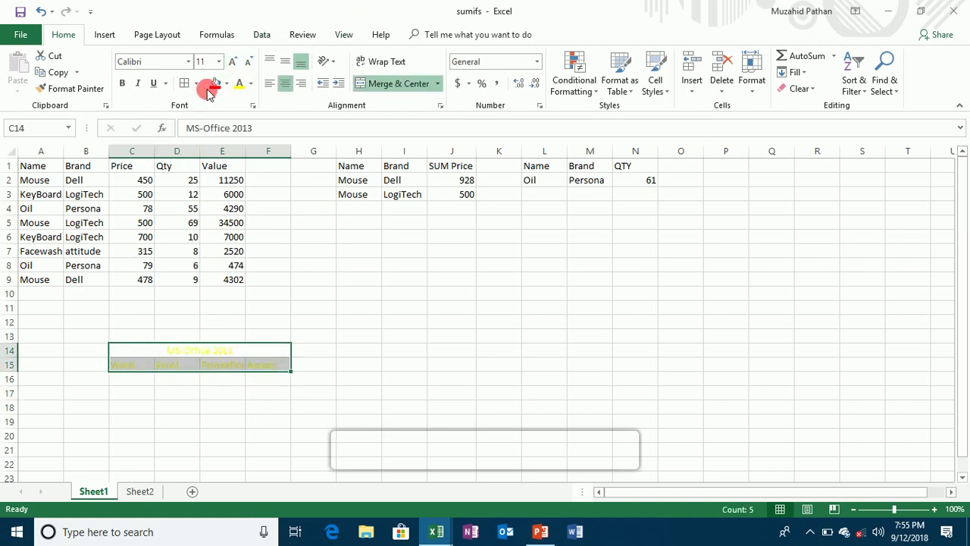
click(215, 83)
click(335, 306)
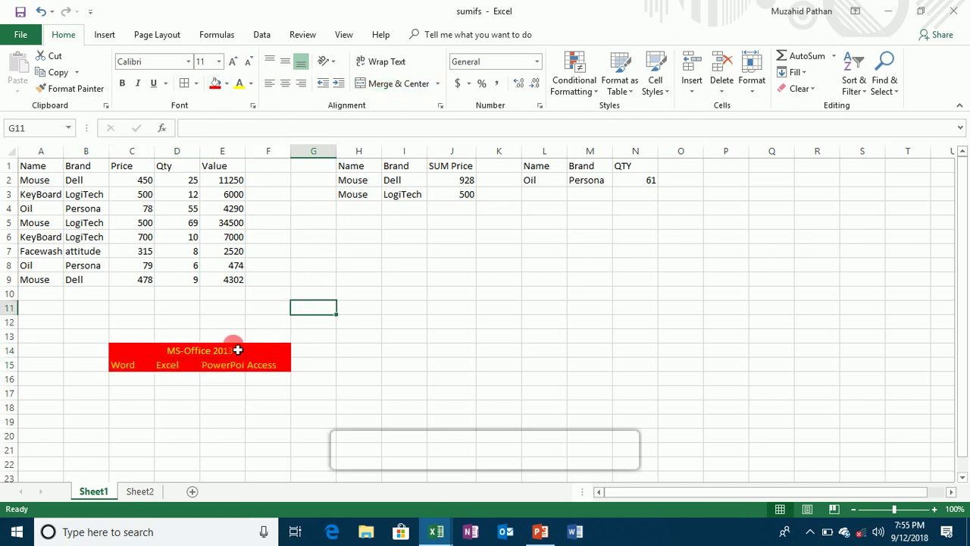
Make the merged MS-Office 2013 title in C14:F14 bold
drag(134, 354, 246, 356)
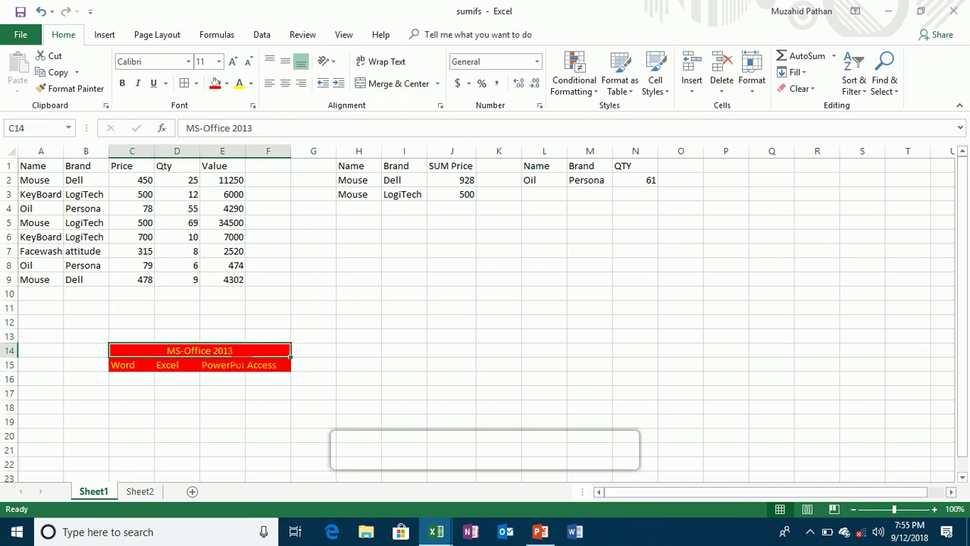
key(alt+h)
key(m)
key(c)
click(122, 82)
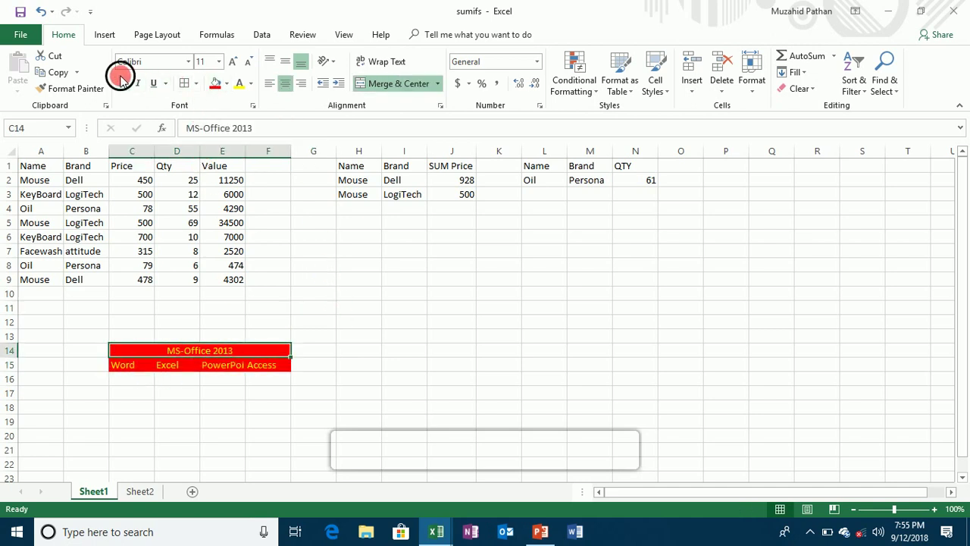
Add thin light green outline and inside borders to the MS-Office 2013 title and headings in C14:F15
click(254, 392)
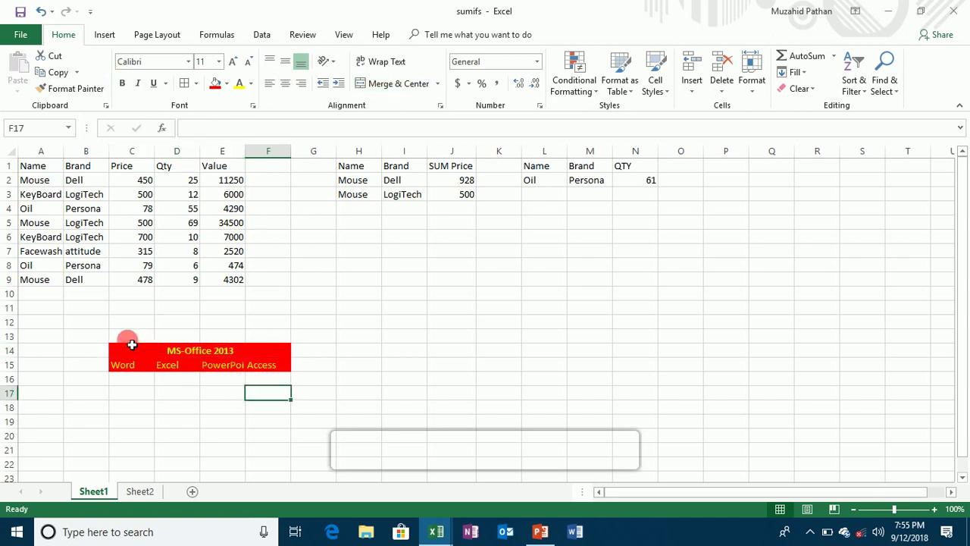
drag(129, 353, 226, 369)
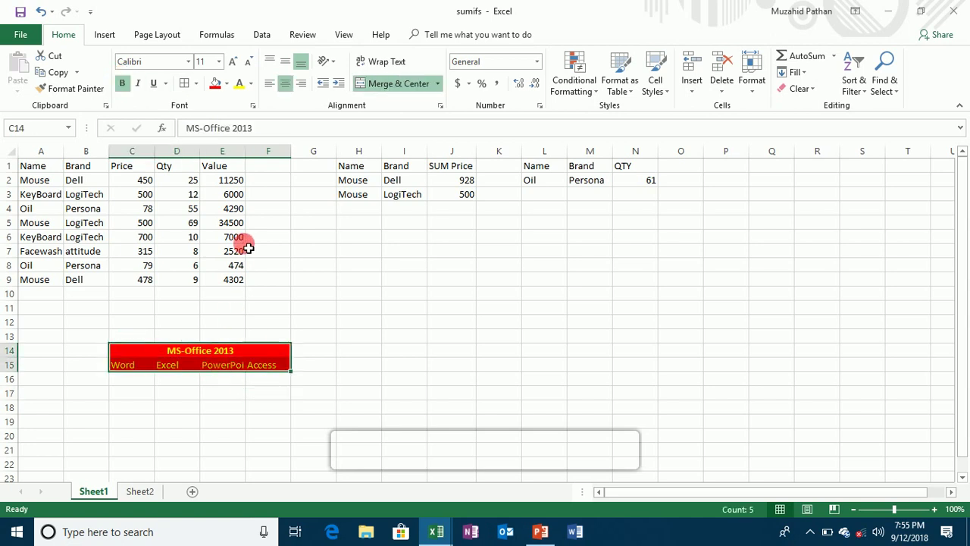
click(197, 84)
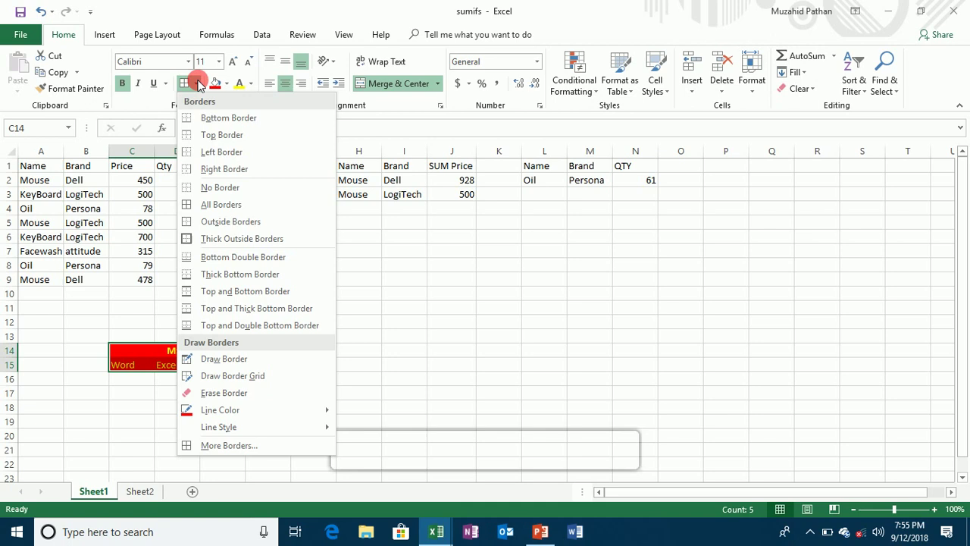
click(219, 445)
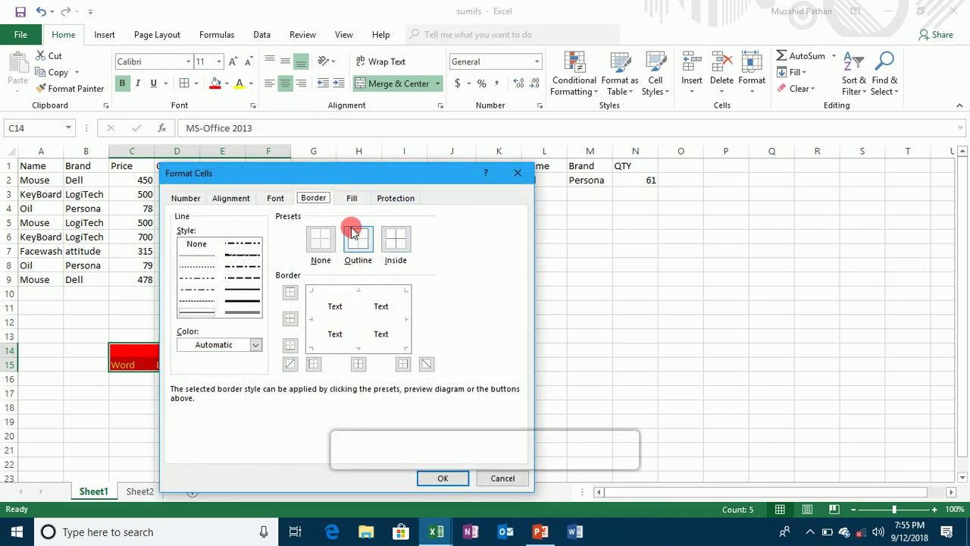
click(252, 345)
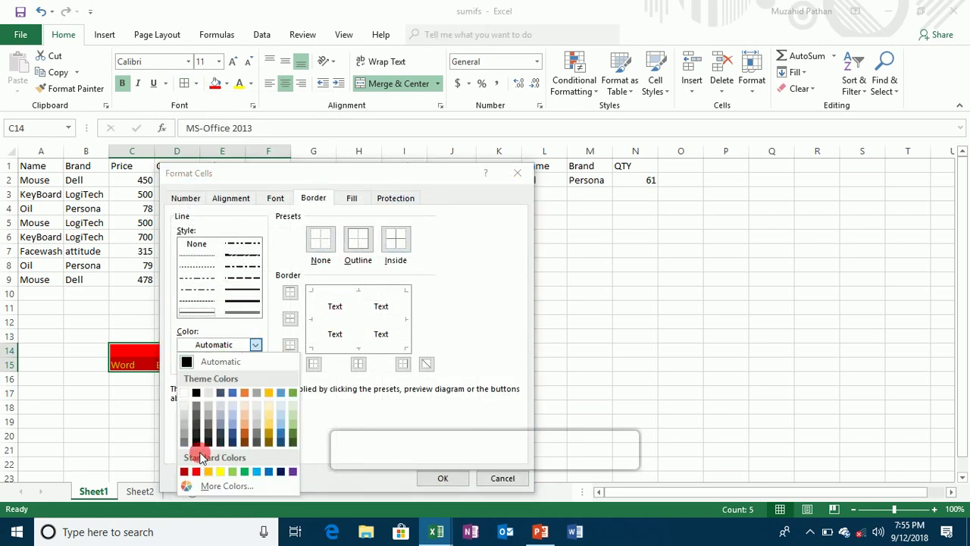
click(232, 470)
click(361, 242)
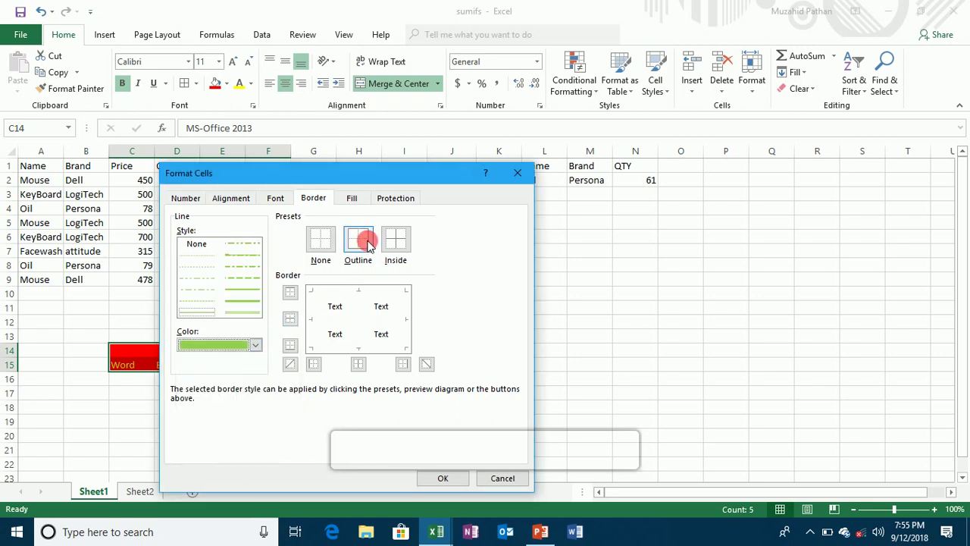
click(396, 241)
click(414, 364)
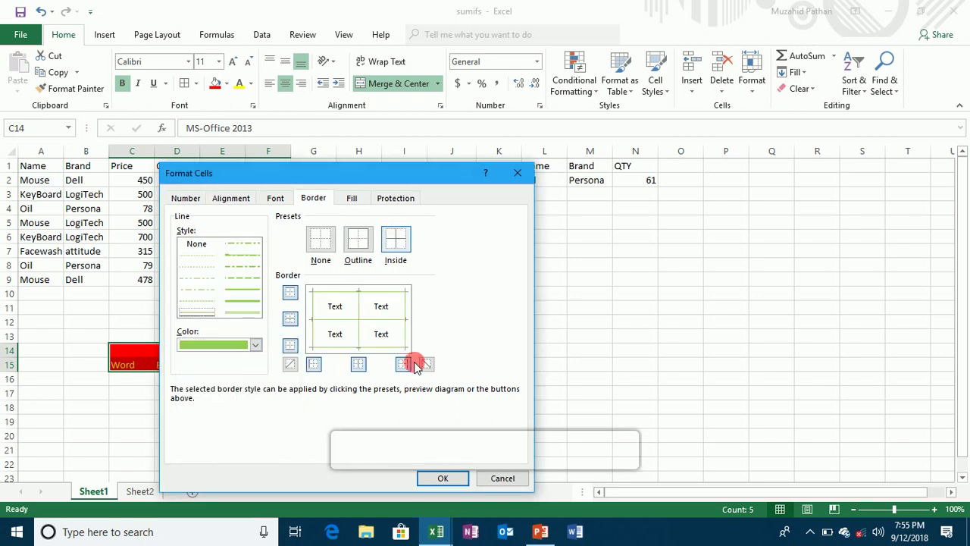
click(438, 477)
click(362, 382)
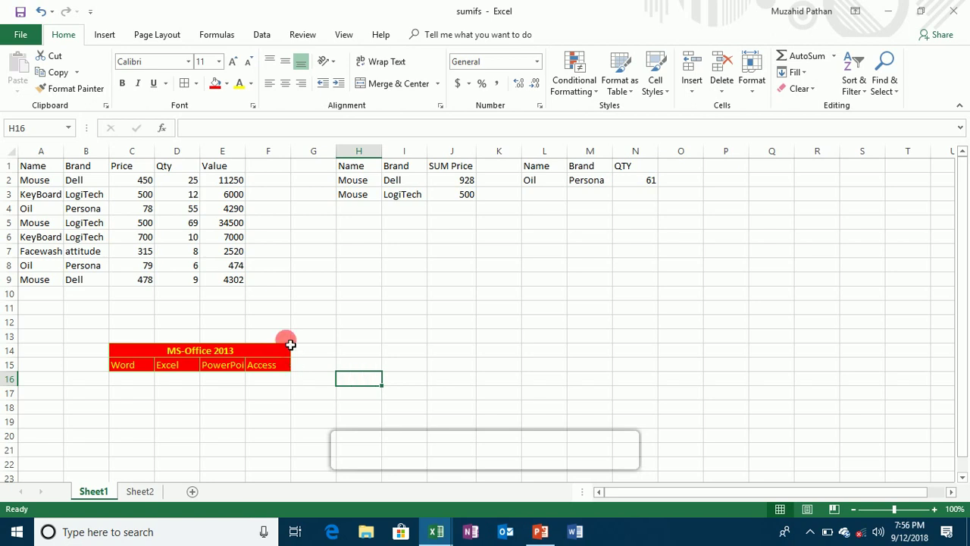
Enter the month title September in cell I13
click(403, 335)
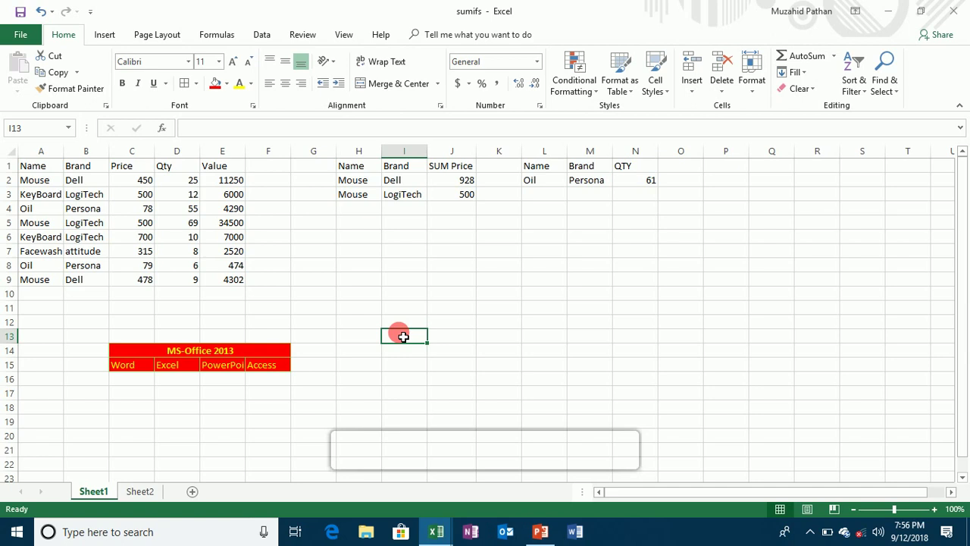
text(S)
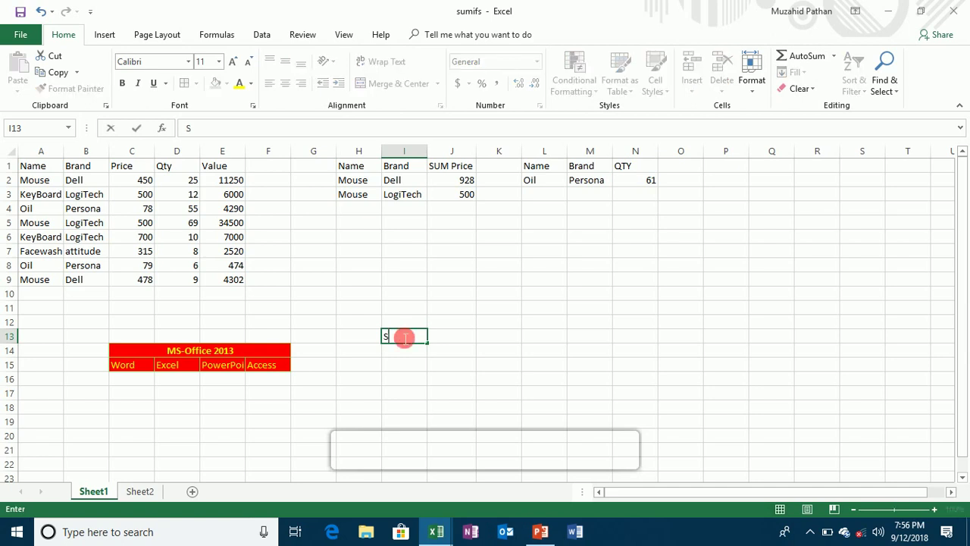
text(eptember)
key(Return)
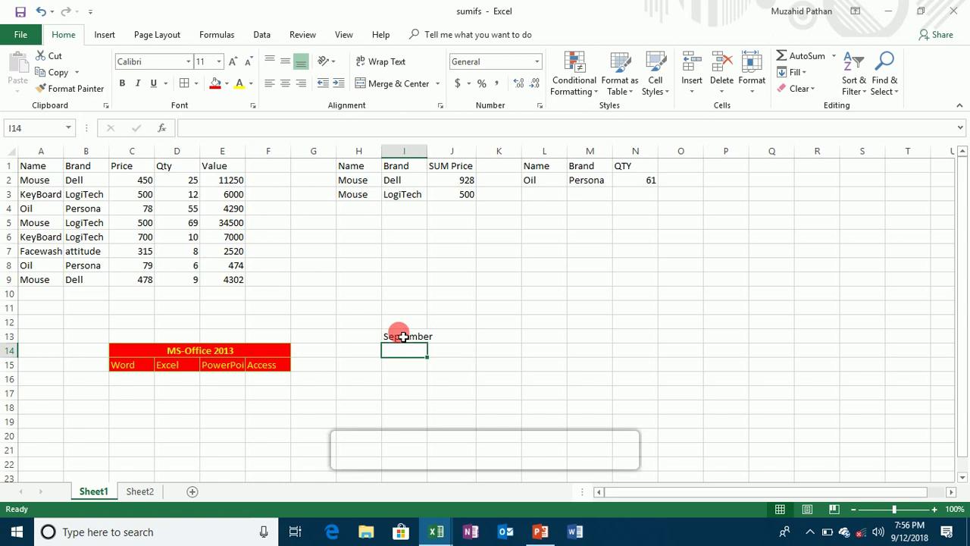
Enter Mon and Tue in I14:J14 and fill the weekday series across to Sun in O14
text(Mon)
key(Tab)
text(Tue)
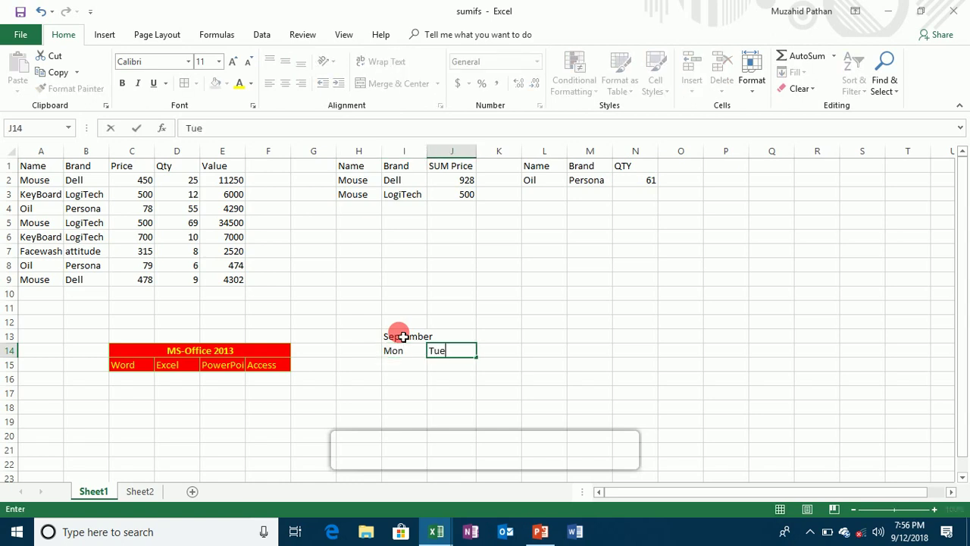
key(ctrl+Return)
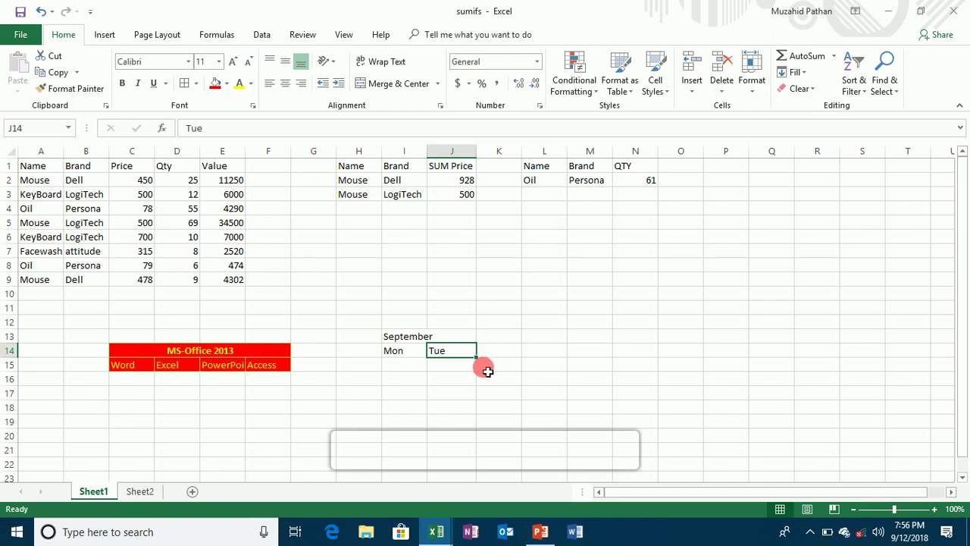
drag(476, 355, 702, 365)
Check the system calendar for September 2018, and enter 1 and 2 under Sat and Sun in N15:O15
click(410, 366)
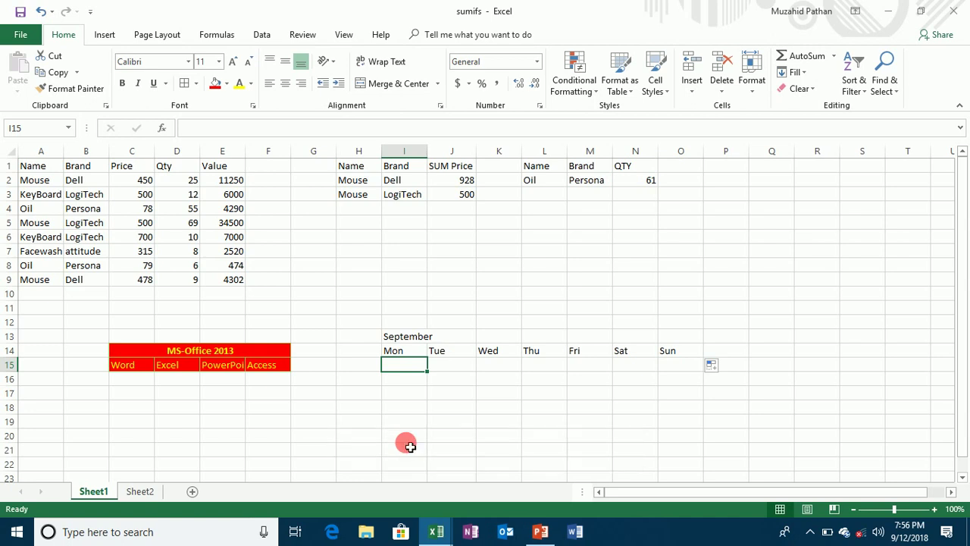
key(Right)
key(Right)
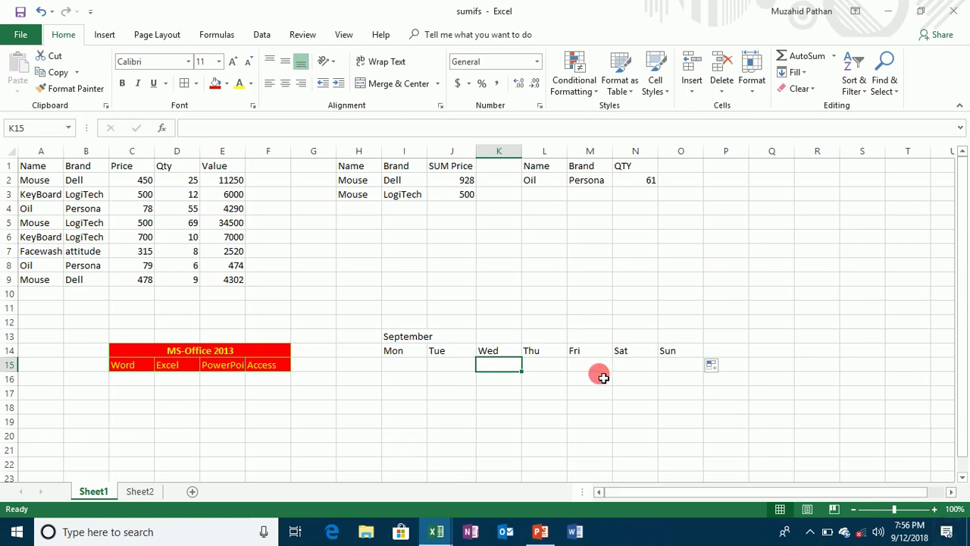
click(505, 382)
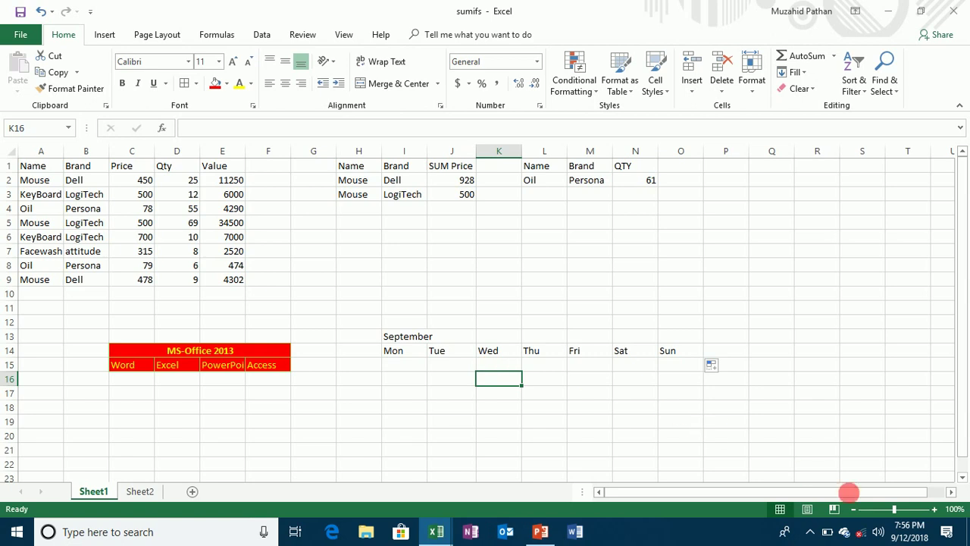
click(907, 529)
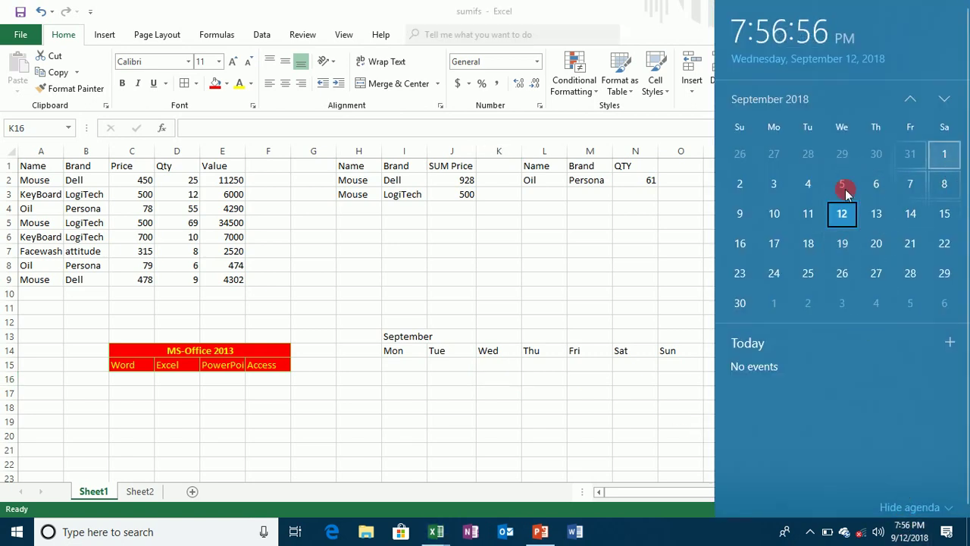
click(626, 364)
click(630, 366)
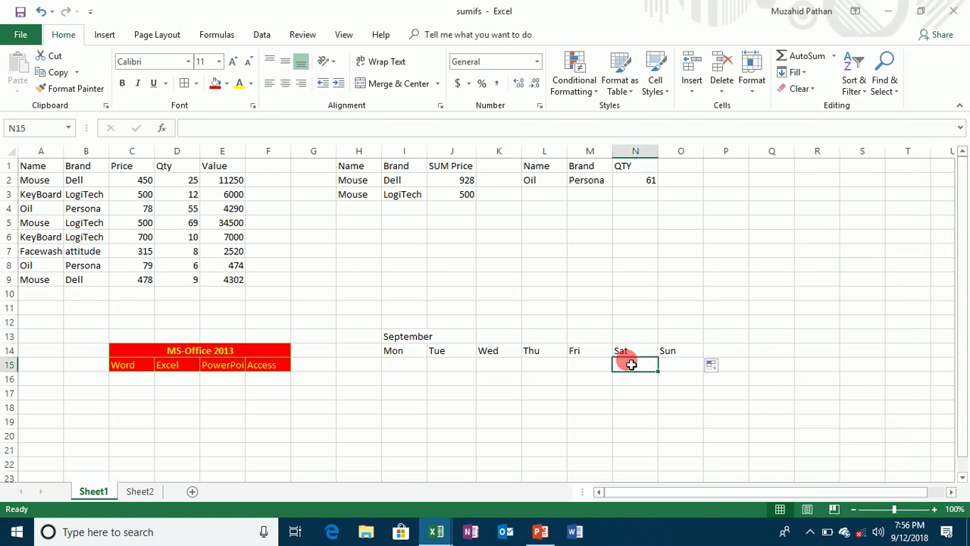
text(1)
key(Tab)
text(2)
click(629, 350)
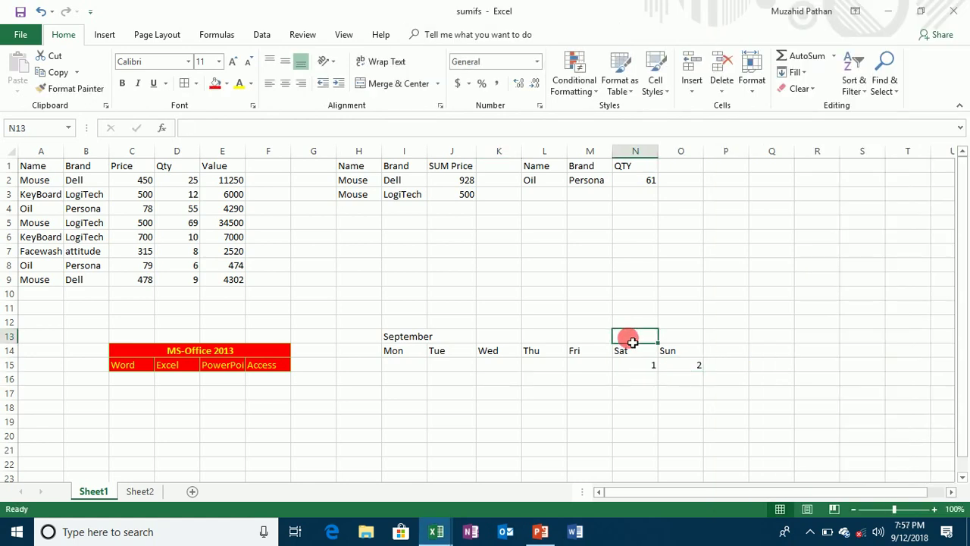
key(Left)
key(Left)
key(Left)
double_click(629, 371)
double_click(631, 373)
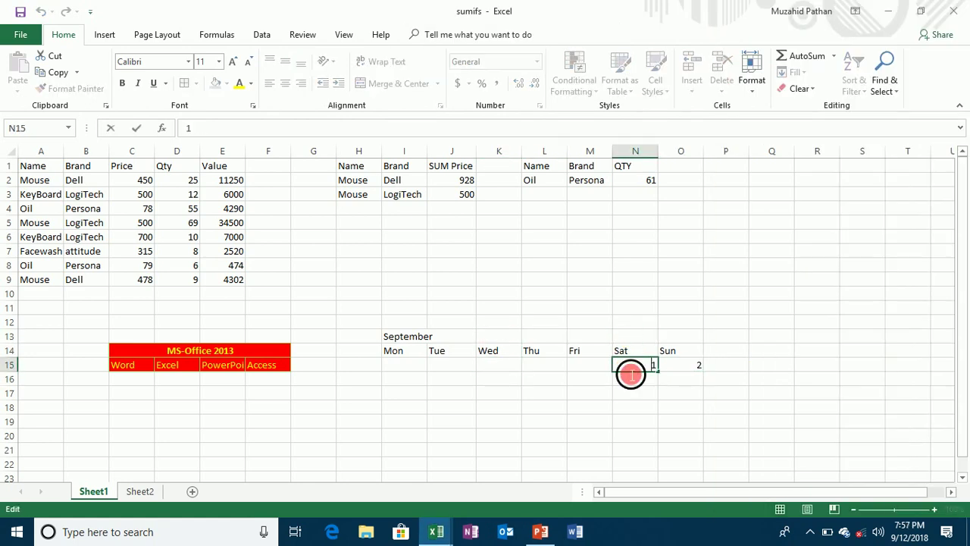
key(Return)
Enter the dates 3 to 9 from Mon to Sun across I16:O16
key(Left)
key(Left)
key(Left)
key(Left)
key(Left)
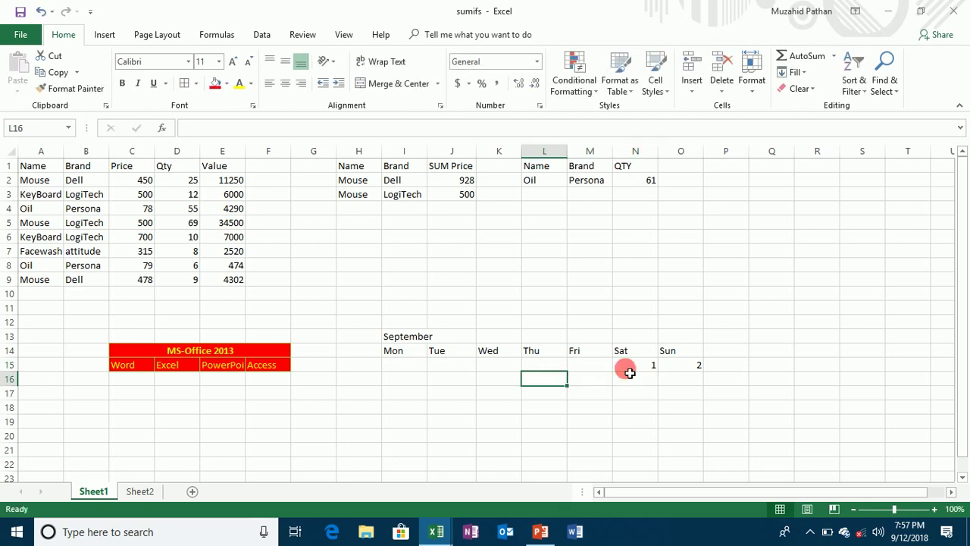
text(3)
key(Right)
text(4)
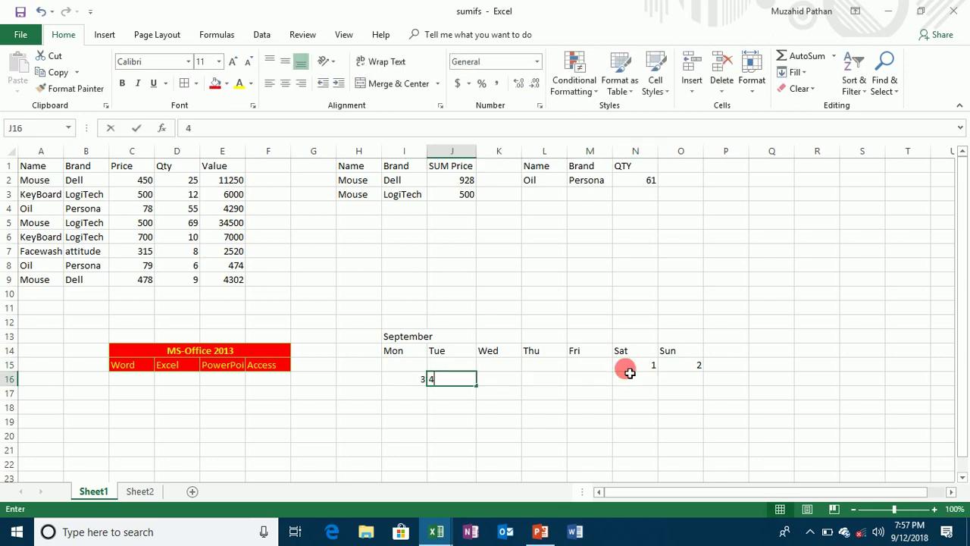
key(Right)
text(5)
key(Right)
text(6)
key(Right)
text(7)
key(Right)
text(8)
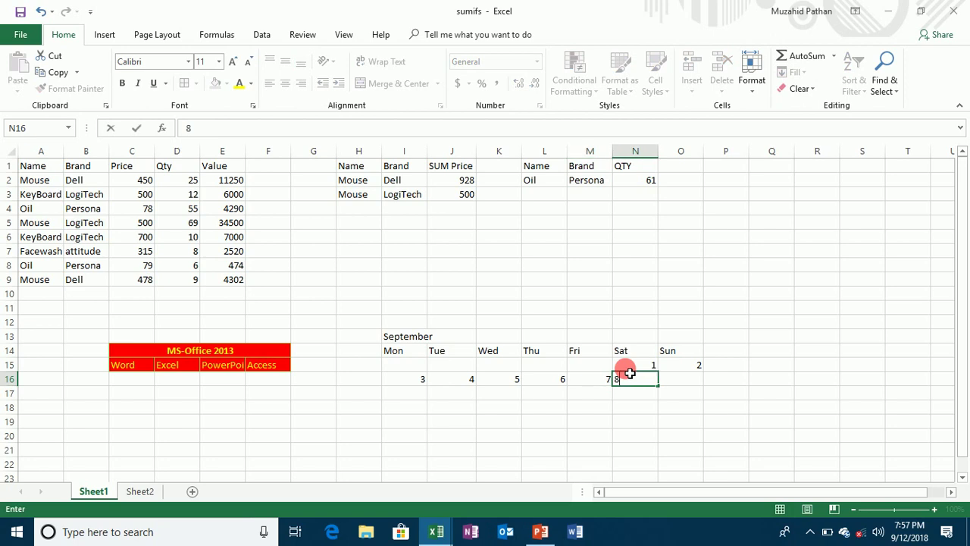
key(Right)
text(9)
Enter the dates 10 to 16 from Mon to Sun across I17:O17
key(Right)
key(Down)
key(Left)
key(Left)
key(Left)
key(Left)
key(Left)
key(Left)
key(Left)
key(Left)
key(Left)
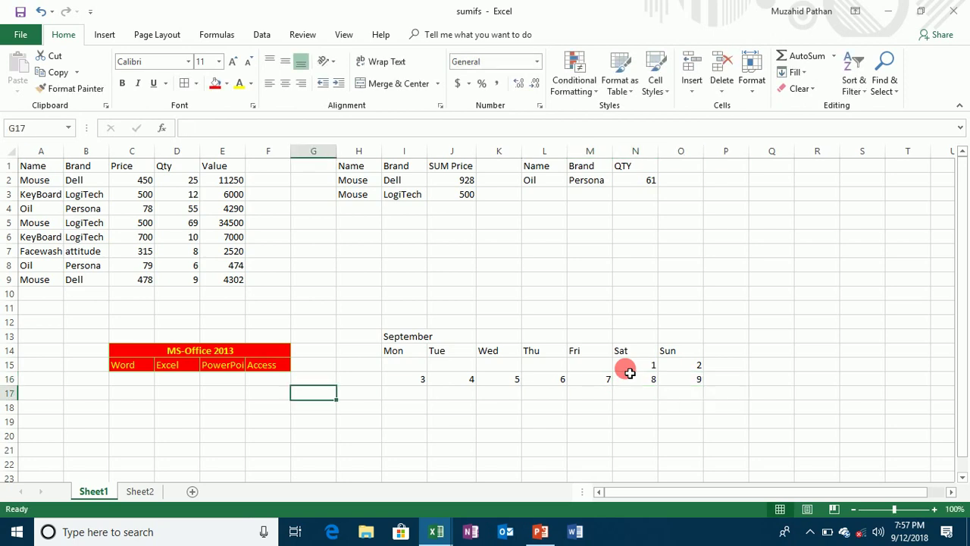
key(Right)
key(Right)
text(10)
key(Right)
text(11)
key(Right)
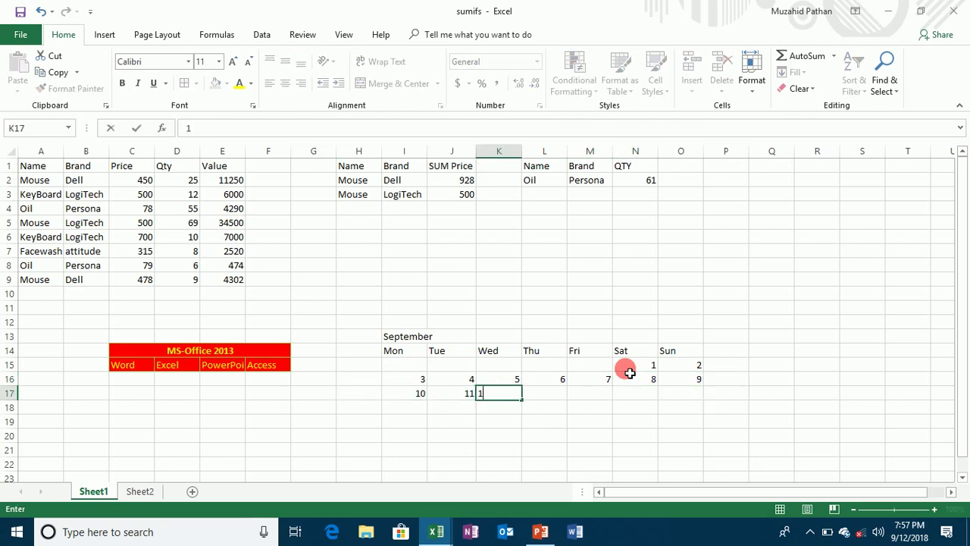
text(12)
key(Right)
text(13)
key(Right)
text(14)
key(Right)
text(15)
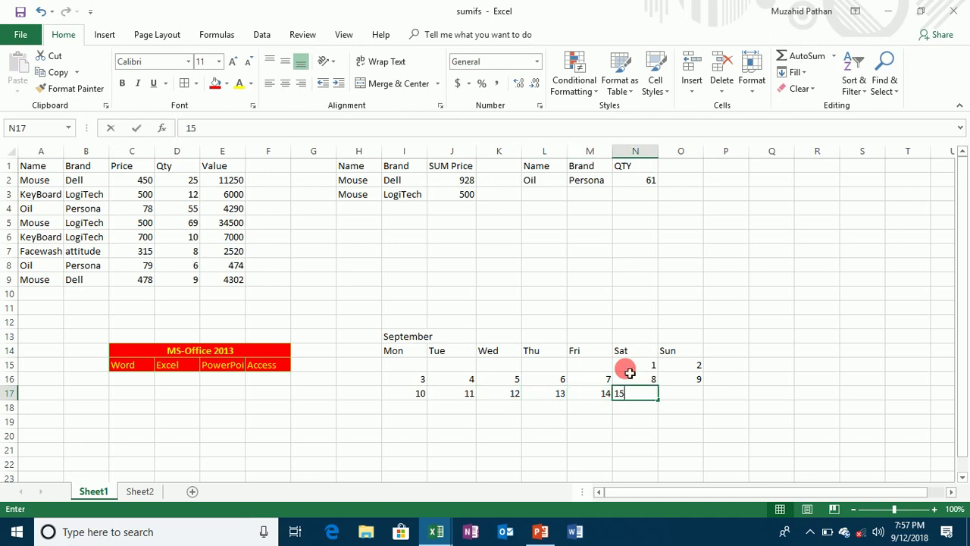
key(Right)
text(16)
Enter the dates 17 to 23 from Mon to Sun across I18:O18
key(Down)
key(Left)
key(Left)
key(Left)
key(Left)
key(Left)
key(Left)
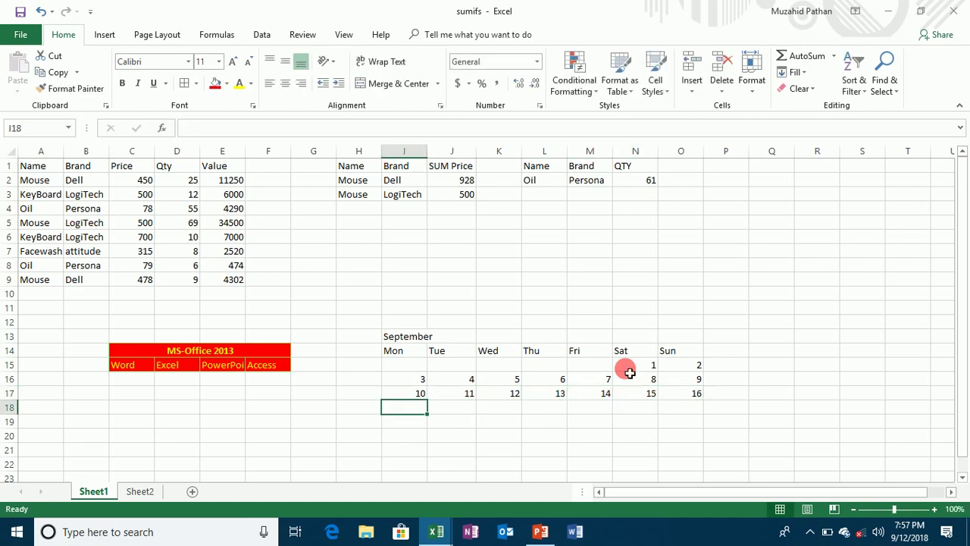
text(17)
key(Right)
text(18)
key(Right)
text(19)
key(Right)
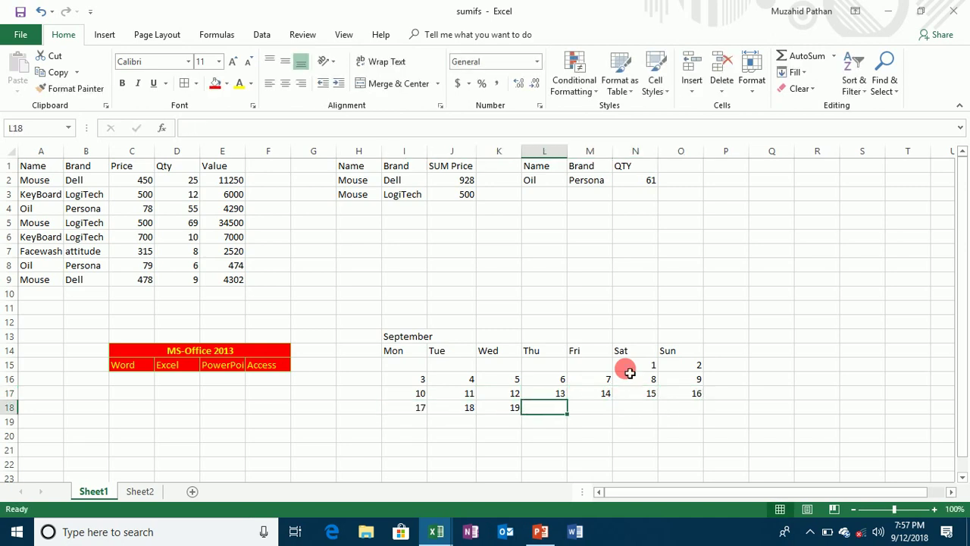
text(20)
key(Right)
text(21)
key(Right)
text(22)
key(Right)
text(23)
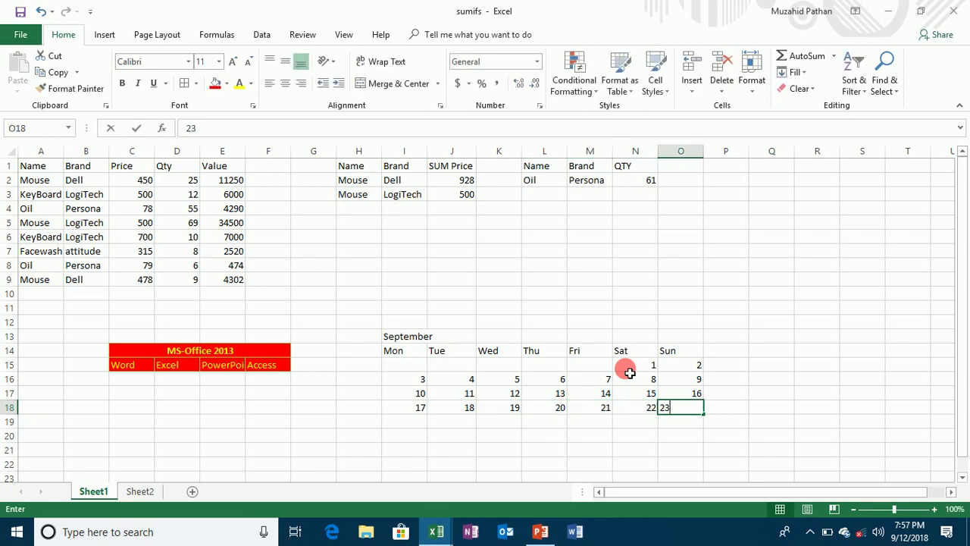
Enter the dates 24 to 30 from Mon to Sun across I19:O19
key(Right)
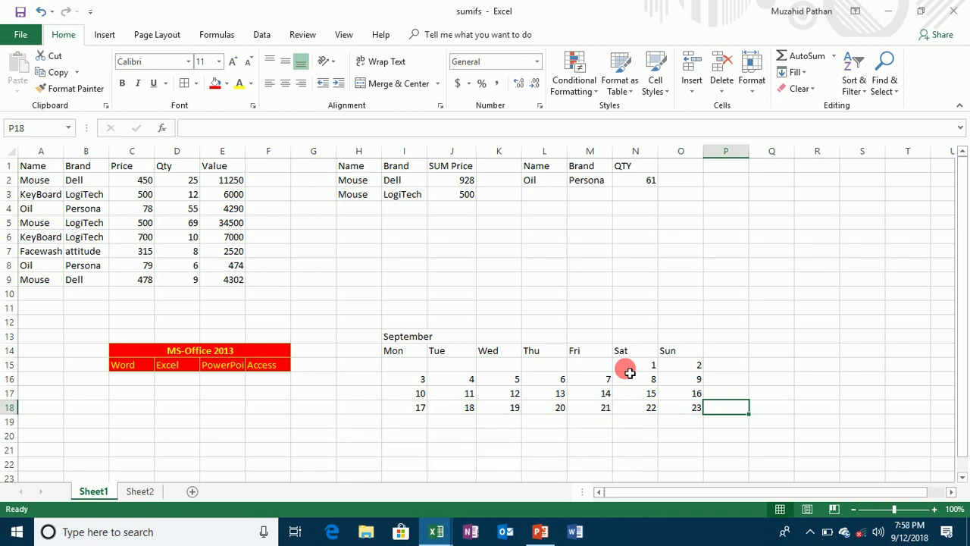
key(Down)
key(Left)
key(Left)
key(Left)
key(Left)
key(Left)
key(Left)
key(Left)
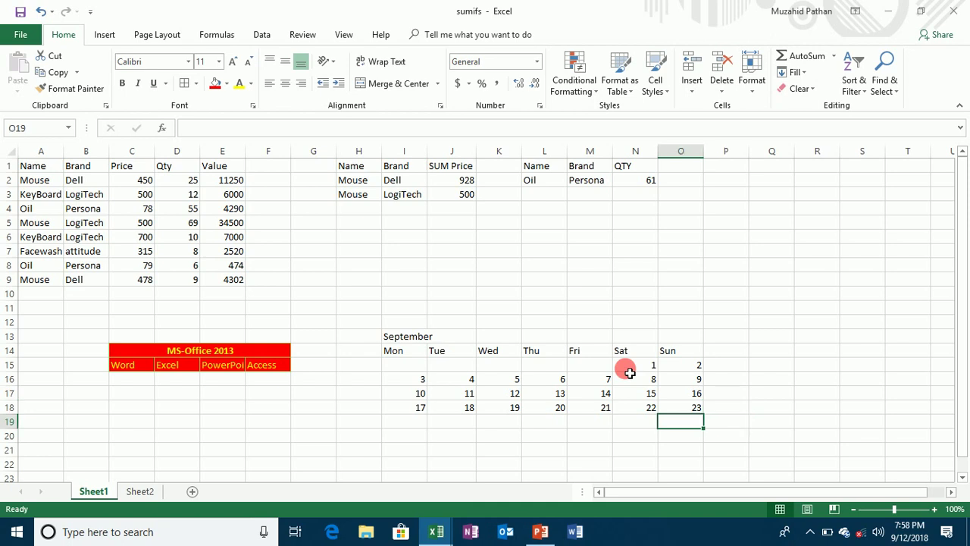
text(24)
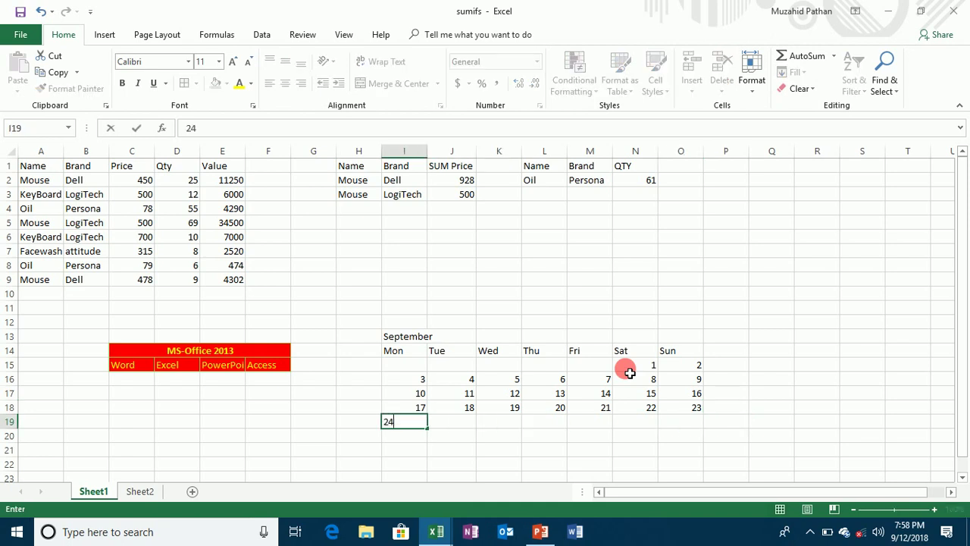
key(Tab)
text(25)
key(Tab)
text(260)
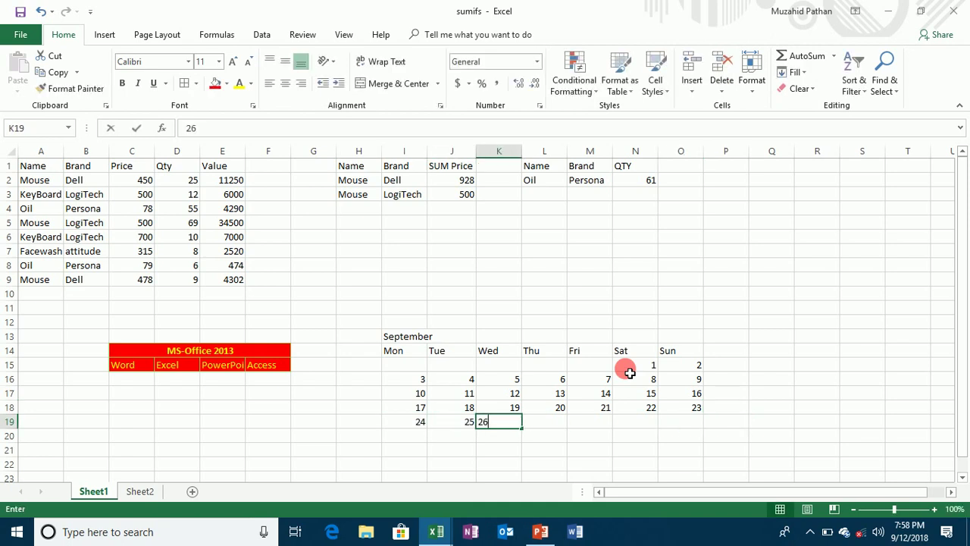
key(Tab)
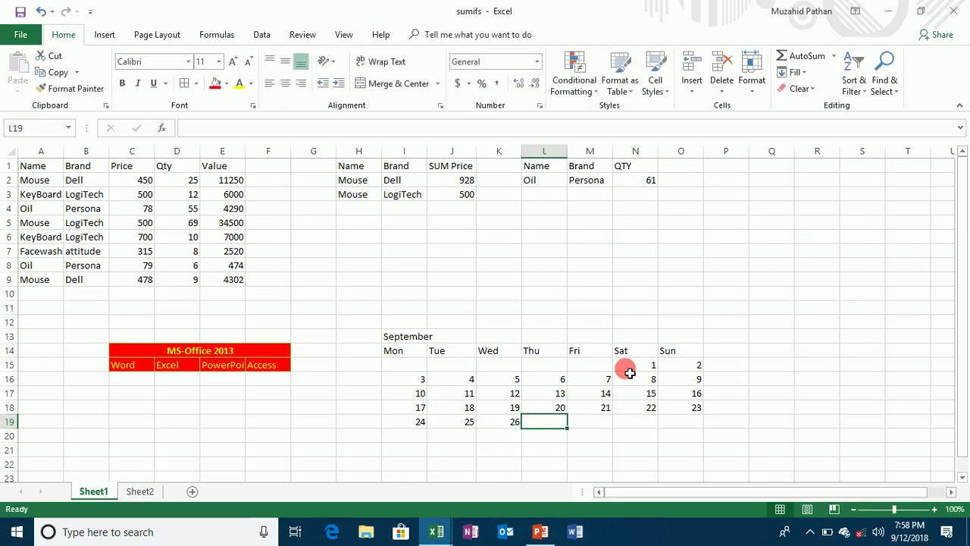
text(27)
key(Tab)
text(28)
key(Tab)
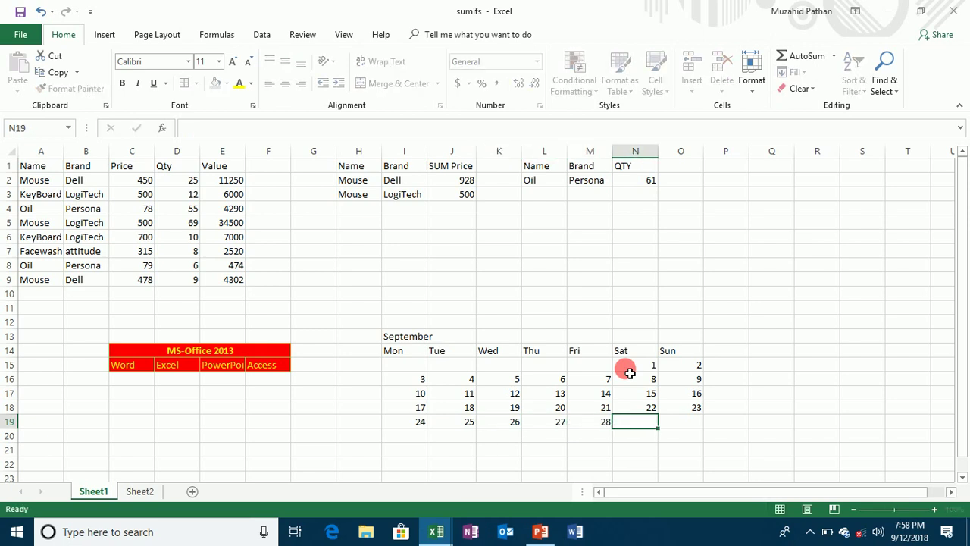
text(29)
key(Tab)
text(3)
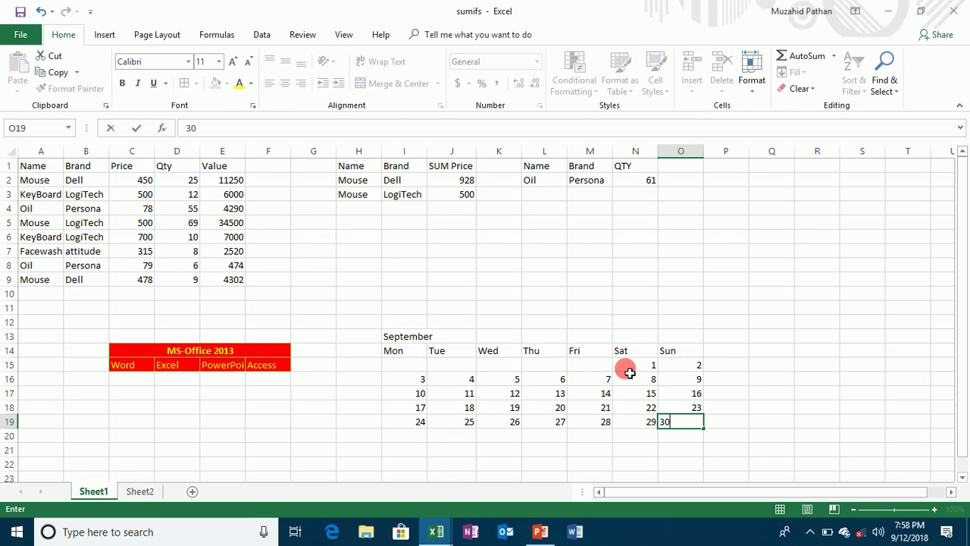
key(Return)
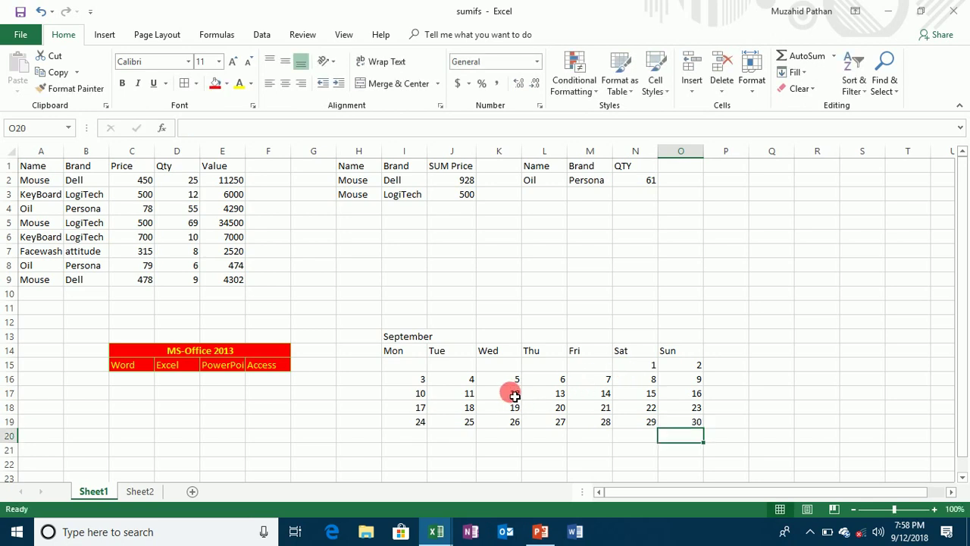
Merge and center the September title across I13:O13, above the weekday headings
click(403, 339)
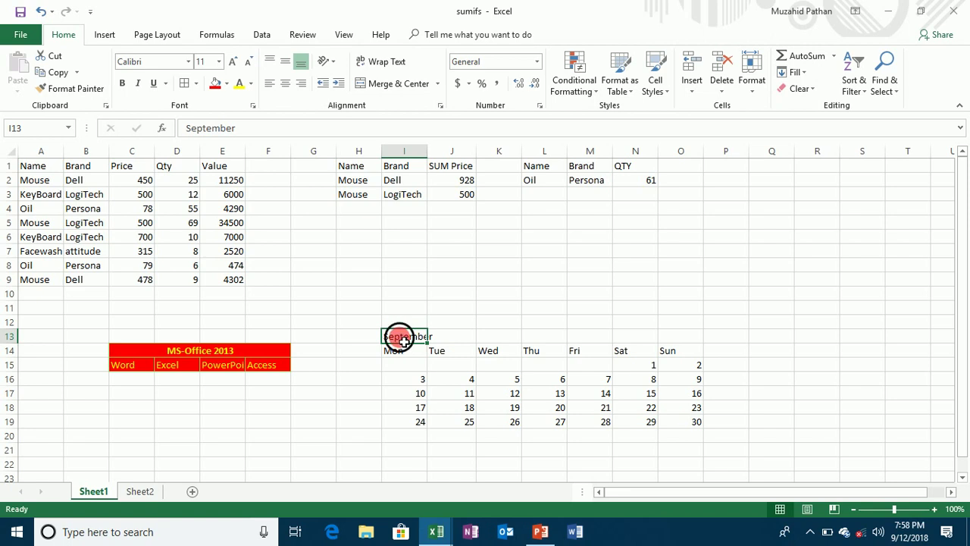
drag(404, 341, 671, 346)
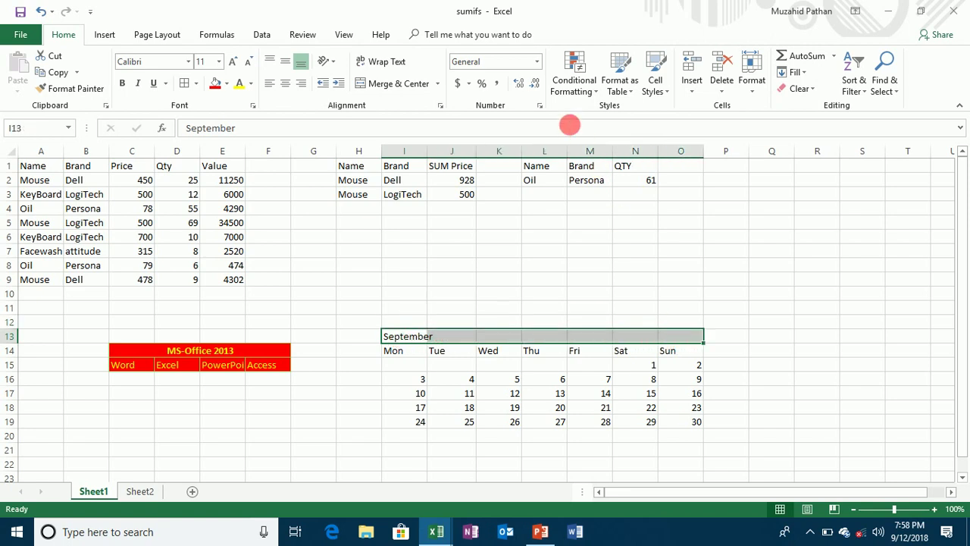
click(381, 83)
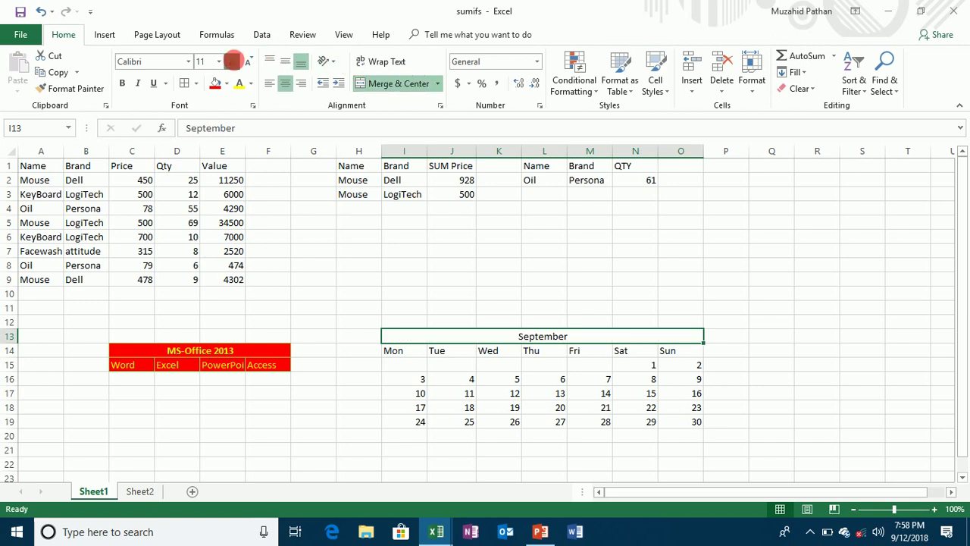
Enlarge the September title to font size 28 and give it a red fill with yellow text
click(233, 61)
click(233, 61)
click(232, 61)
click(233, 61)
click(233, 61)
click(232, 61)
click(233, 61)
click(233, 60)
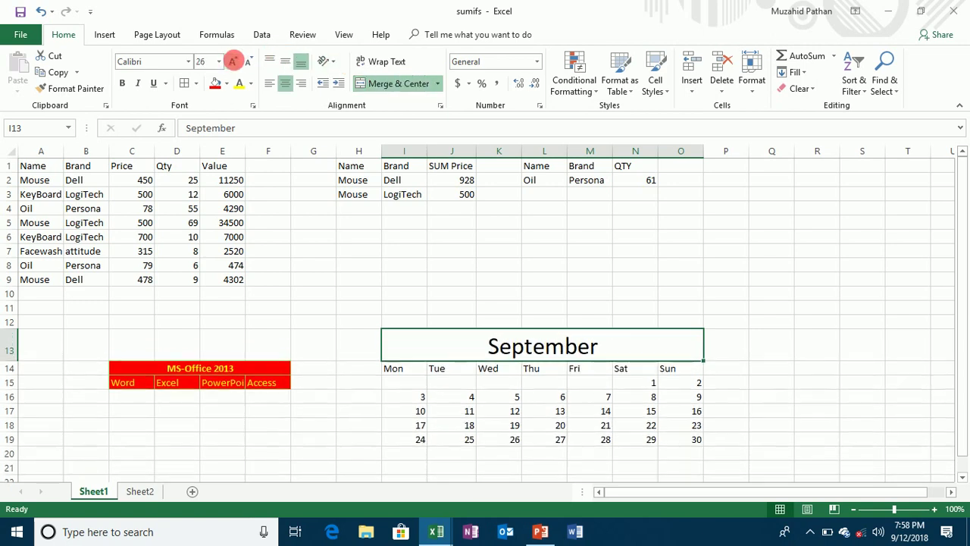
click(233, 61)
click(215, 85)
click(239, 84)
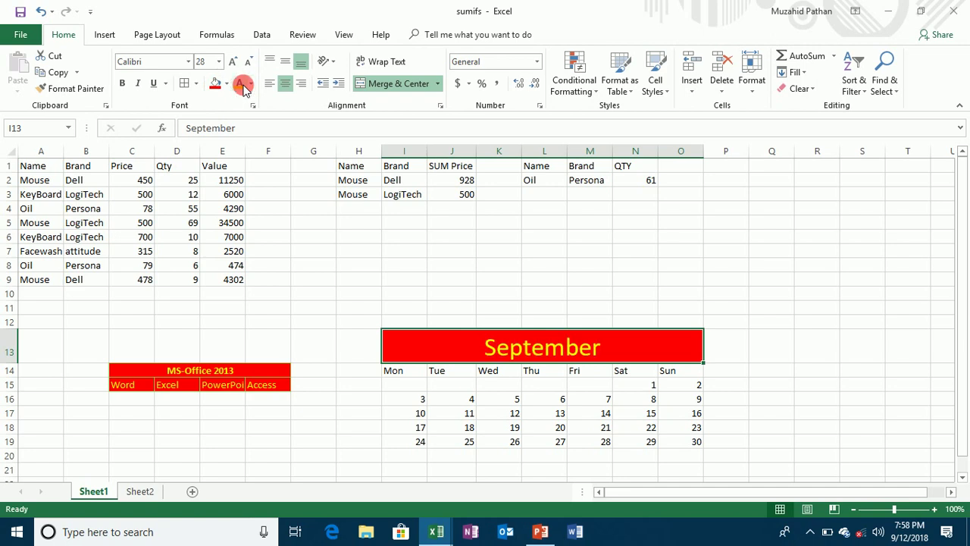
Color the calendar's weekdays and dates in I14:O19 with blue text on an orange fill
click(399, 374)
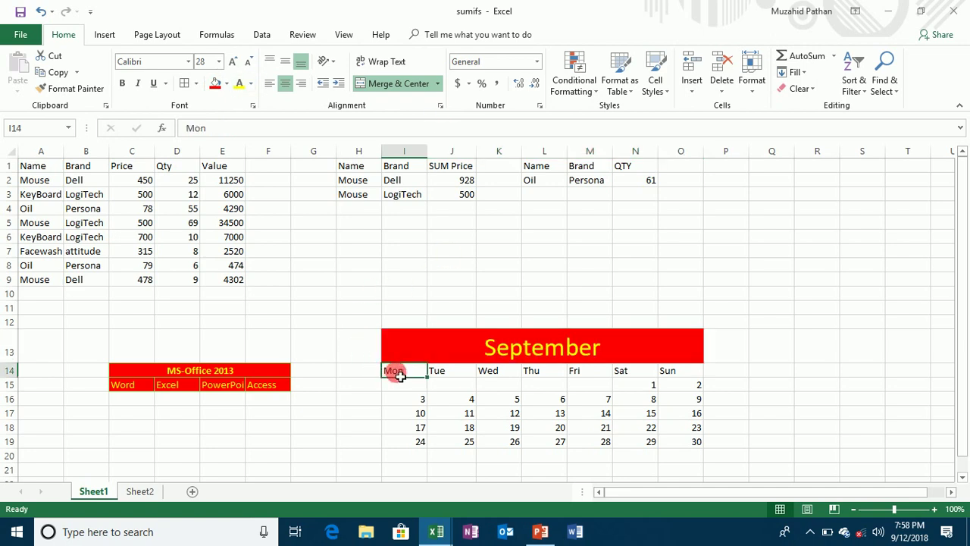
drag(398, 374, 689, 446)
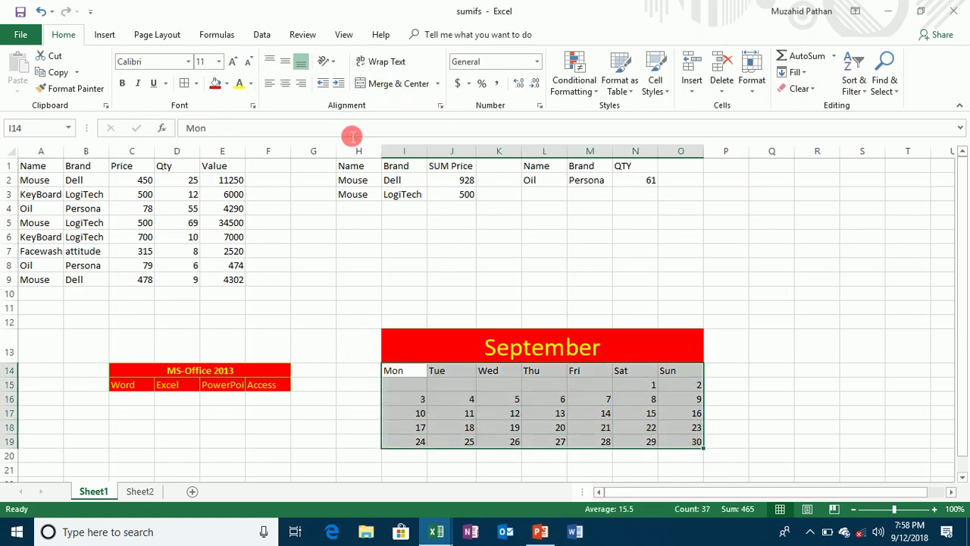
click(251, 83)
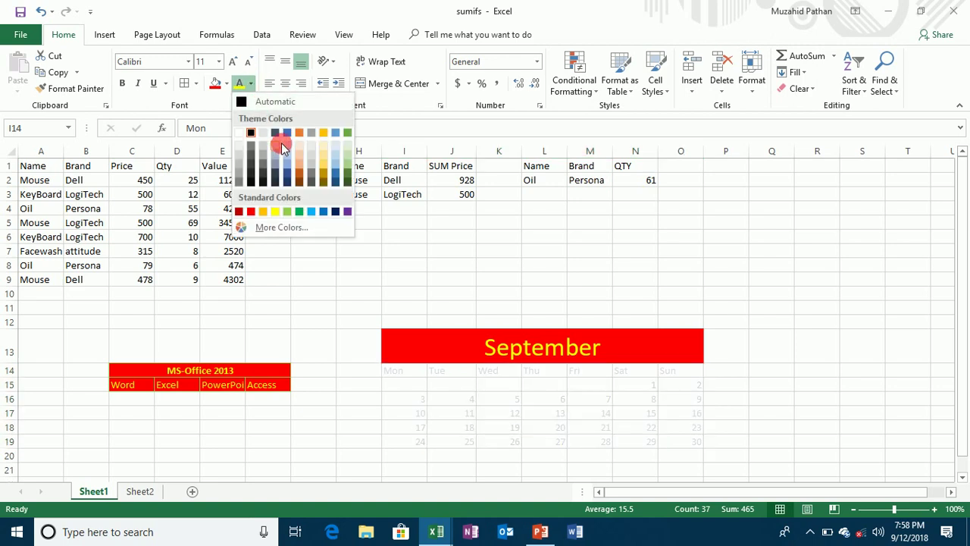
click(287, 134)
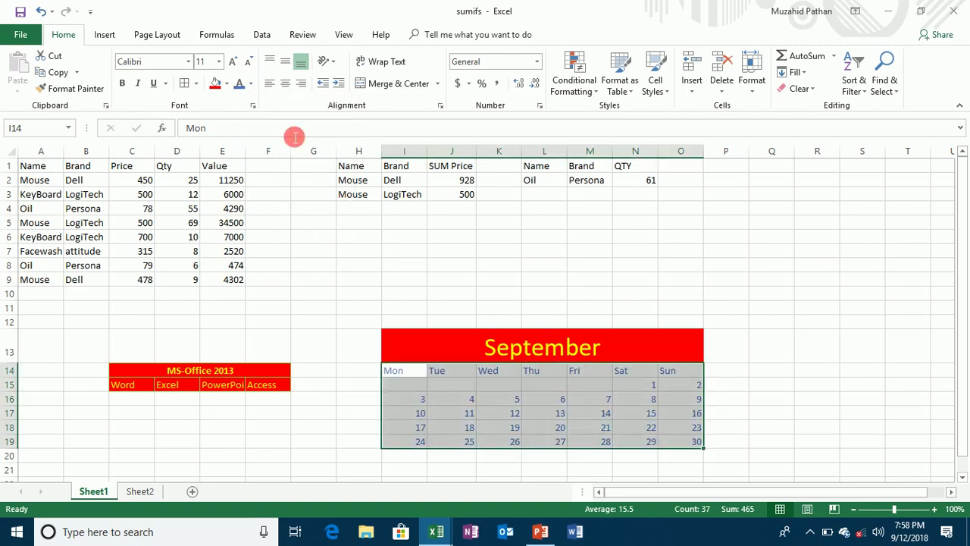
click(229, 83)
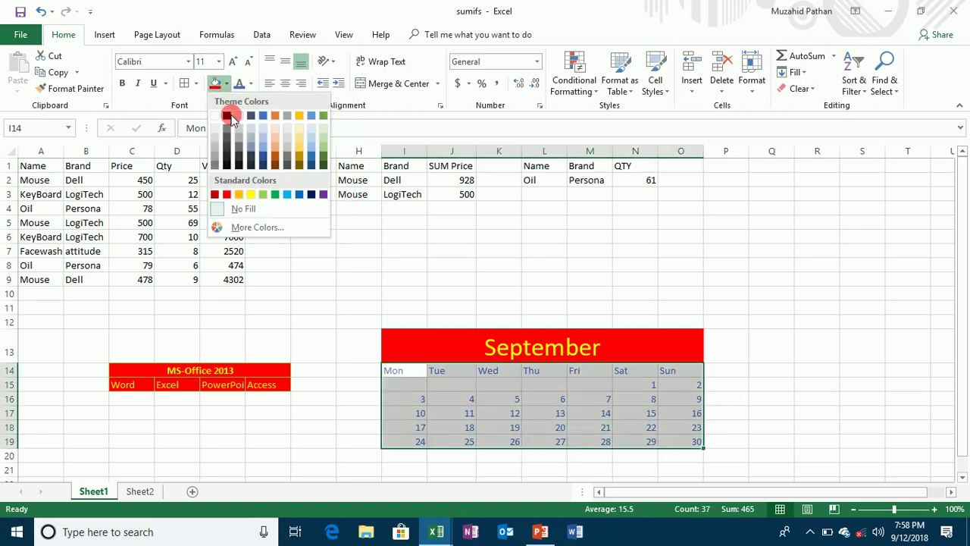
click(240, 196)
click(241, 194)
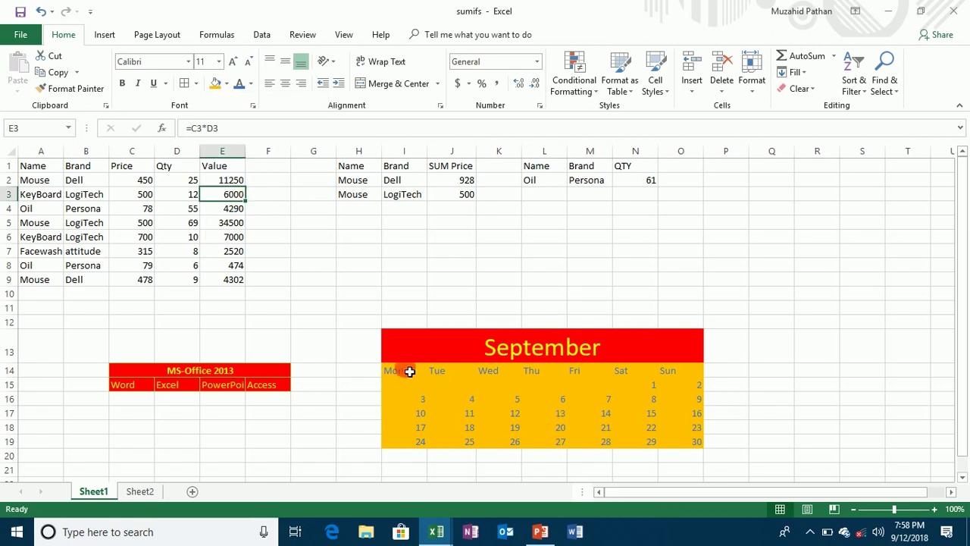
Apply outline and inside borders to the calendar range I14:O19
drag(409, 371, 676, 438)
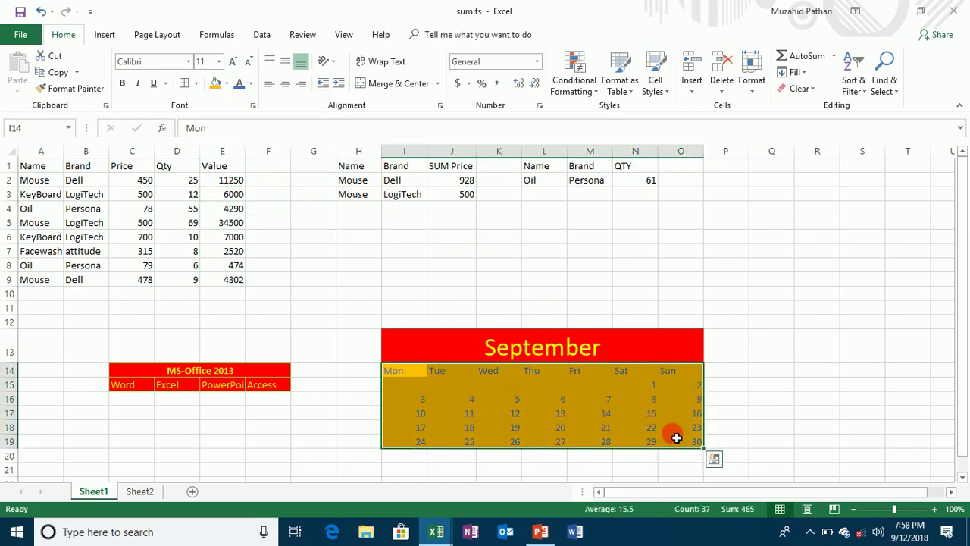
click(186, 83)
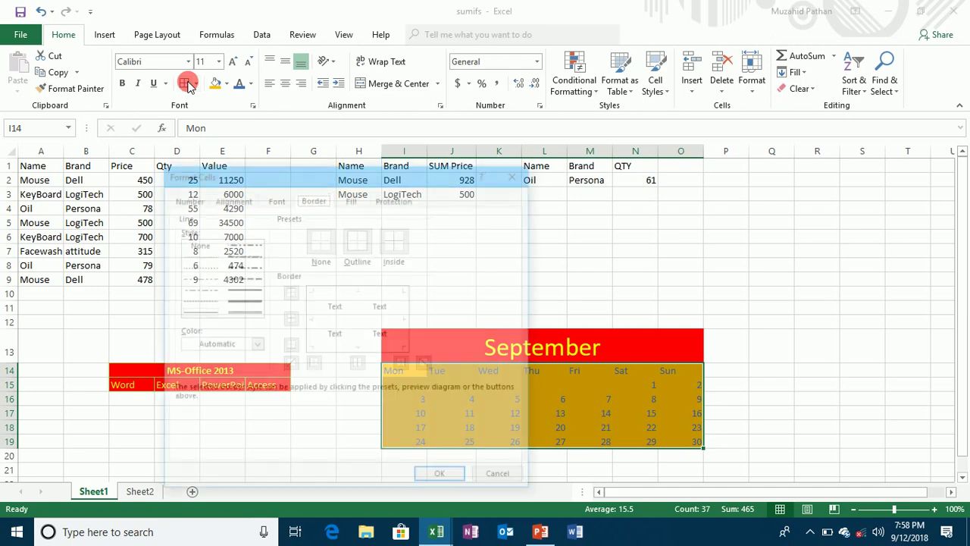
click(357, 241)
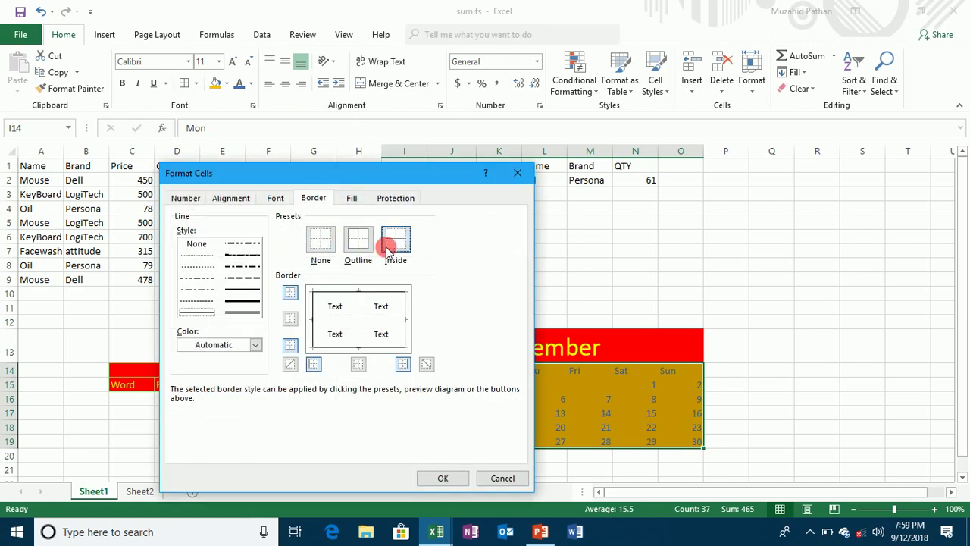
click(389, 241)
click(443, 477)
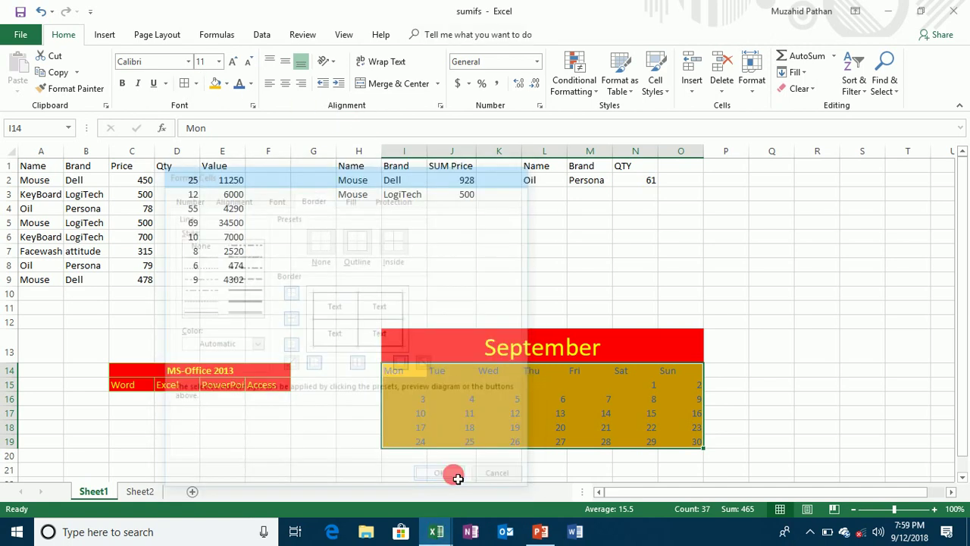
click(766, 288)
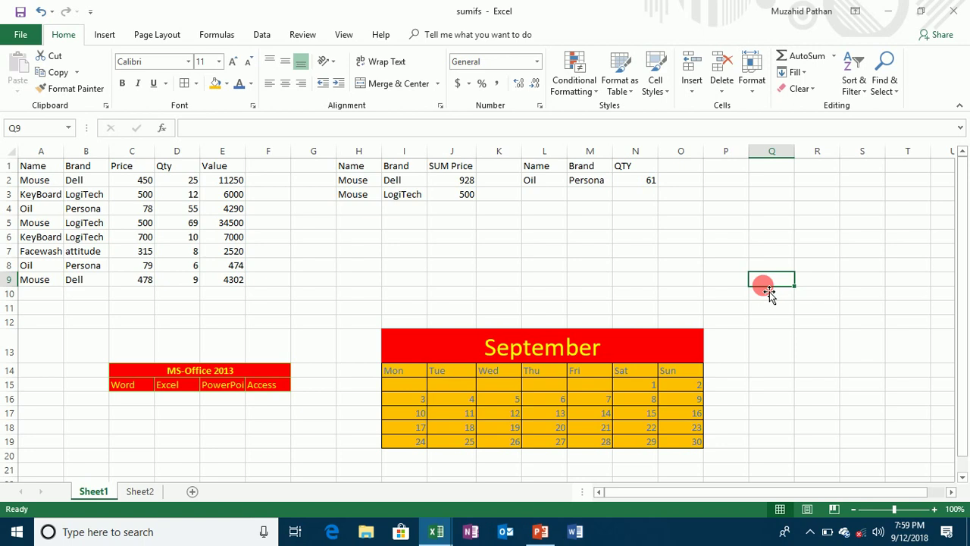
Select the merged September title cell above the calendar
click(535, 354)
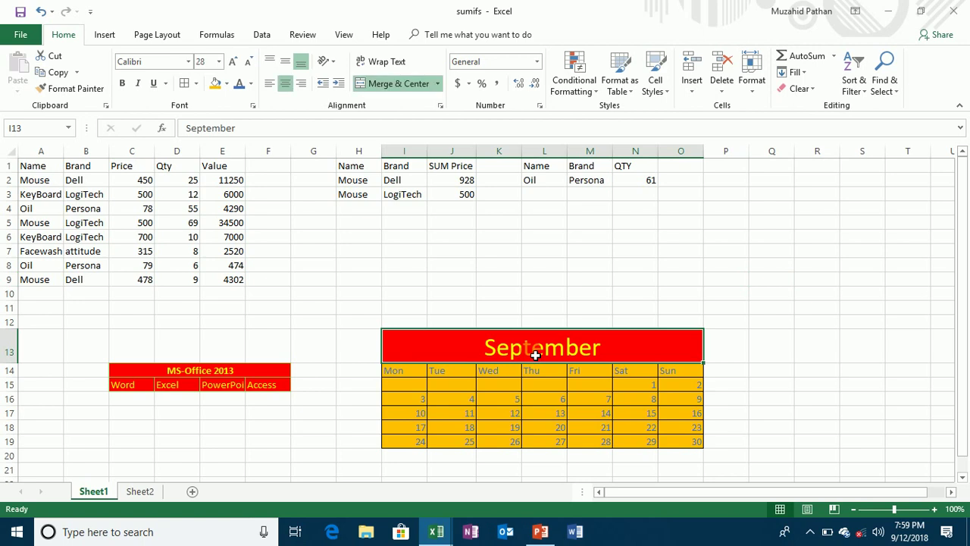